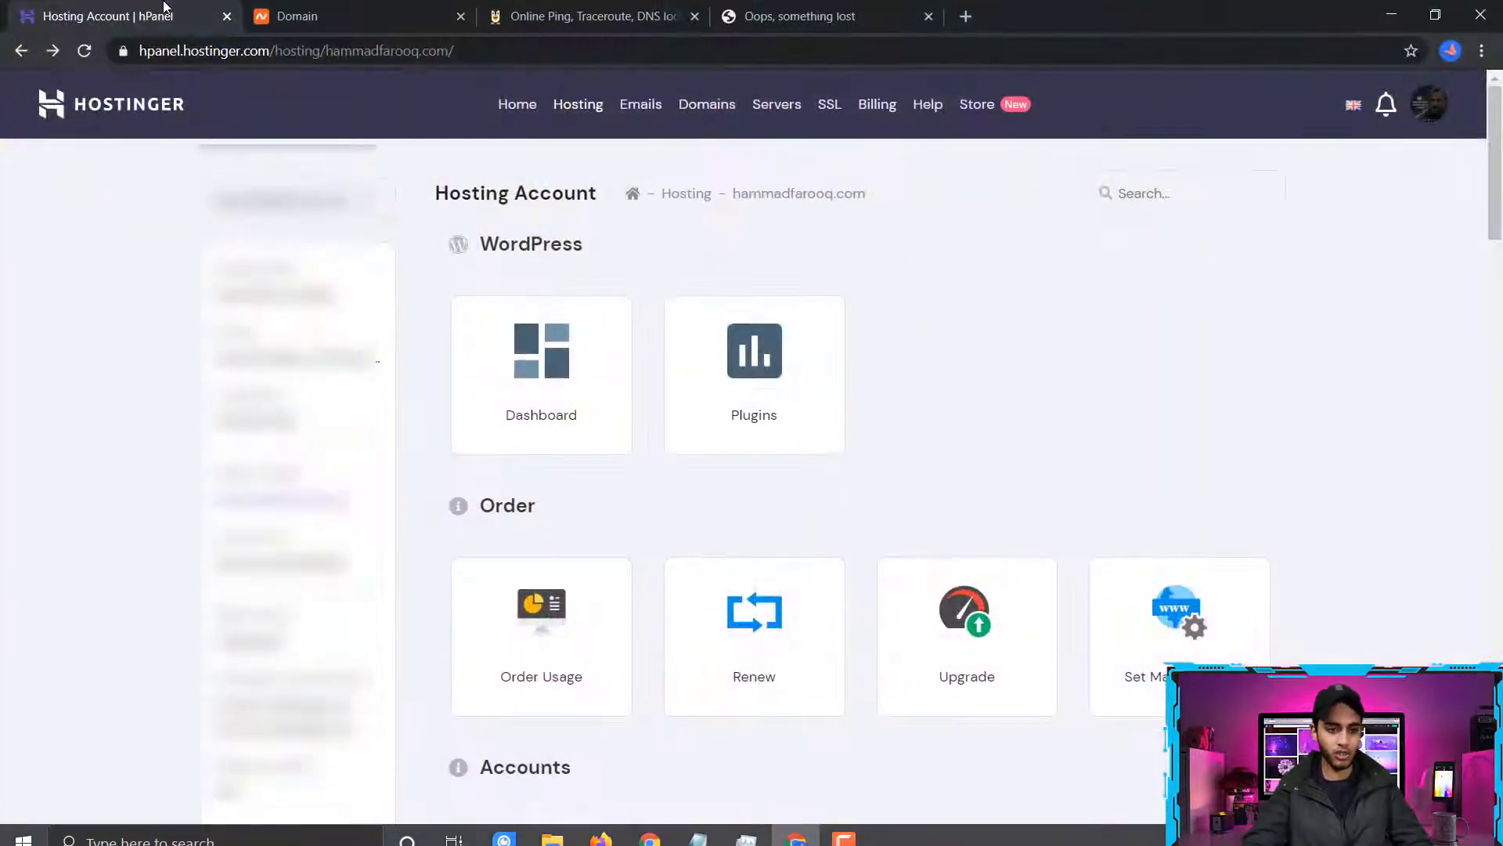
Look over the domain's details page on Namecheap and the hosting account's management options on Hostinger
key("ctrl+Tab")
left_click_drag(350, 221, 530, 235)
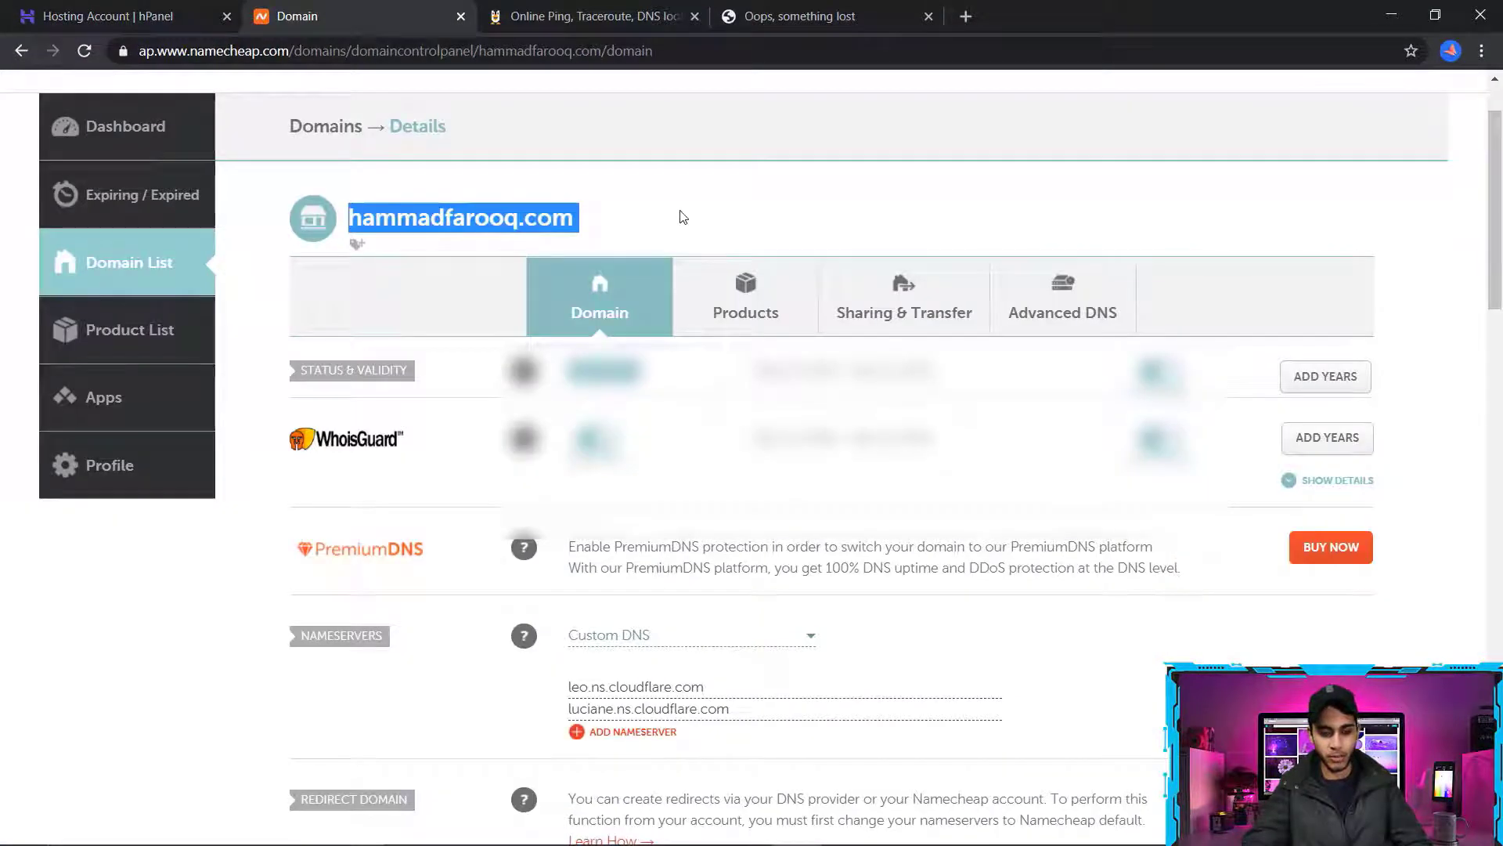
left_click(468, 267)
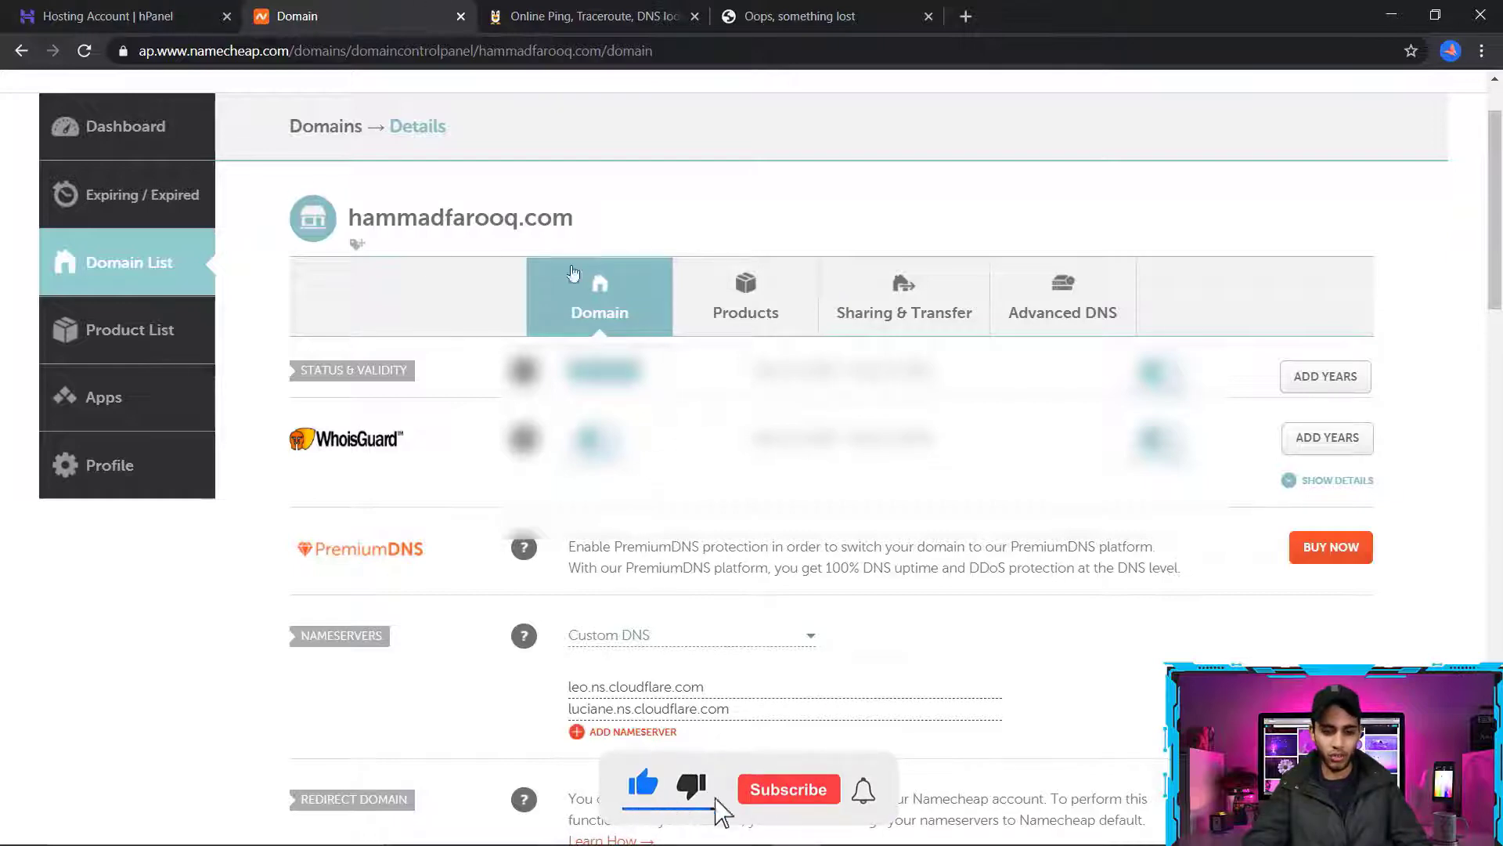
left_click(122, 11)
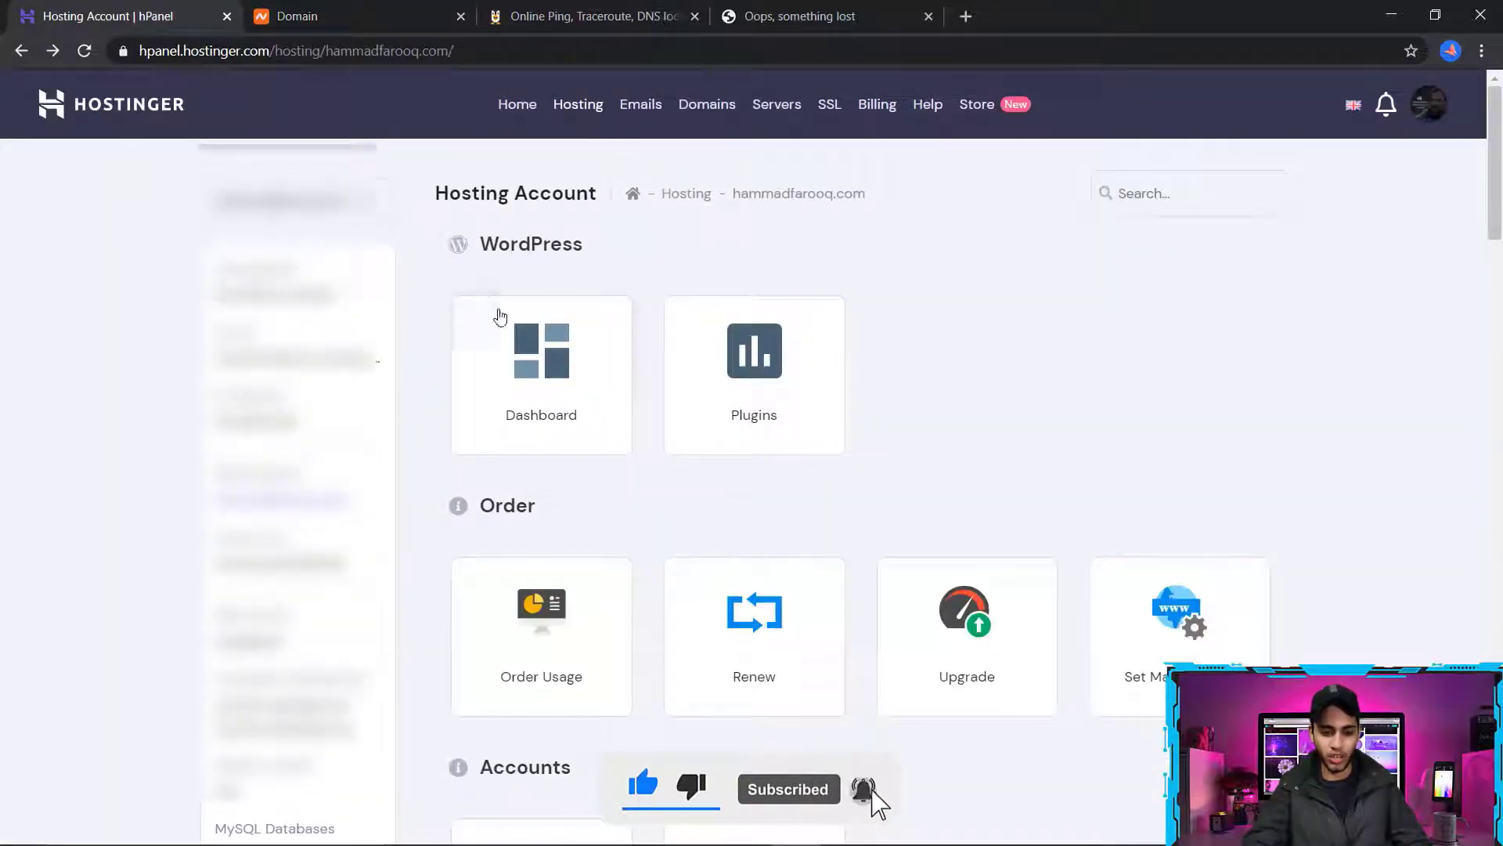
scroll(1228, 292, "down", 1)
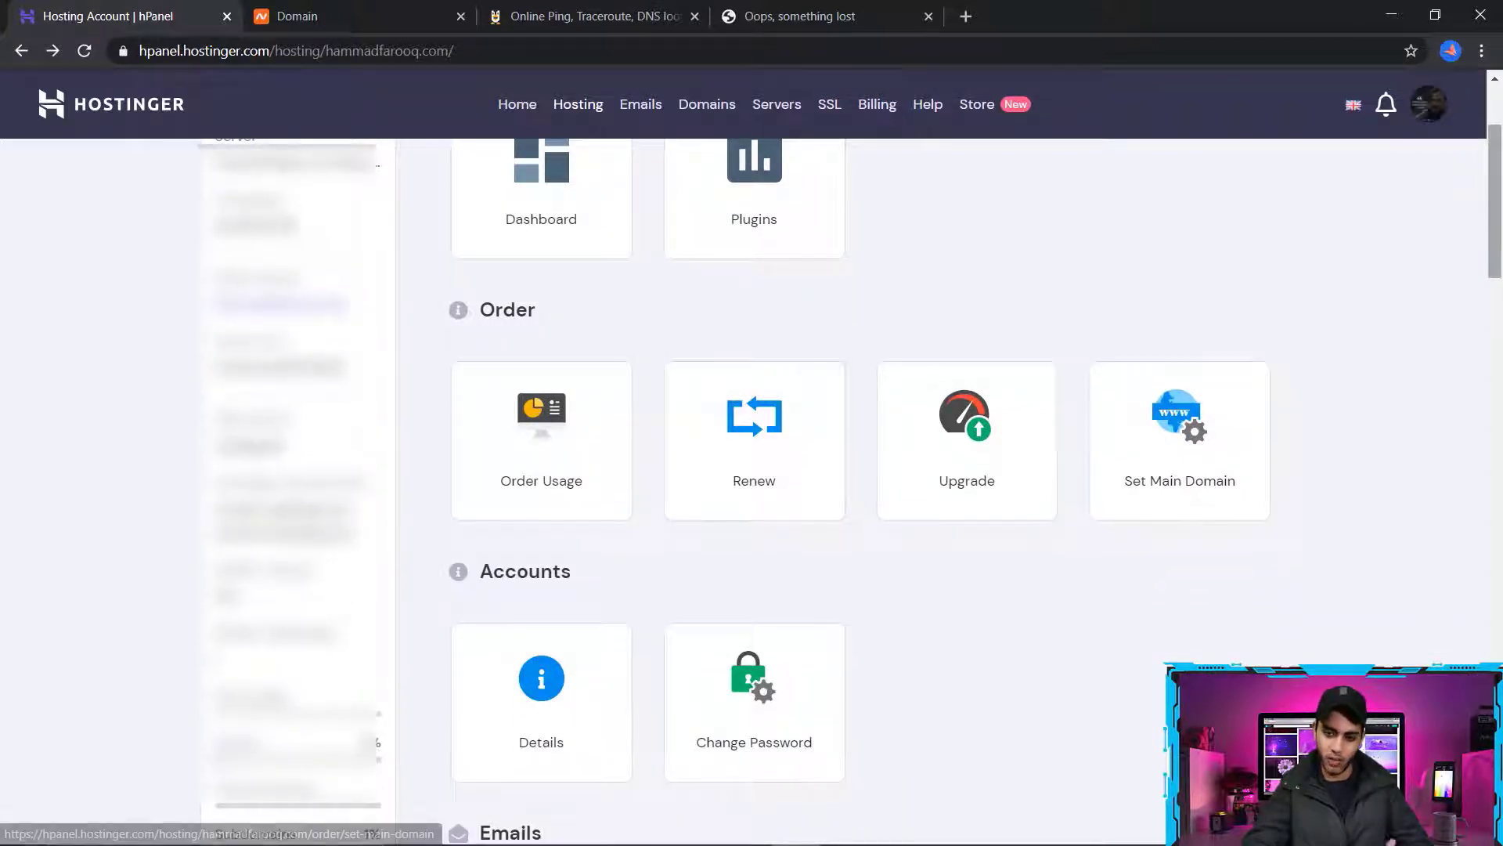
left_click_drag(1500, 227, 1401, 223)
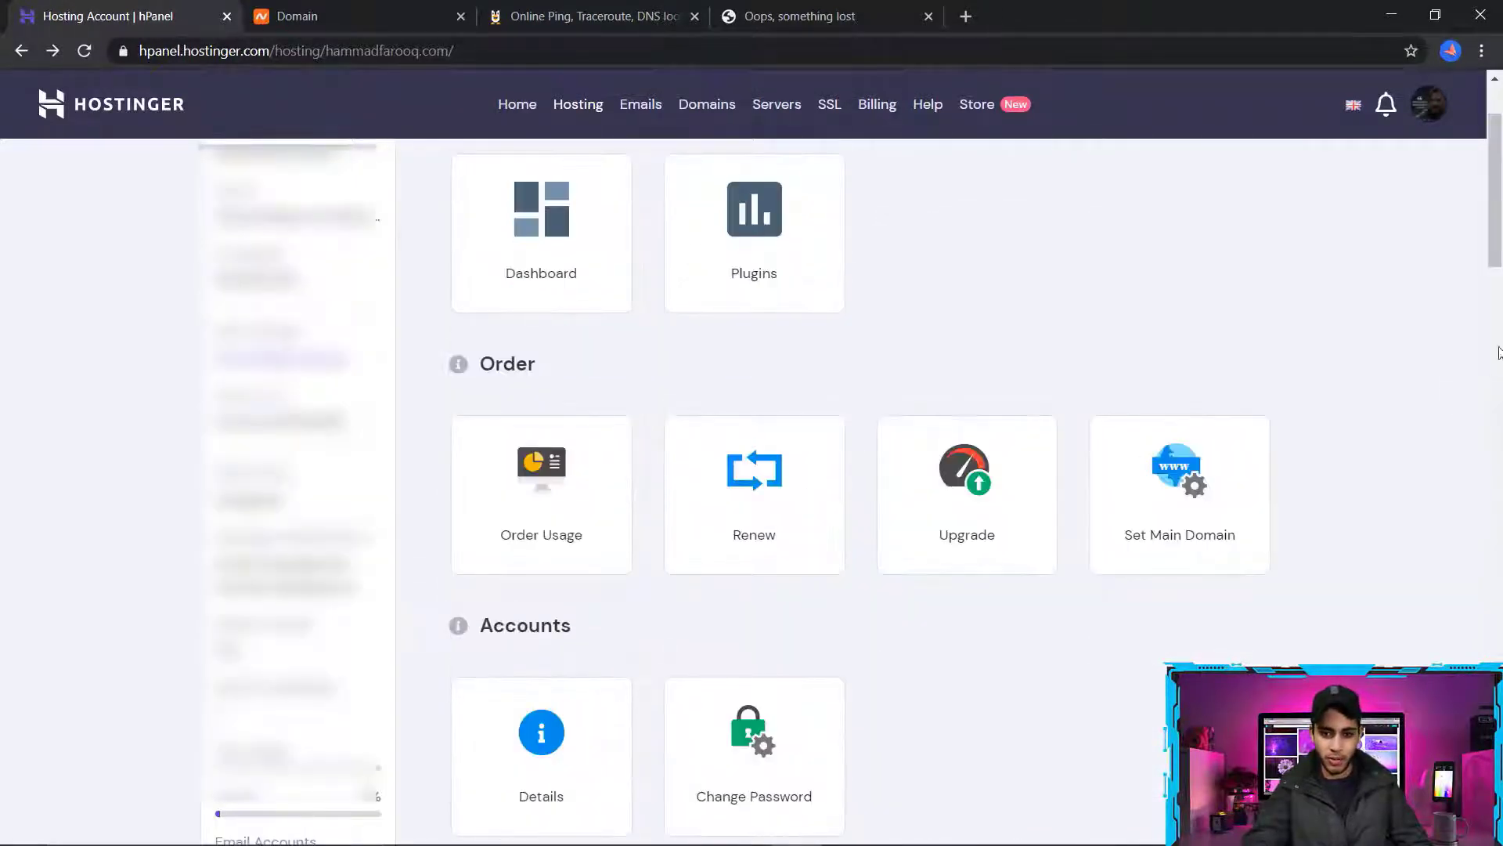
left_click_drag(1500, 213, 1500, 169)
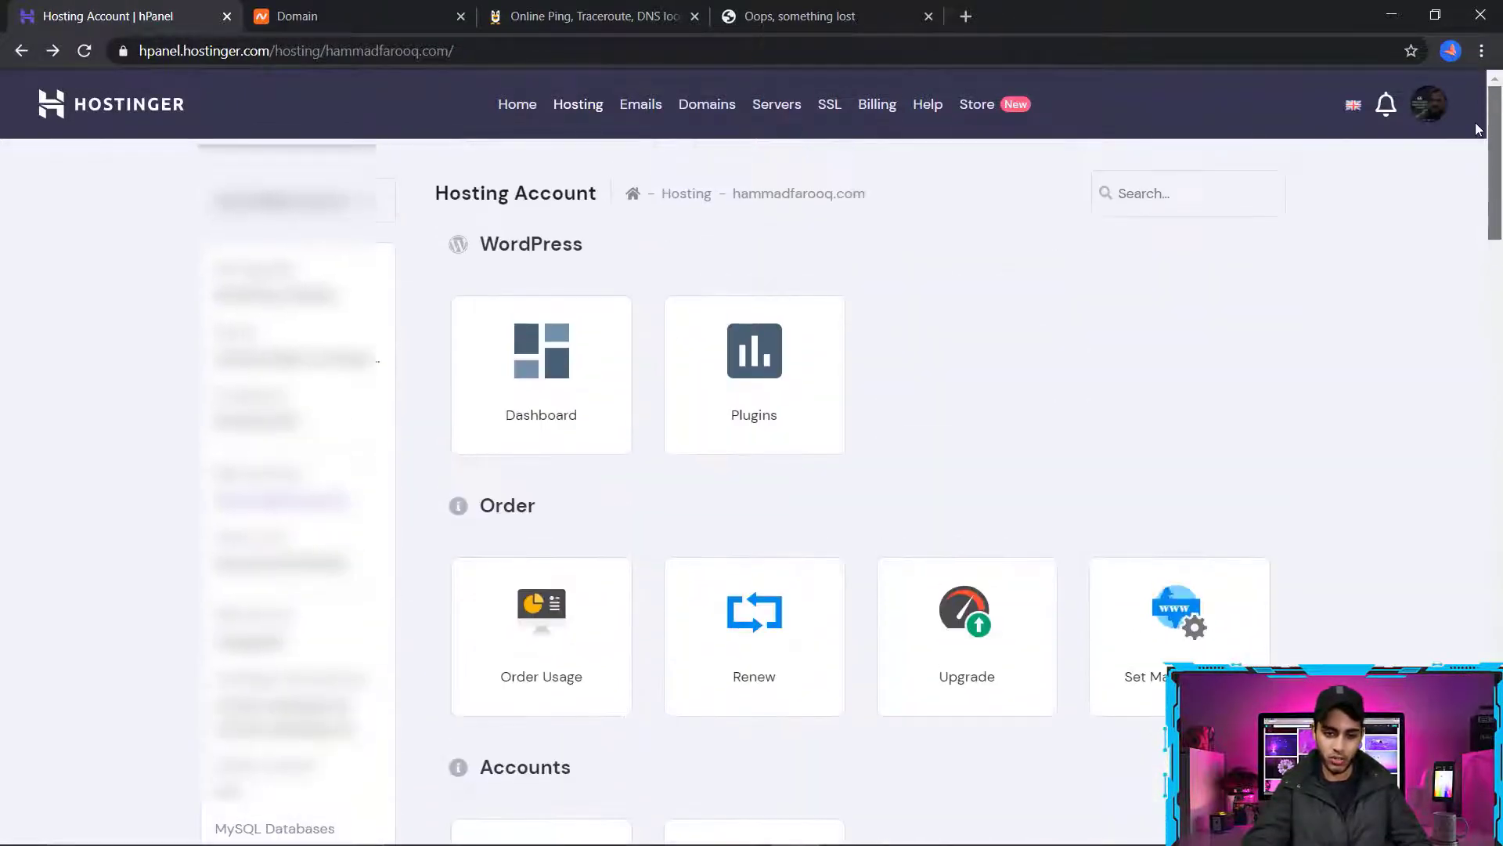
Open the Hostinger website and review its shared hosting plans
left_click(1007, 113)
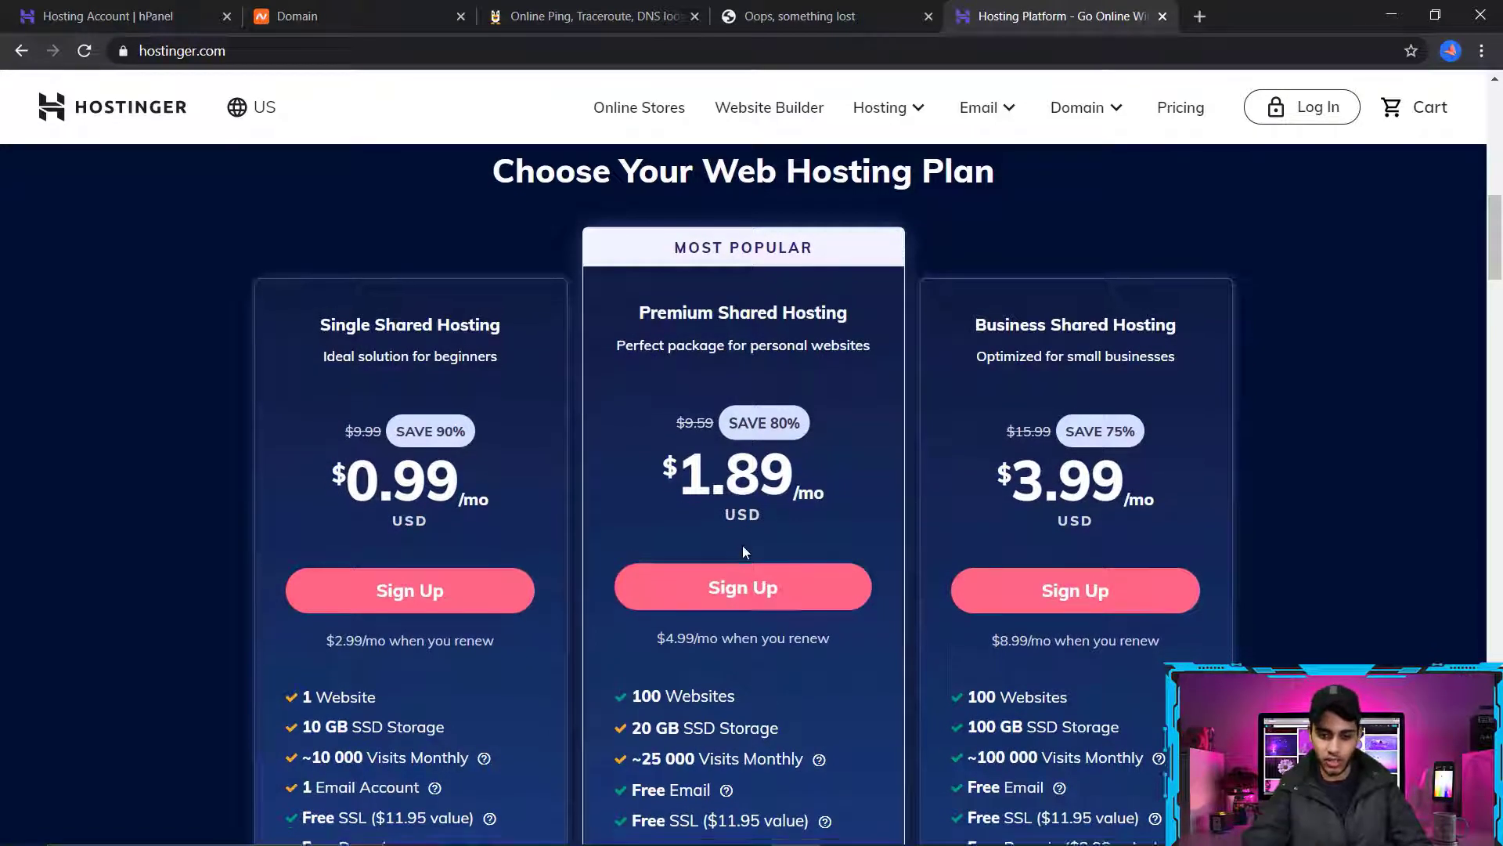
scroll(631, 554, "down", 2)
scroll(631, 554, "down", 5)
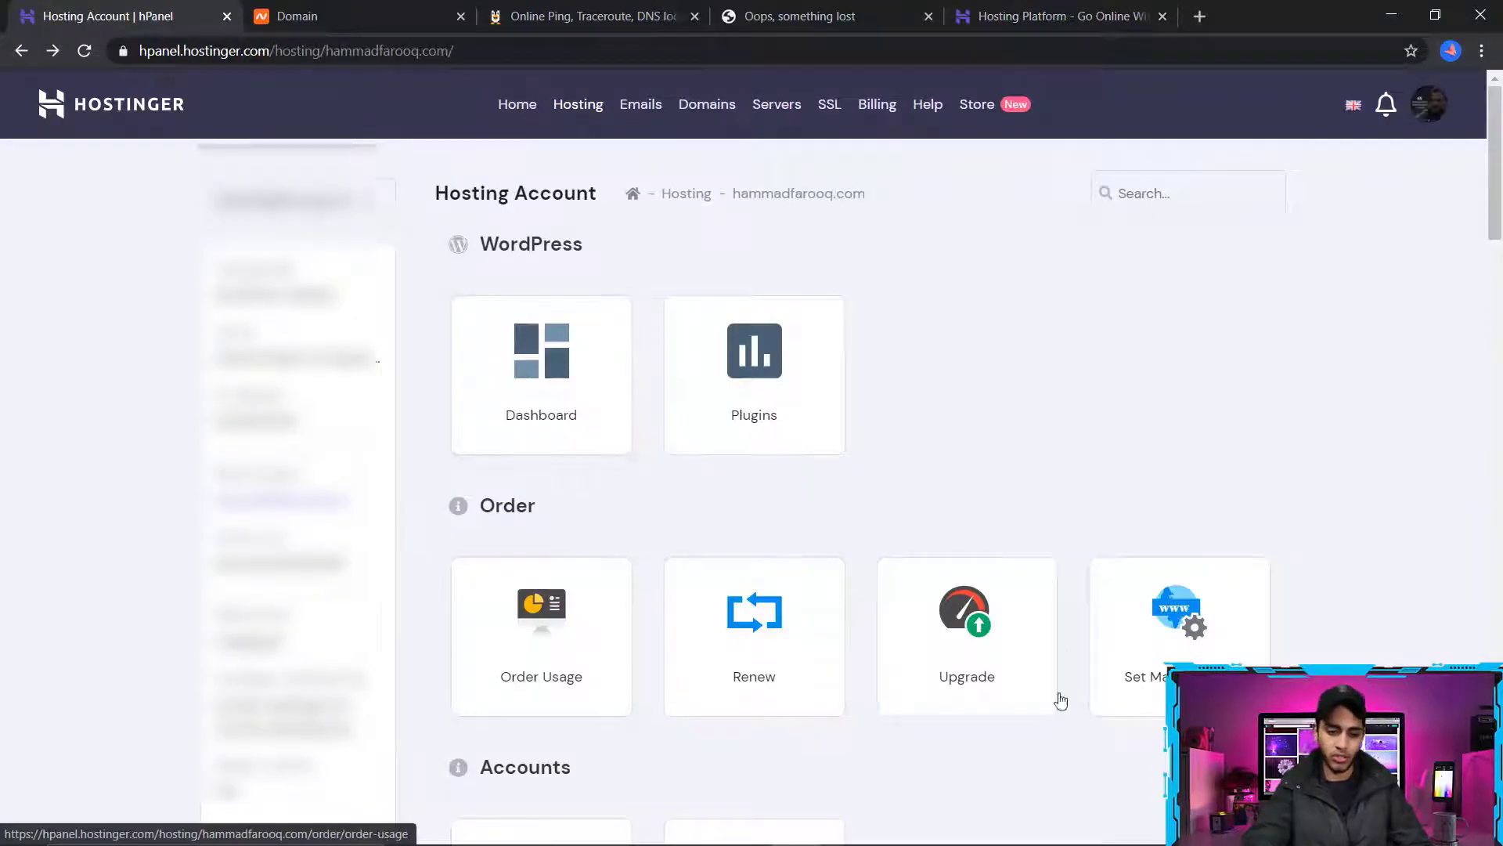
Open the account details of the Hostinger hosting account and copy the first nameserver, ns1.dns-parking.com
scroll(1018, 583, "down", 1)
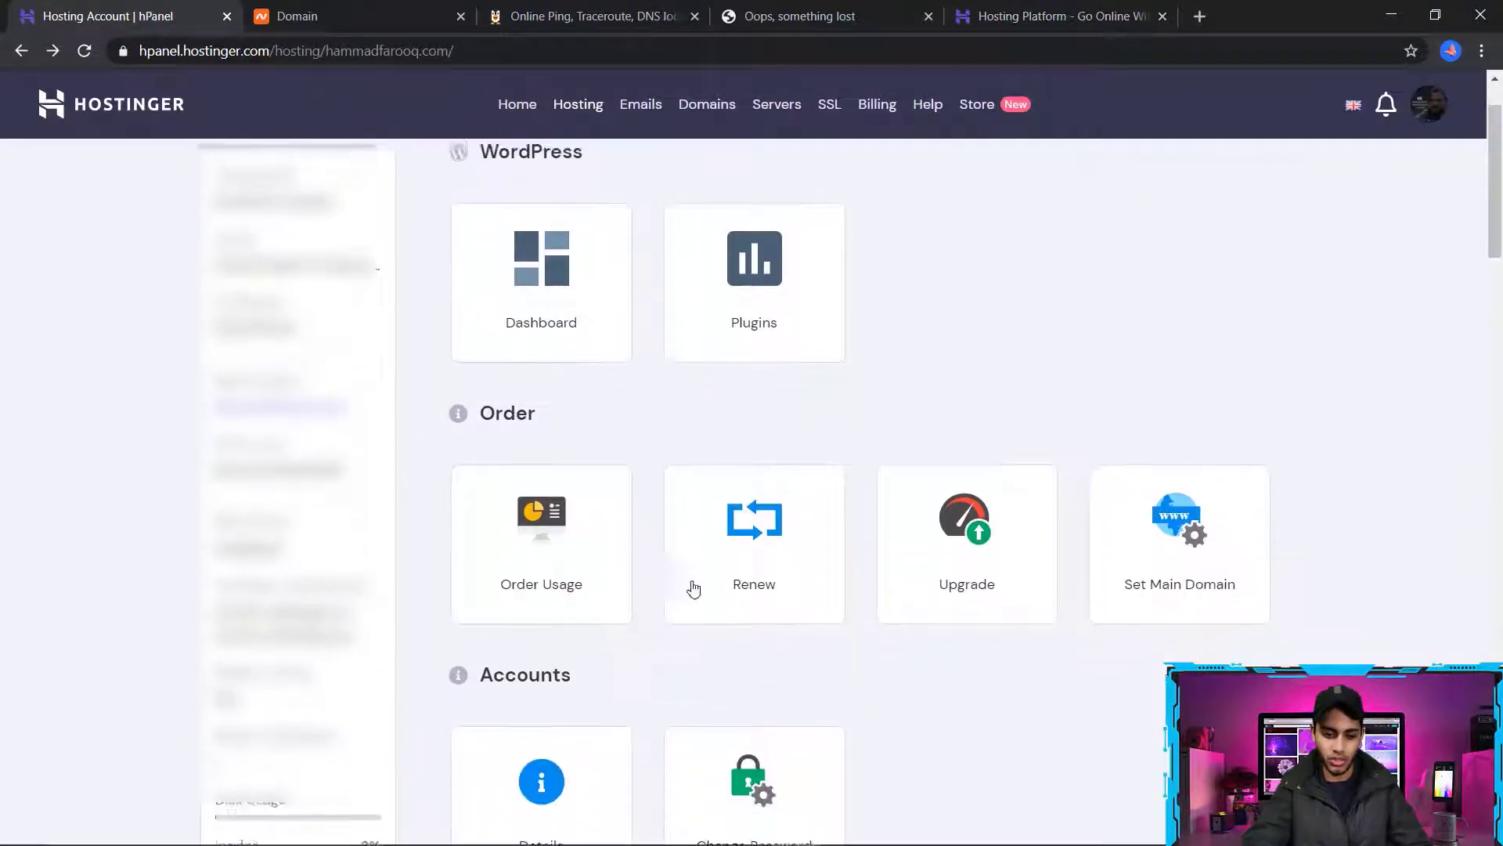
scroll(783, 470, "up", 1)
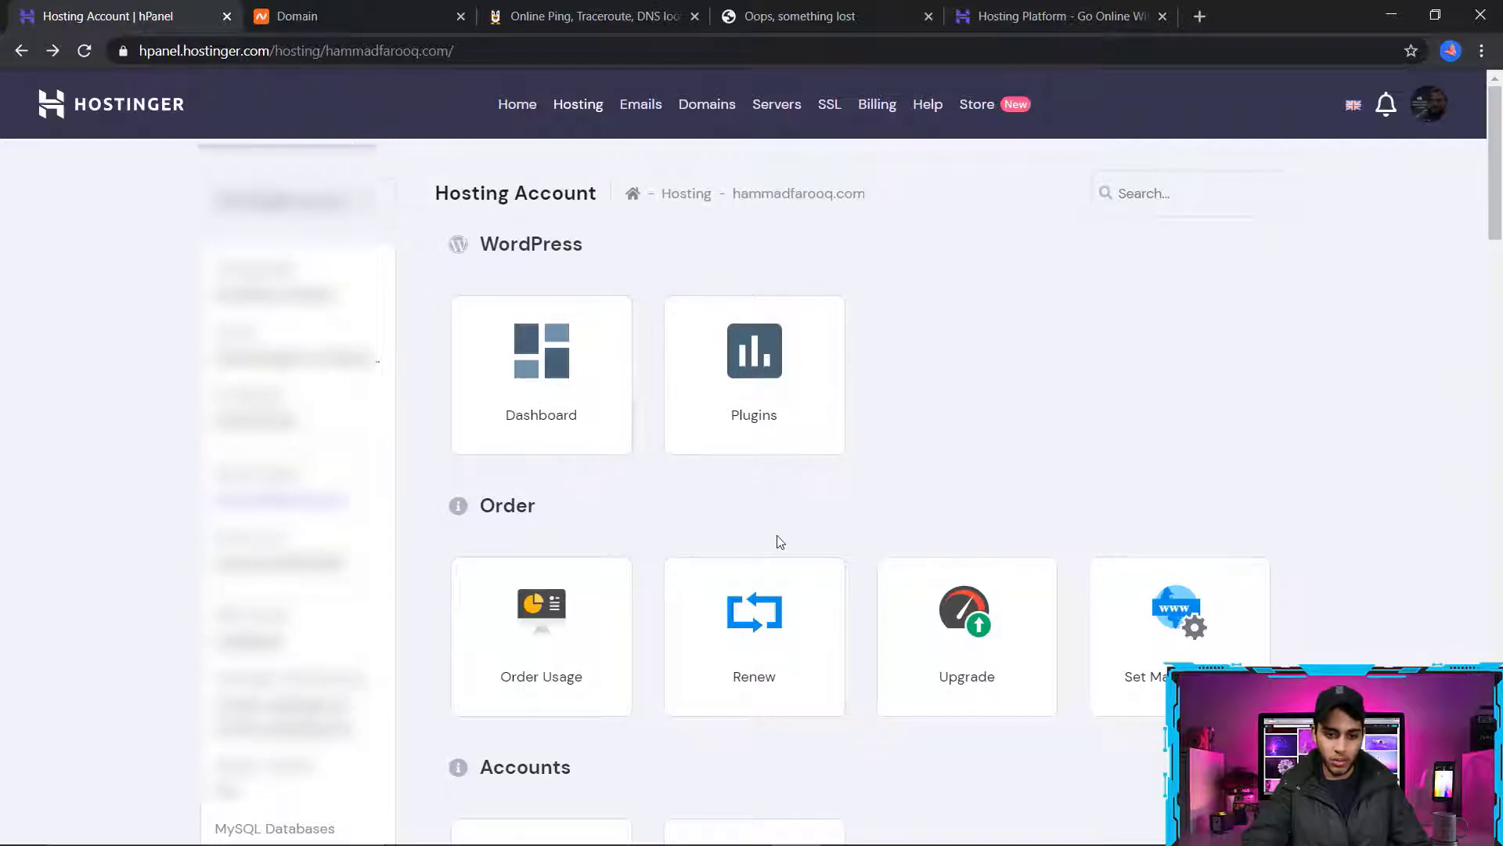
scroll(780, 541, "down", 1)
left_click(528, 775)
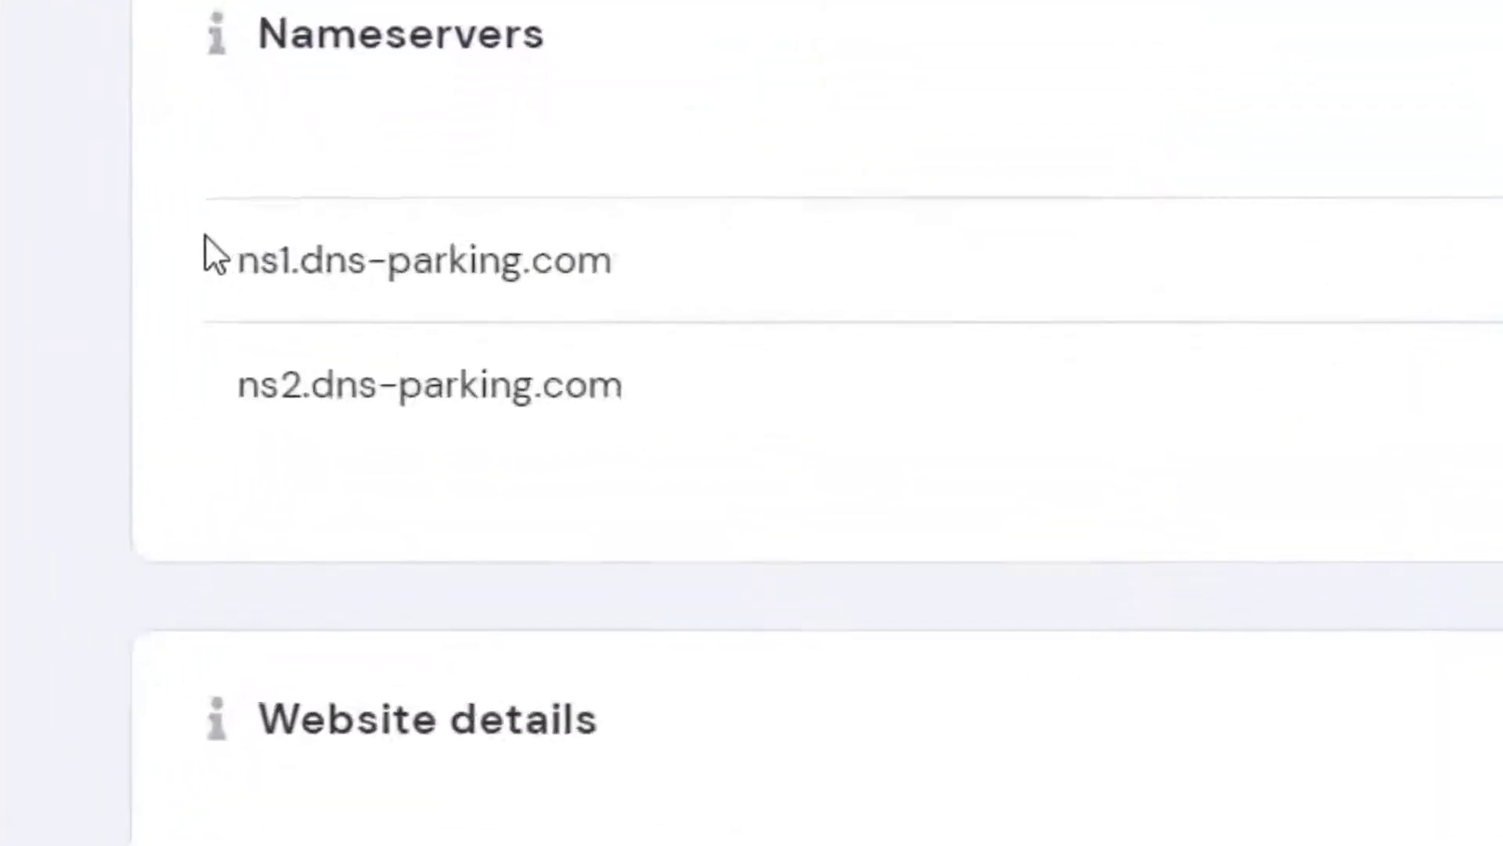
left_click_drag(217, 279, 667, 264)
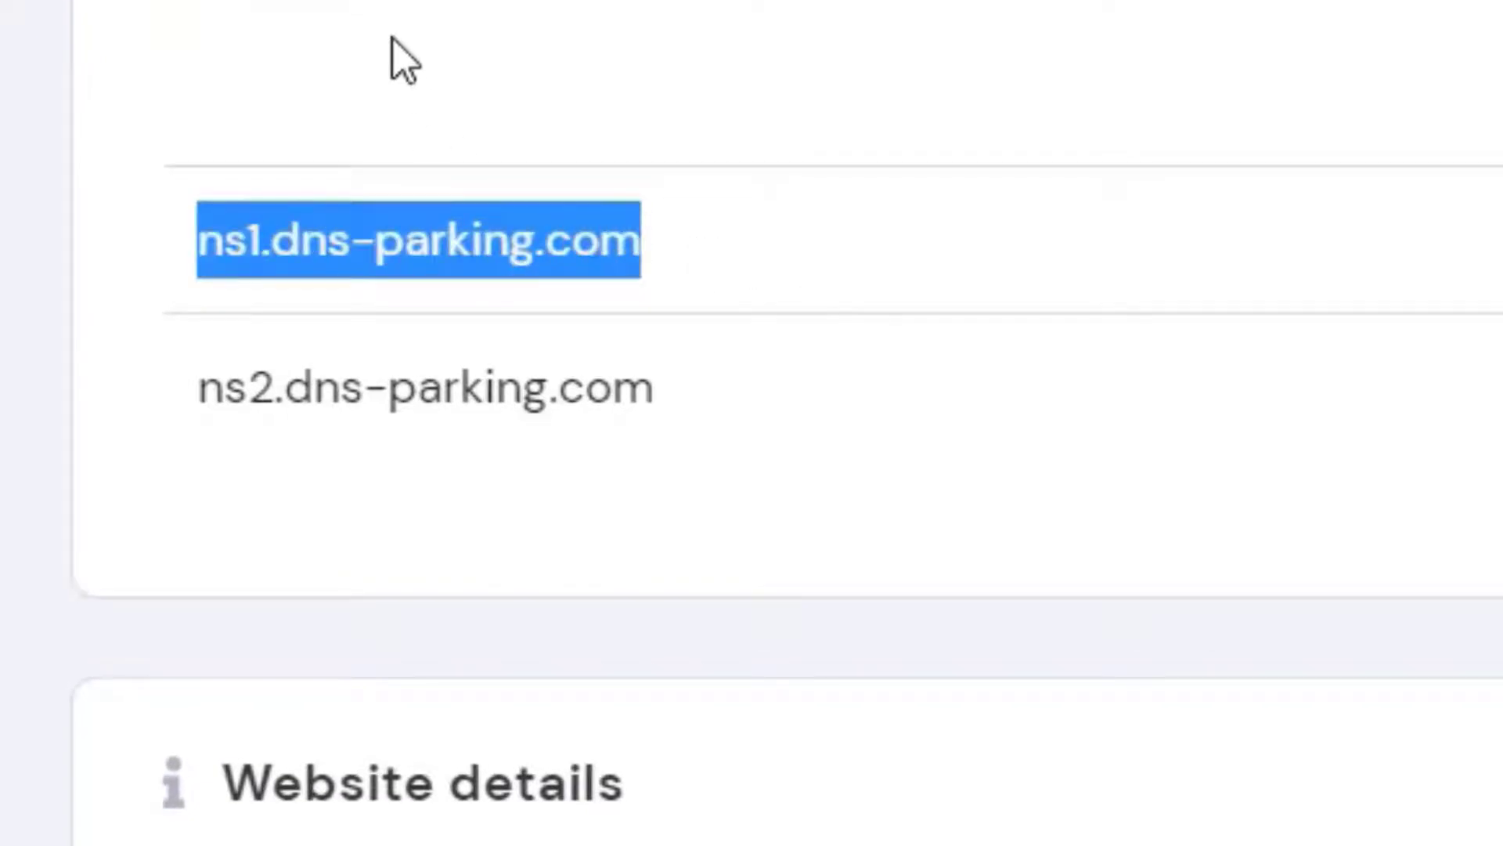
right_click(386, 266)
left_click(520, 321)
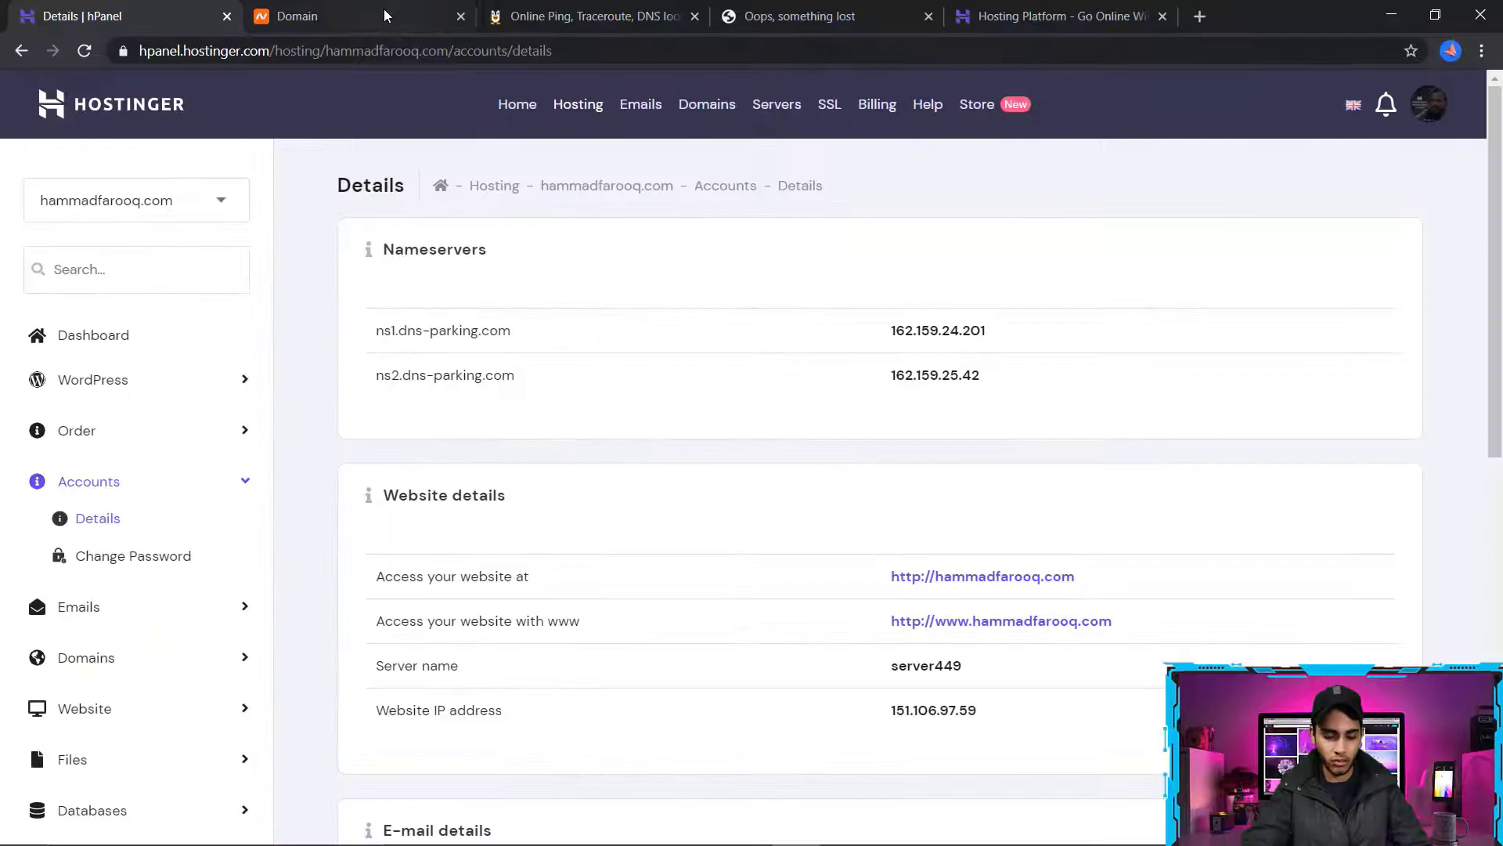
Switch to the domain's Namecheap page and replace its first custom DNS nameserver with ns1.dns-parking.com
left_click(383, 9)
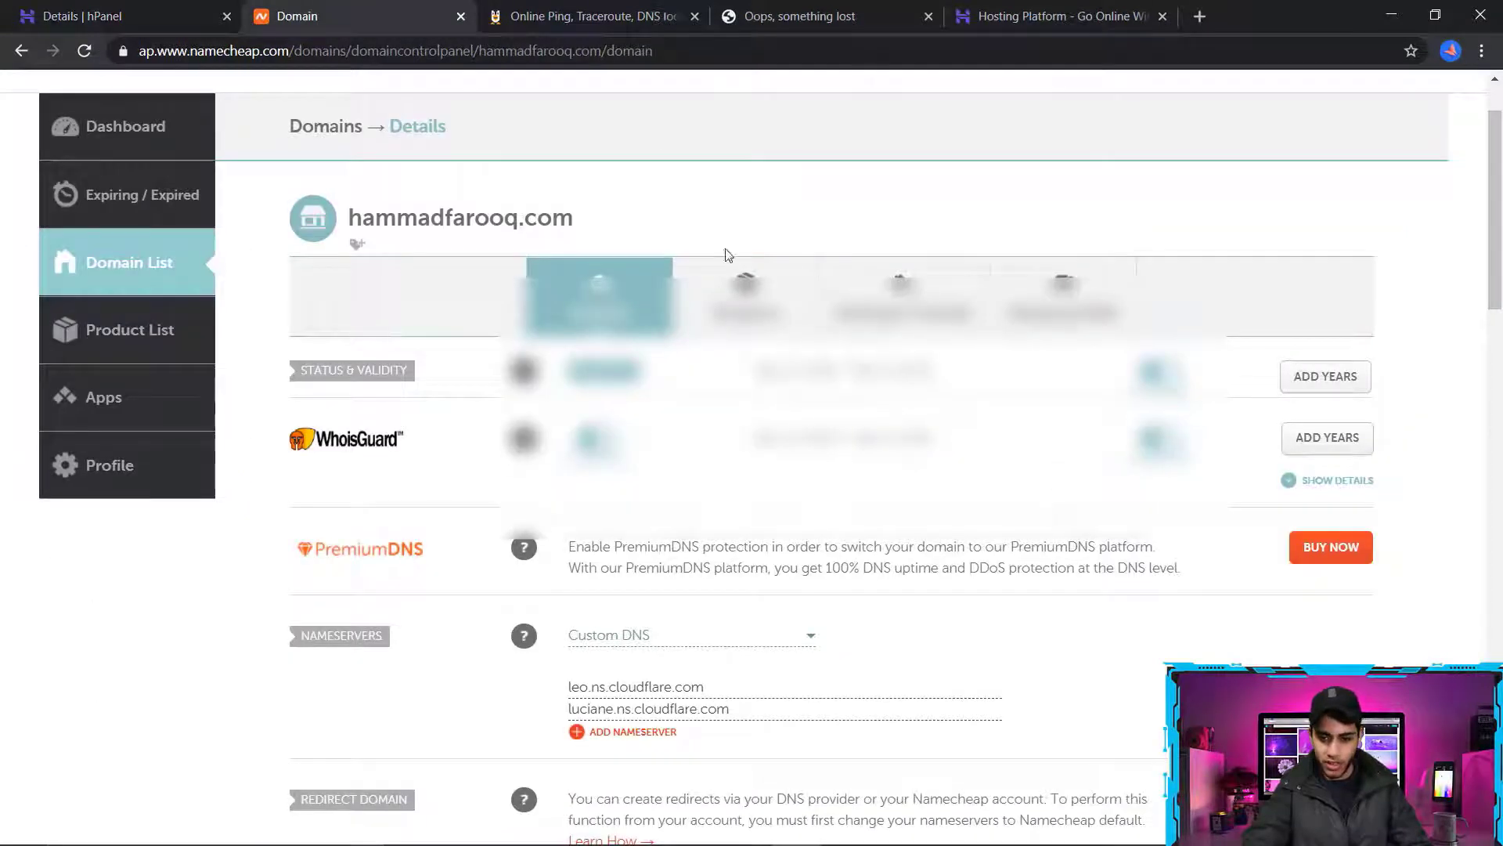
scroll(408, 407, "down", 2)
left_click_drag(328, 440, 485, 454)
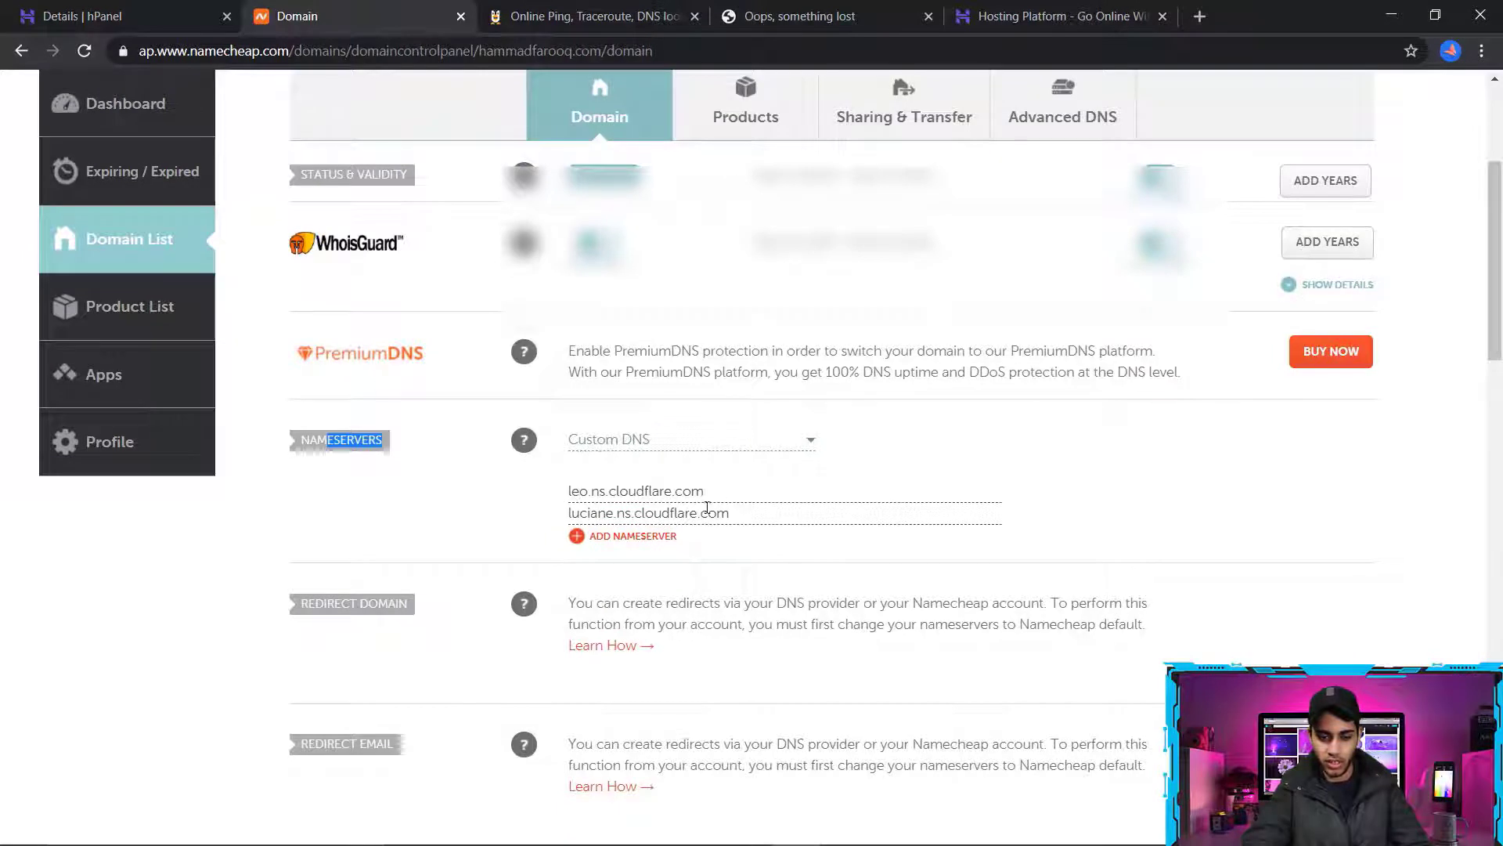
triple_click(659, 493)
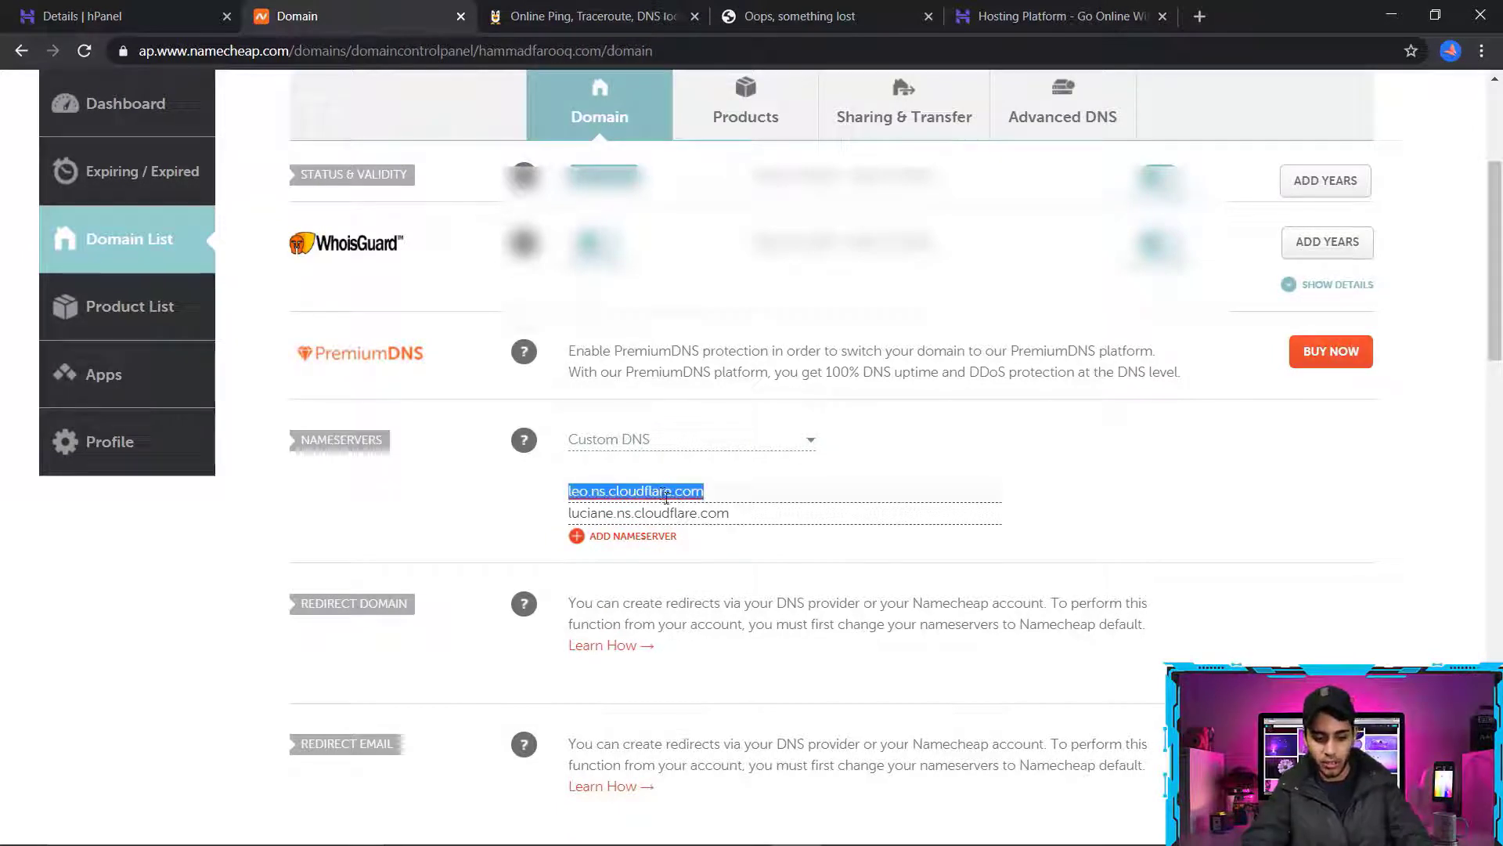
key("ctrl+v")
Copy ns2.dns-parking.com from the Hostinger details, set it as the second custom nameserver in Namecheap and save the change
left_click(177, 7)
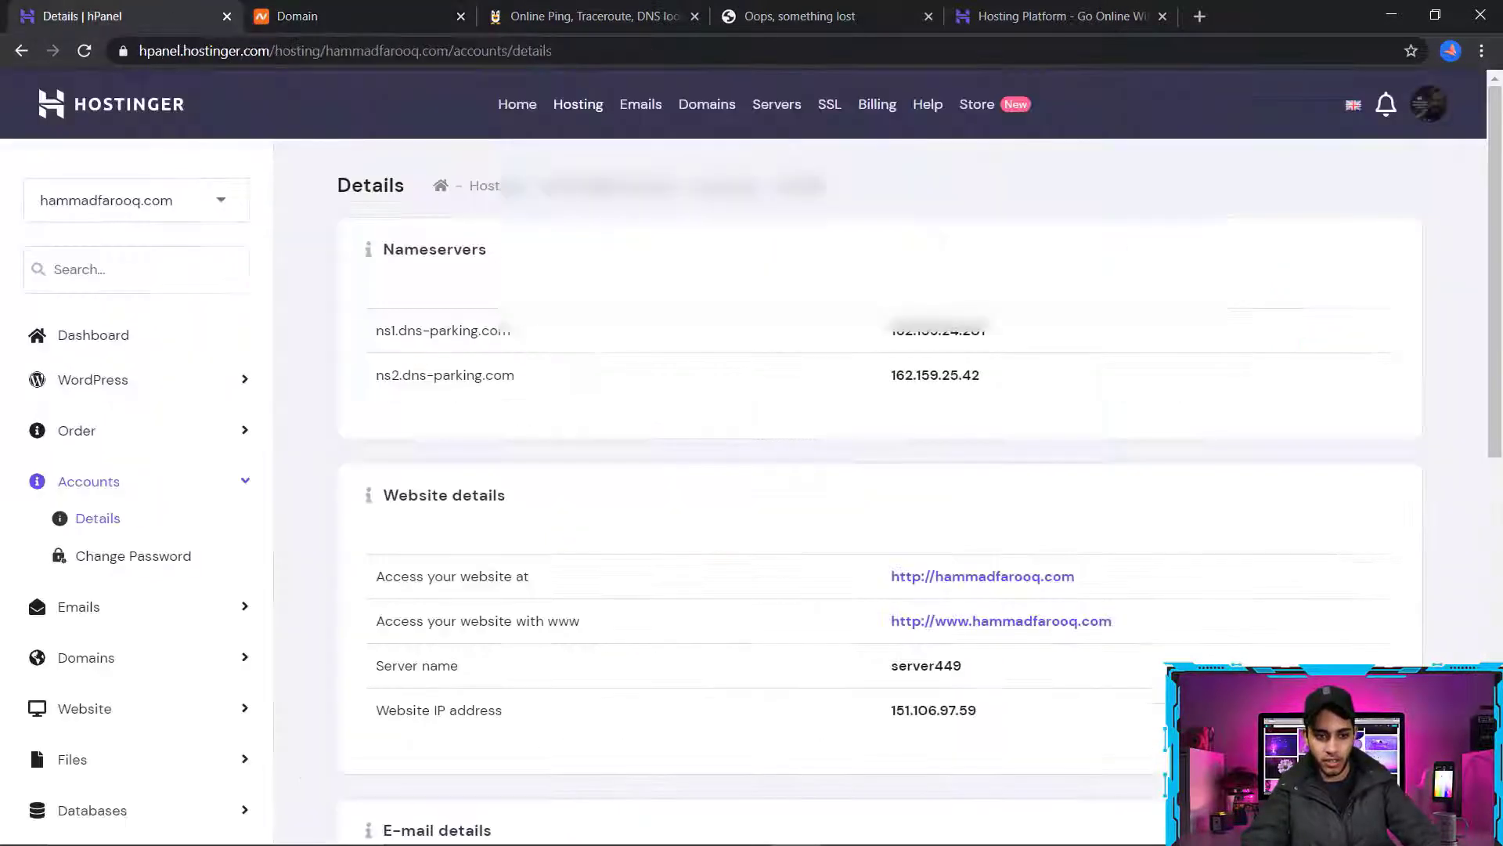
left_click_drag(374, 375, 561, 379)
right_click(561, 379)
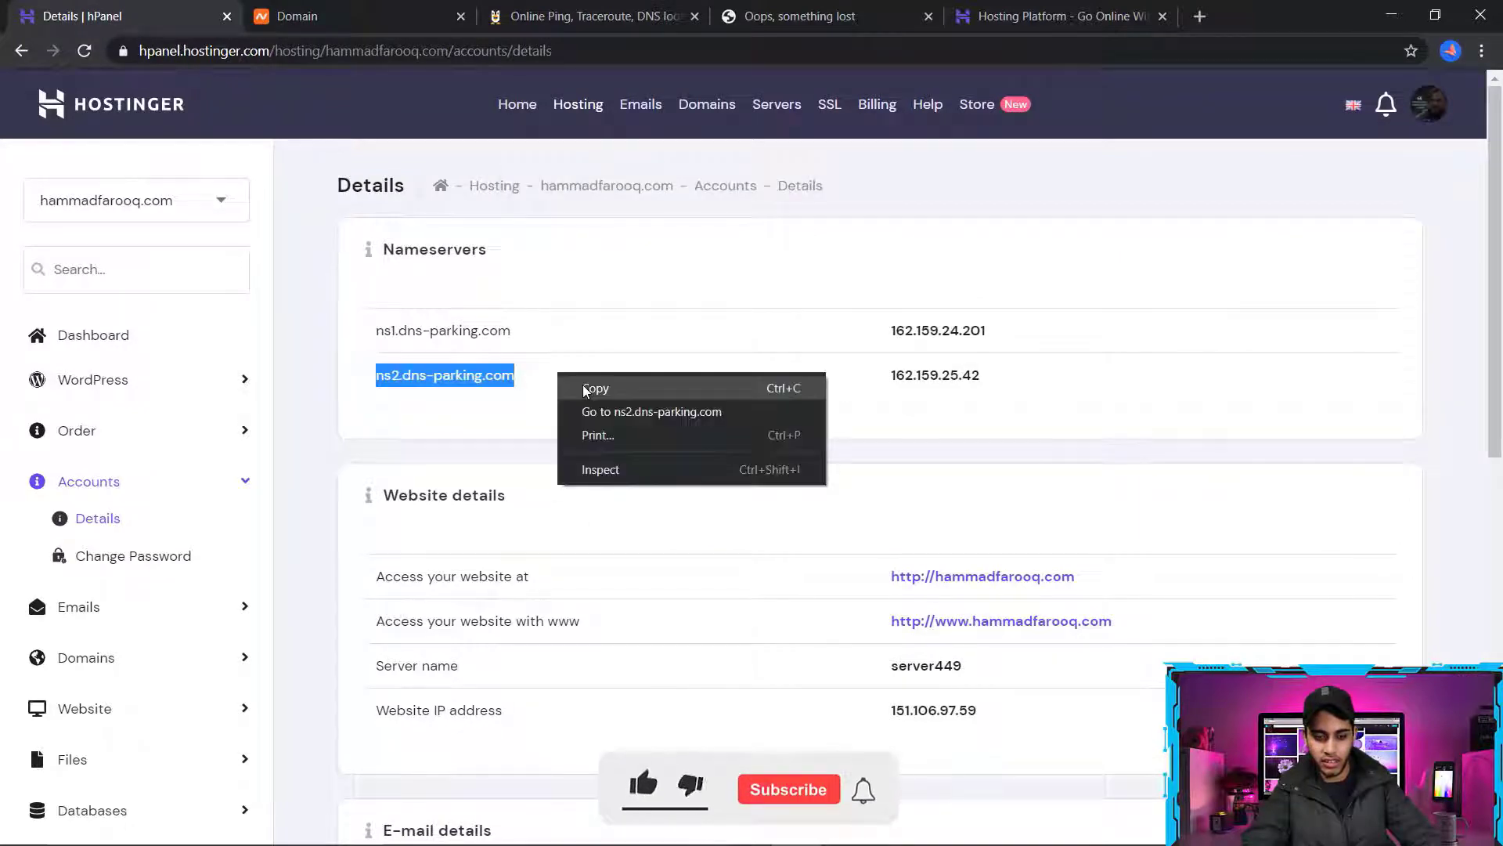
left_click(588, 389)
left_click(368, 16)
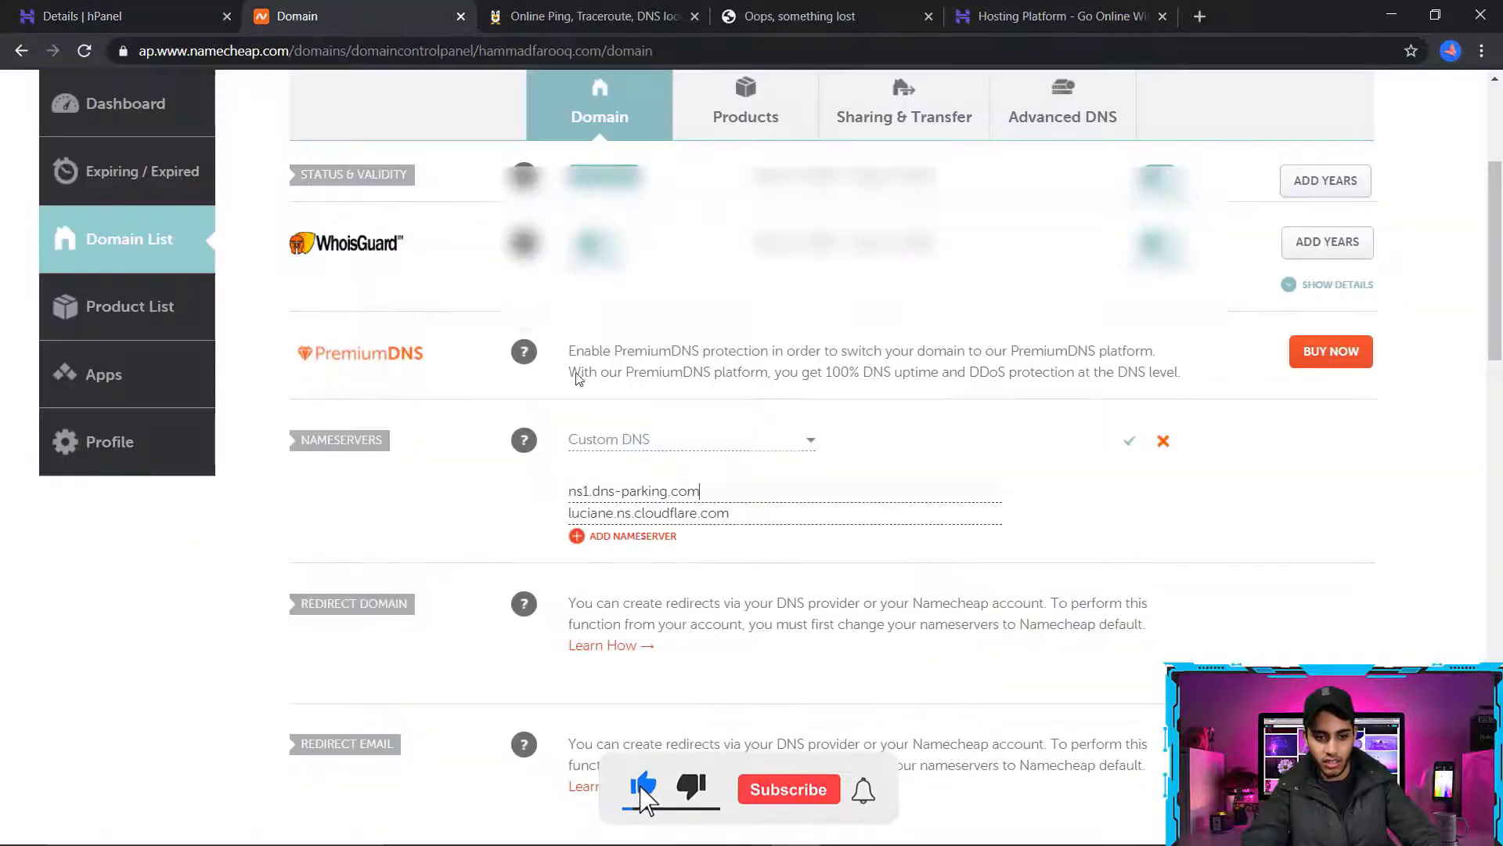
triple_click(640, 519)
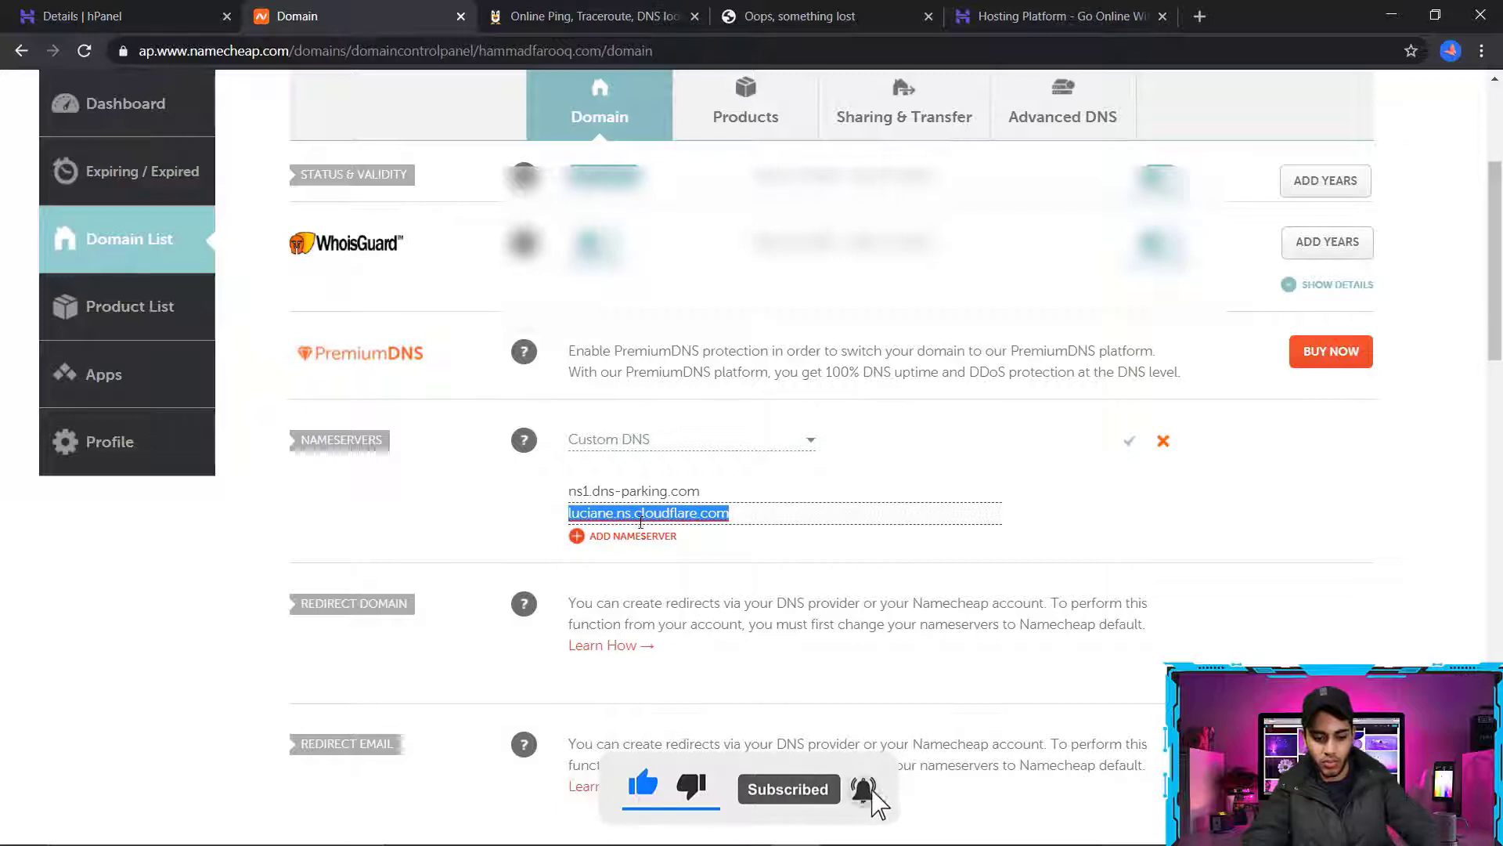
key("ctrl+v")
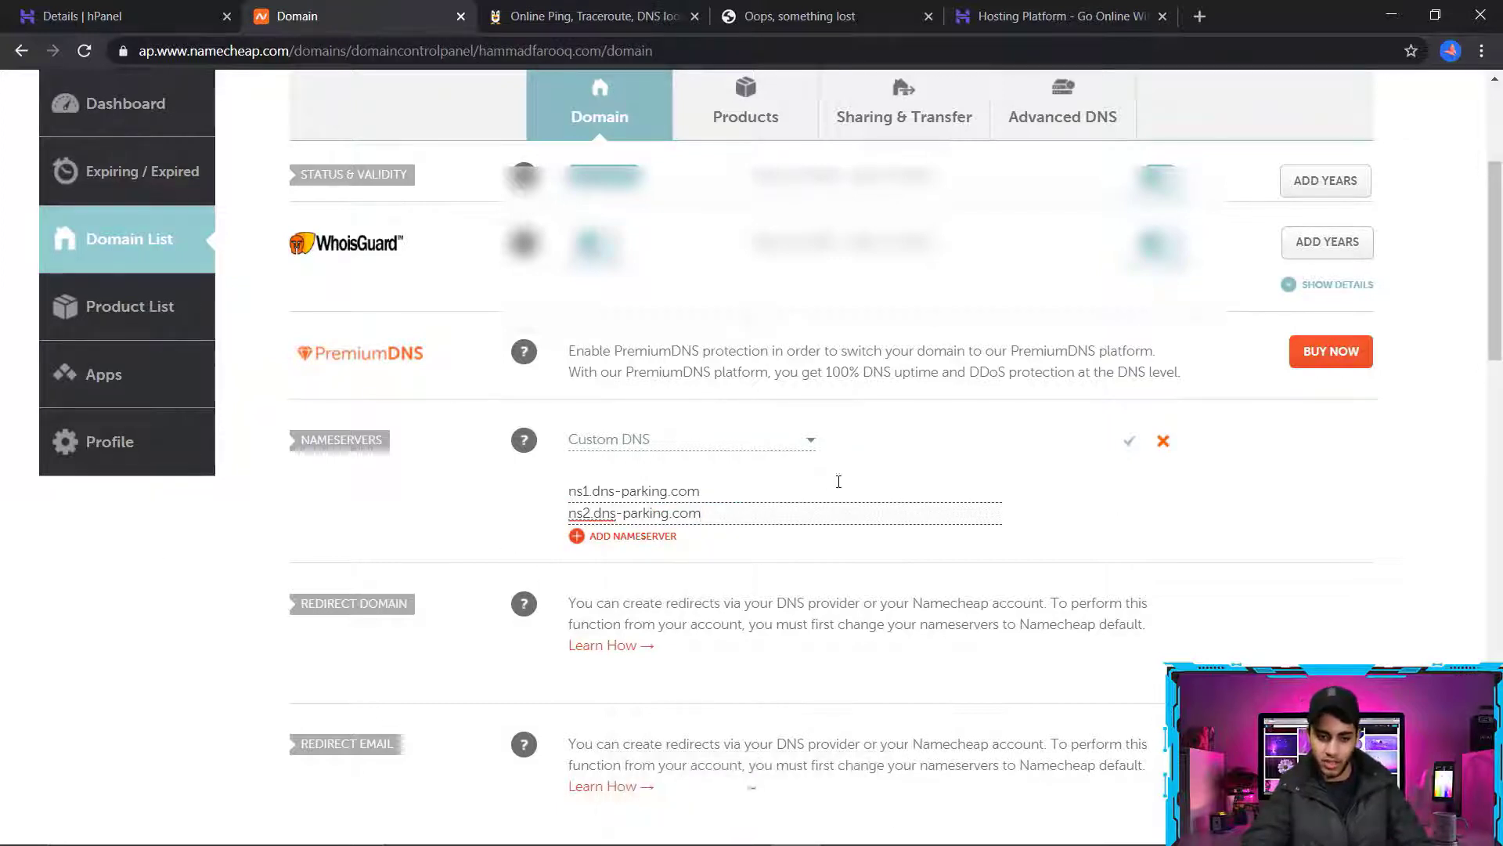
left_click(1162, 445)
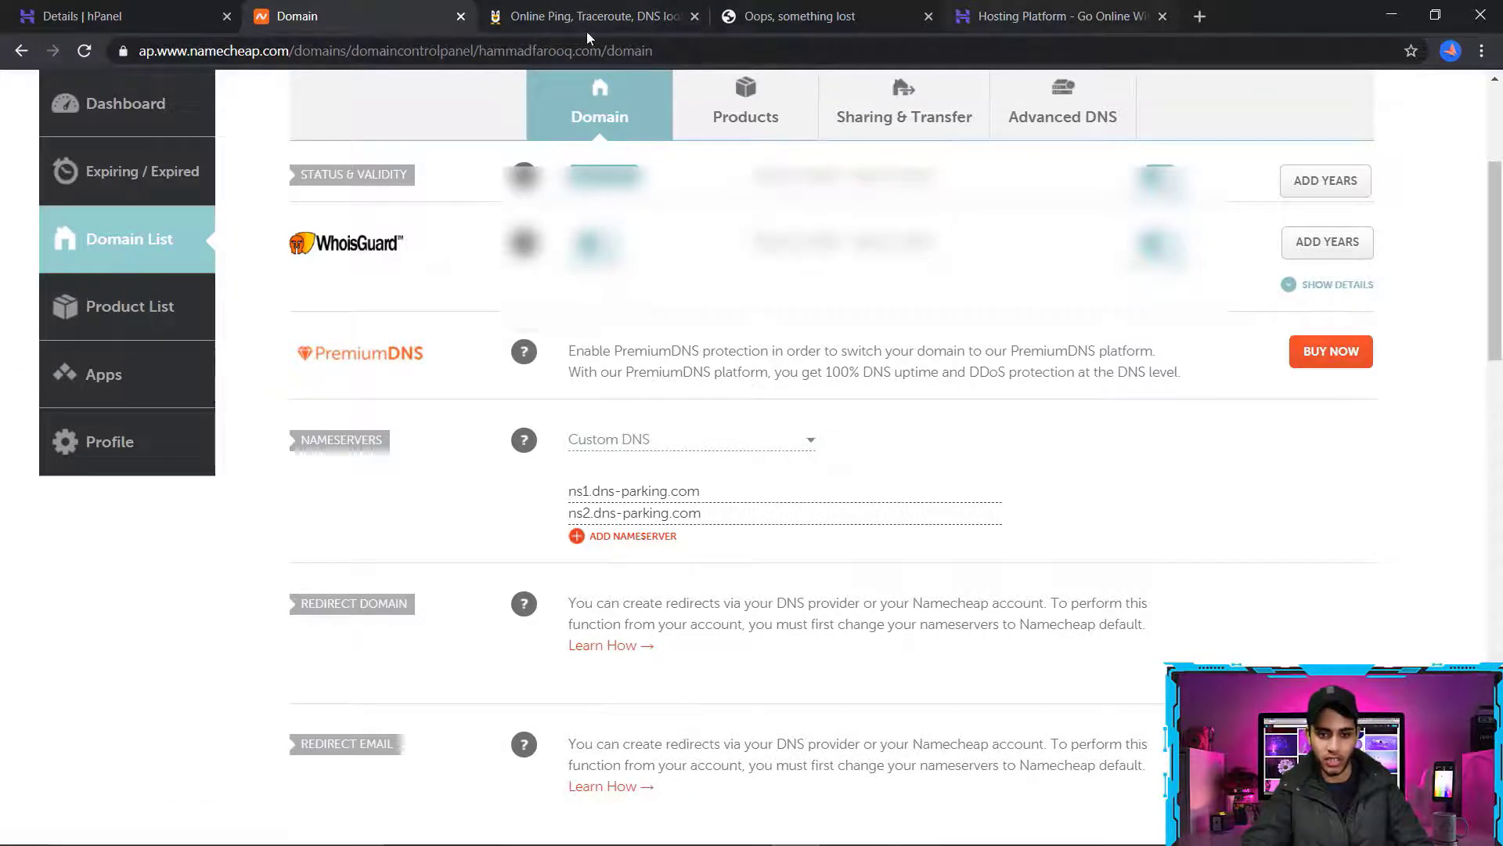
Reload the domain's website to check what it shows with the changed nameservers
left_click(720, 11)
left_click(84, 50)
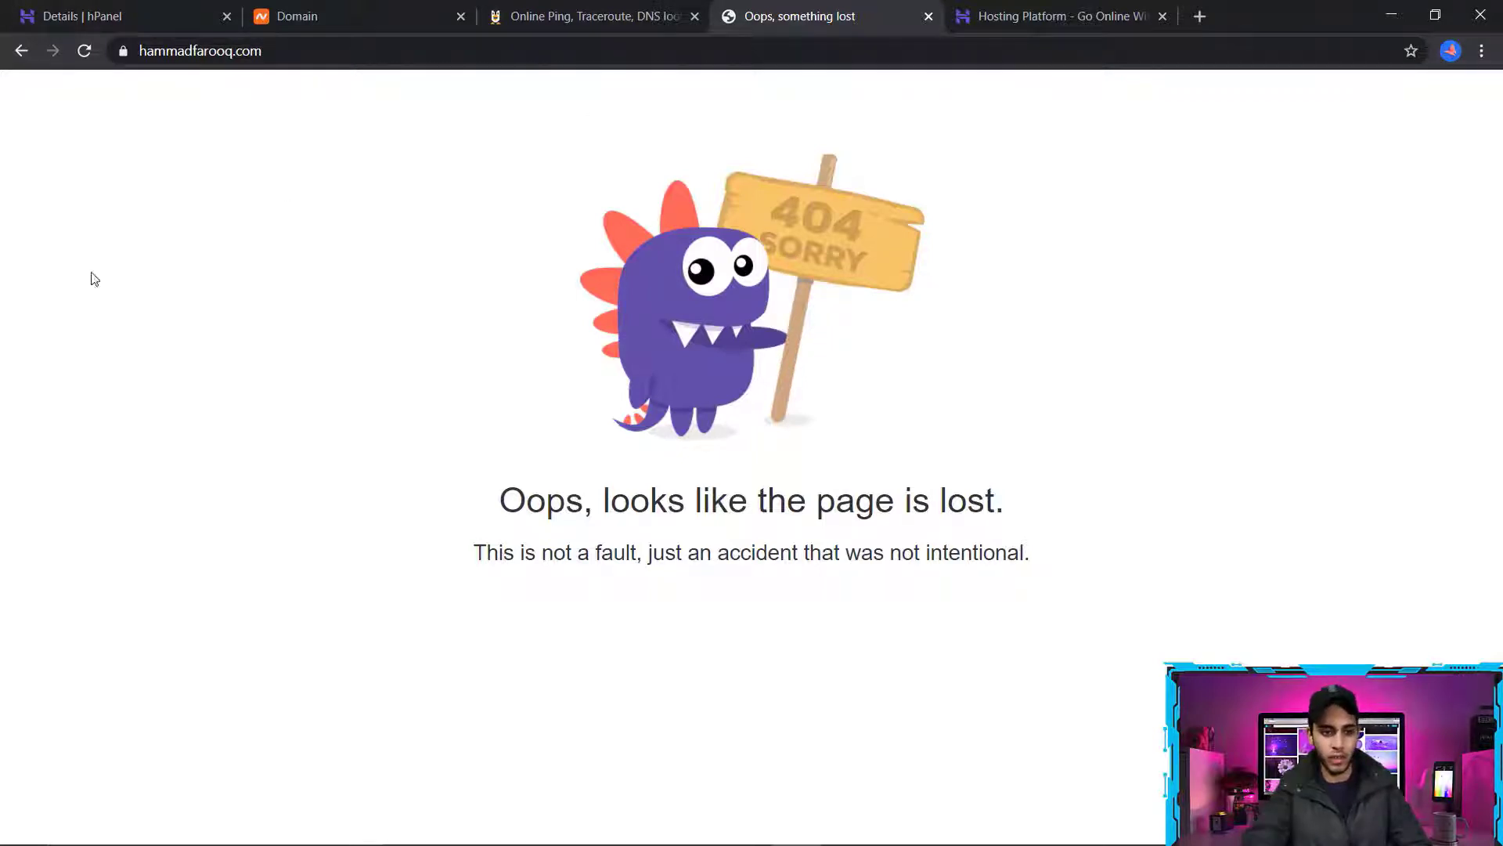
left_click(398, 53)
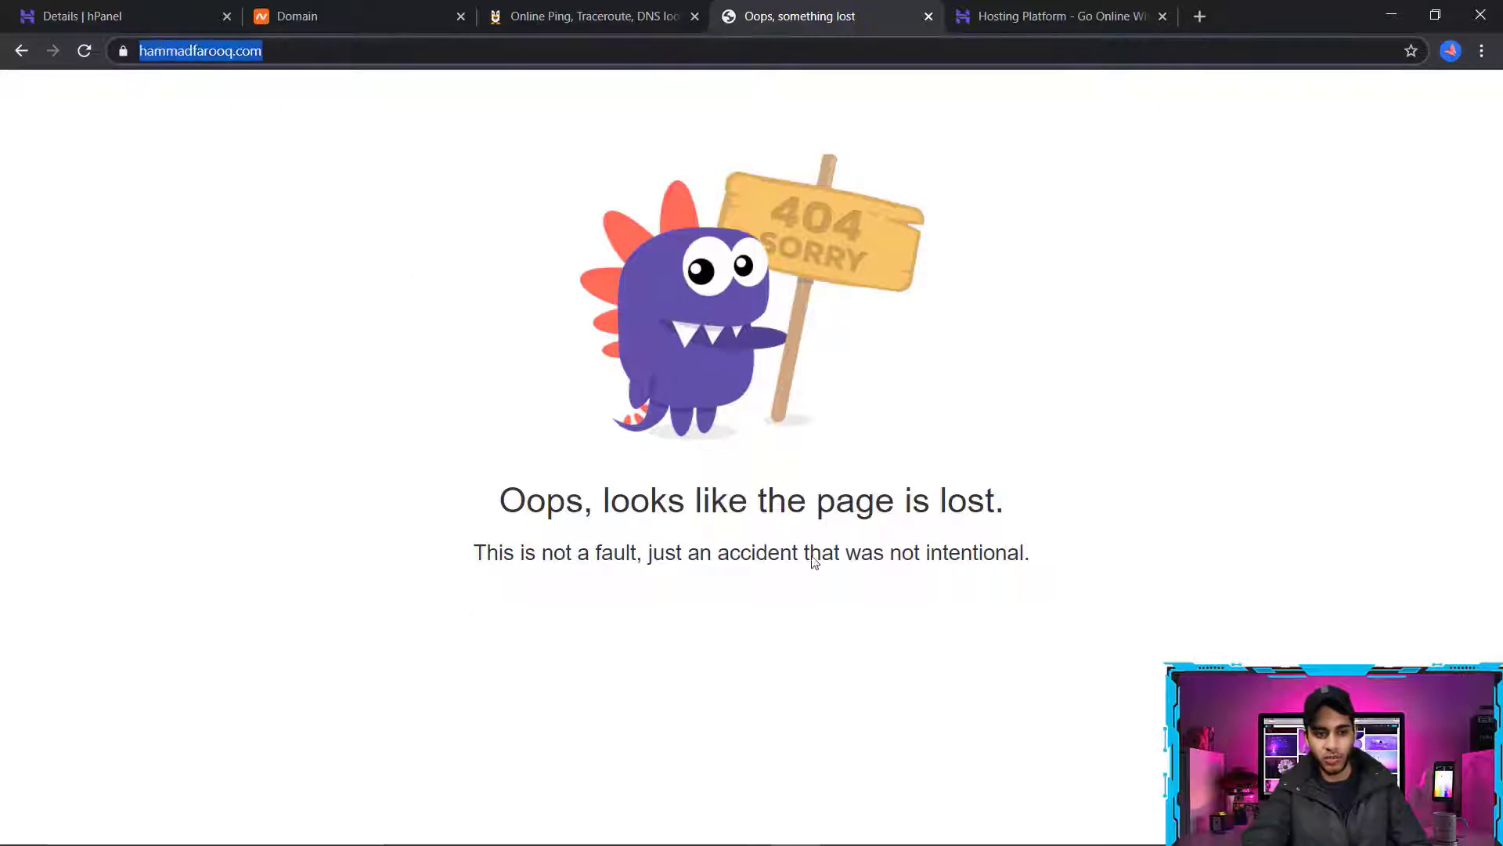
left_click(501, 236)
Return to the Hostinger hosting dashboard and open the WordPress installation form from the website Auto Installer
left_click(106, 6)
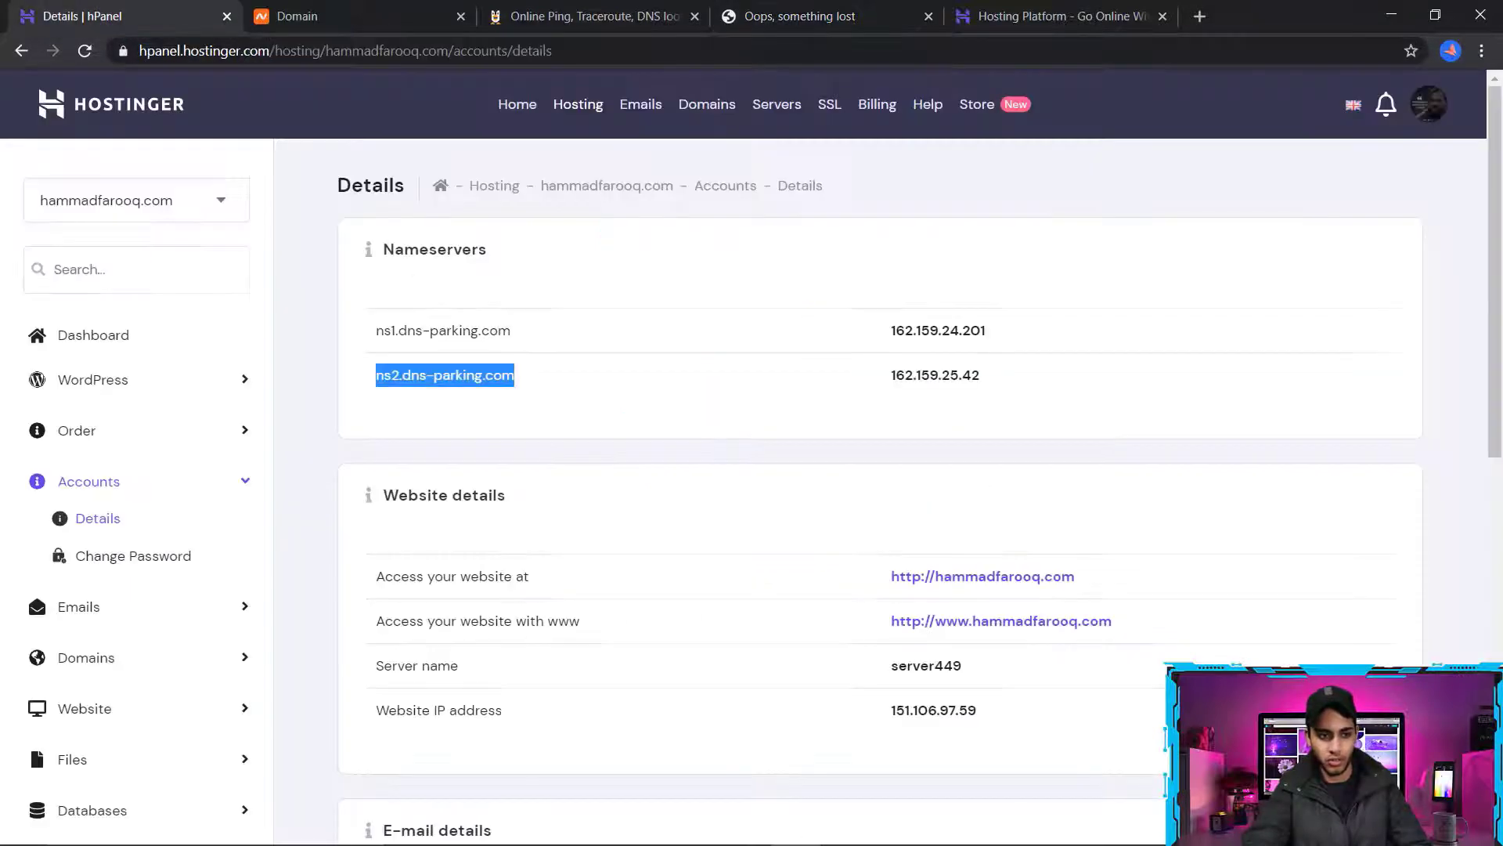
left_click(331, 475)
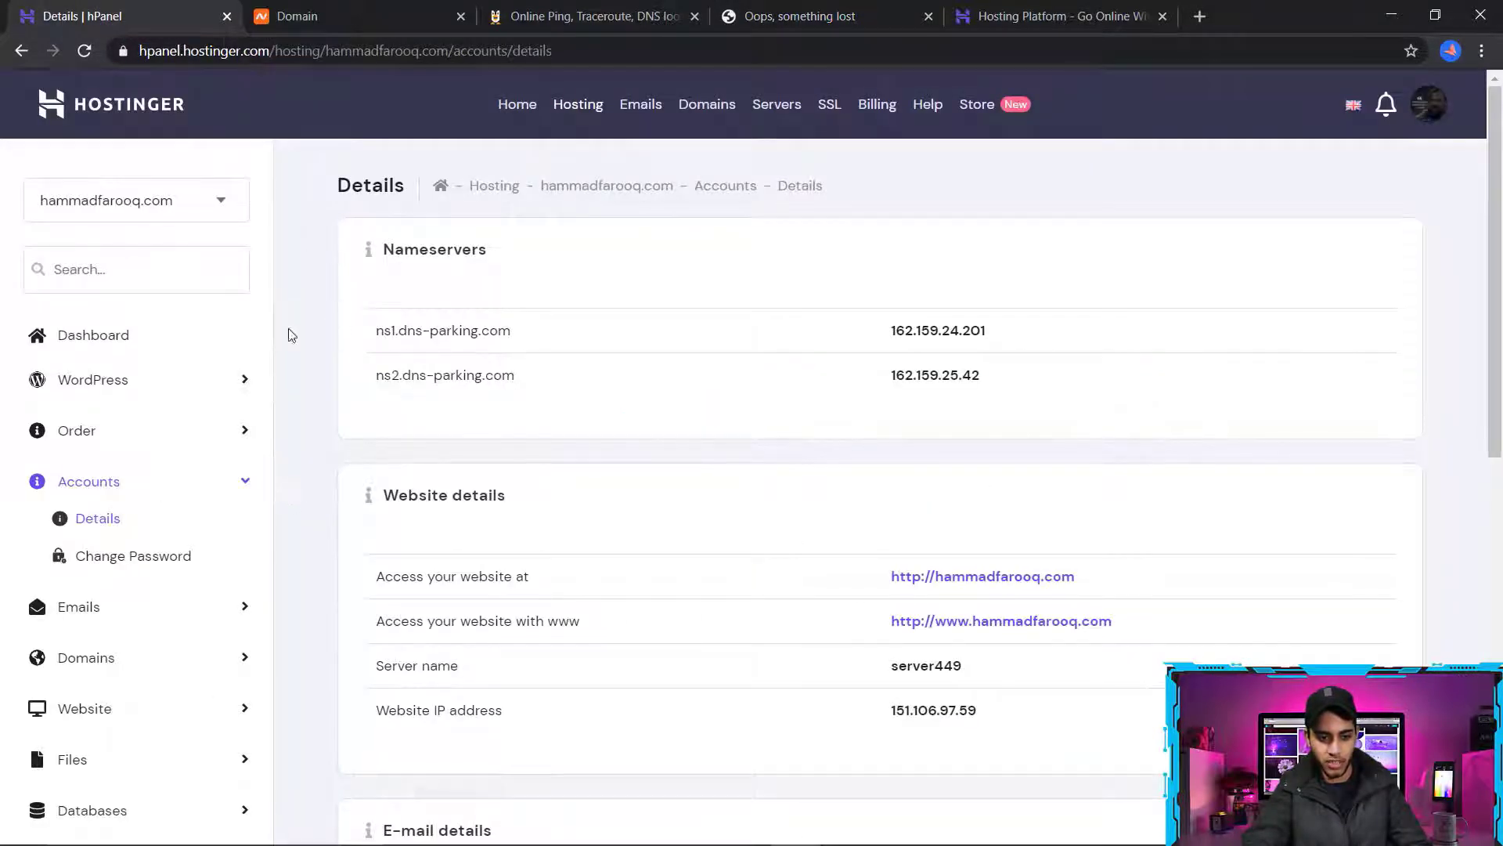
left_click(135, 343)
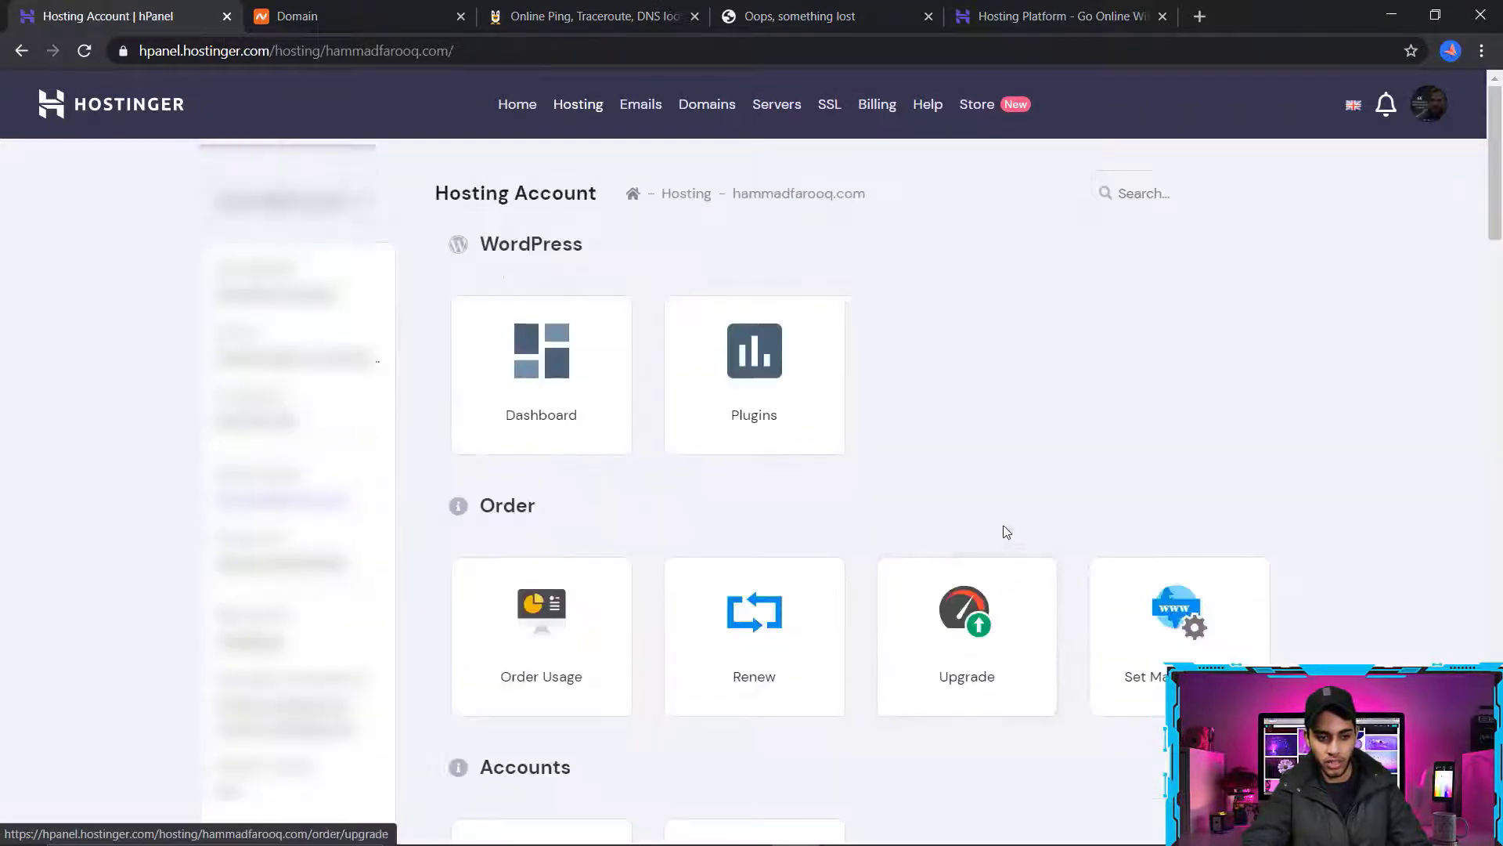
scroll(1014, 483, "down", 5)
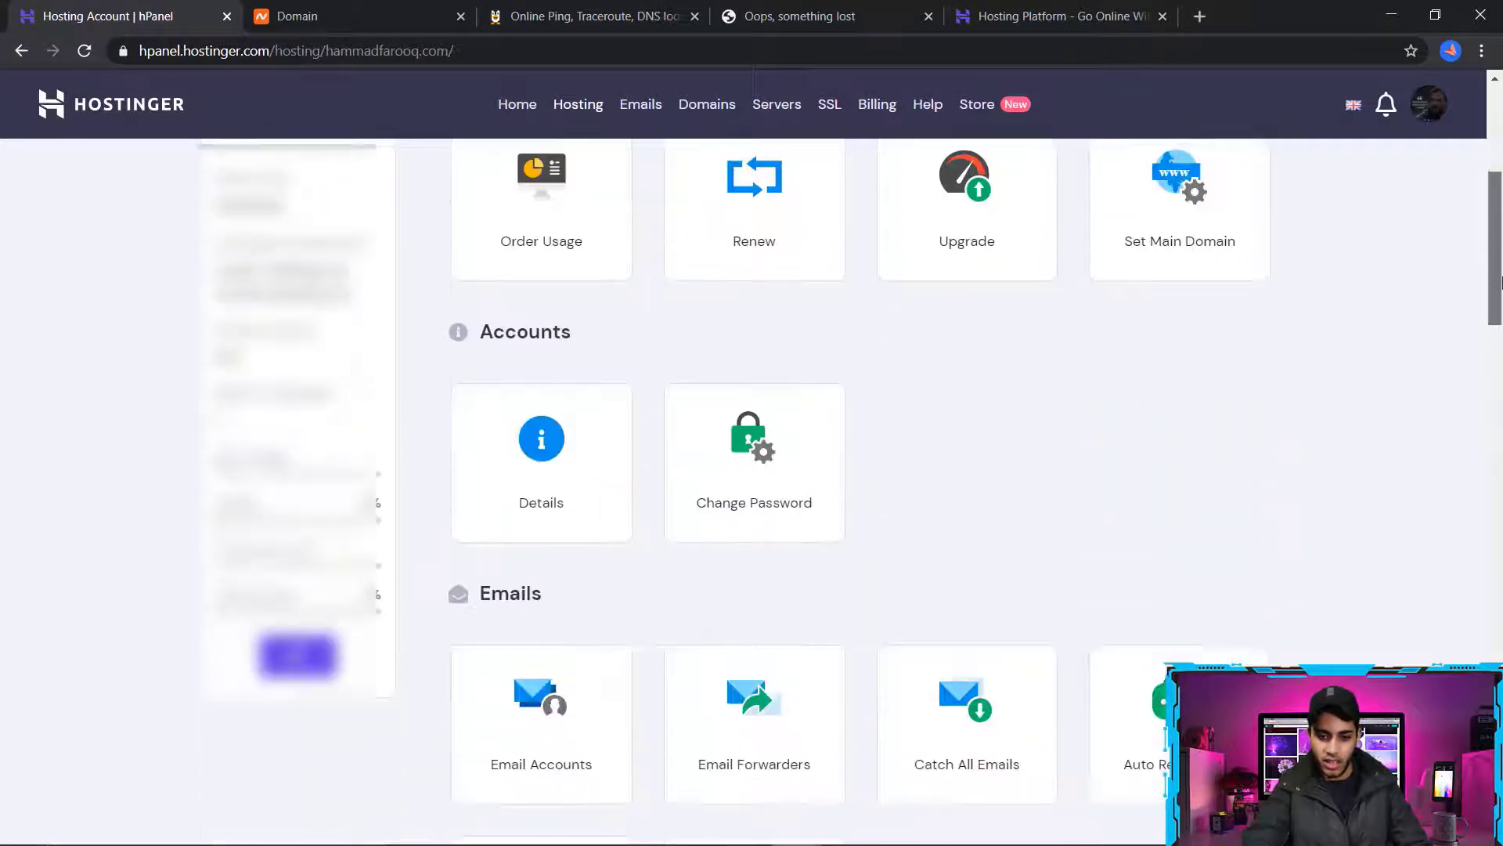
left_click_drag(1500, 282, 1501, 495)
left_click_drag(464, 362, 598, 426)
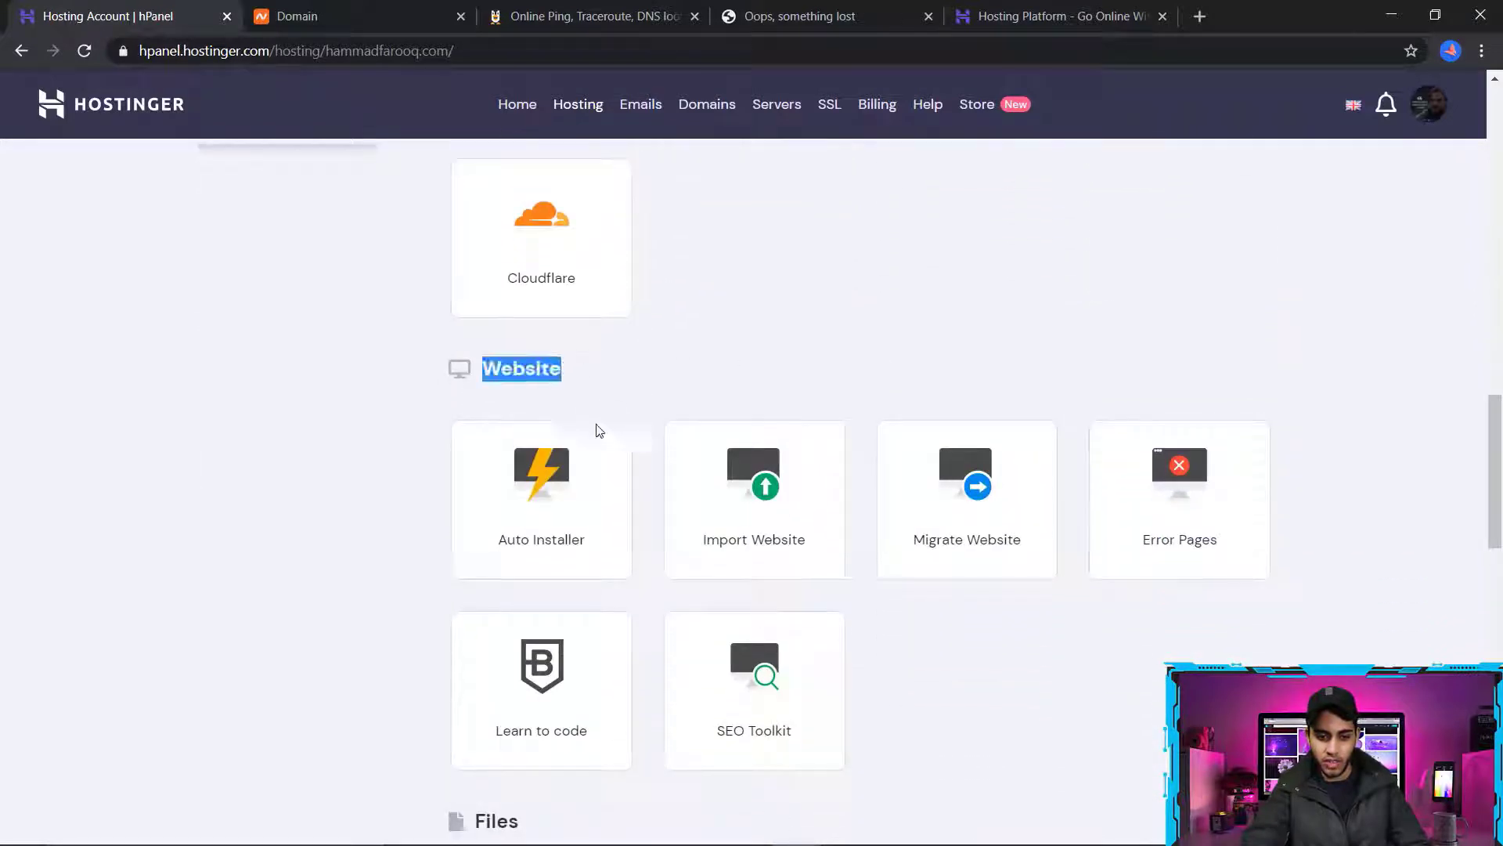
left_click(585, 513)
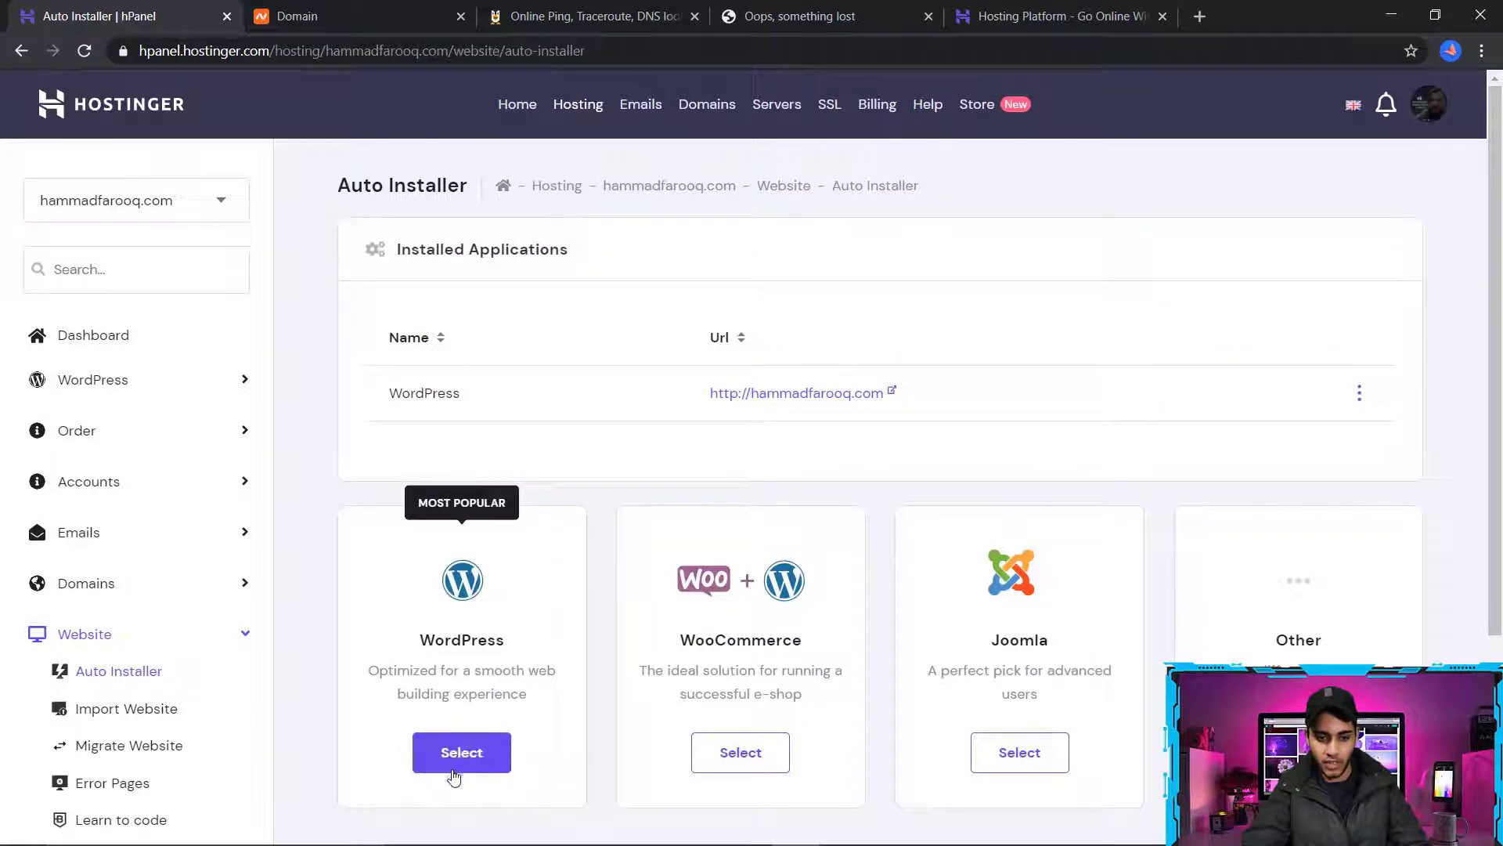
left_click(454, 775)
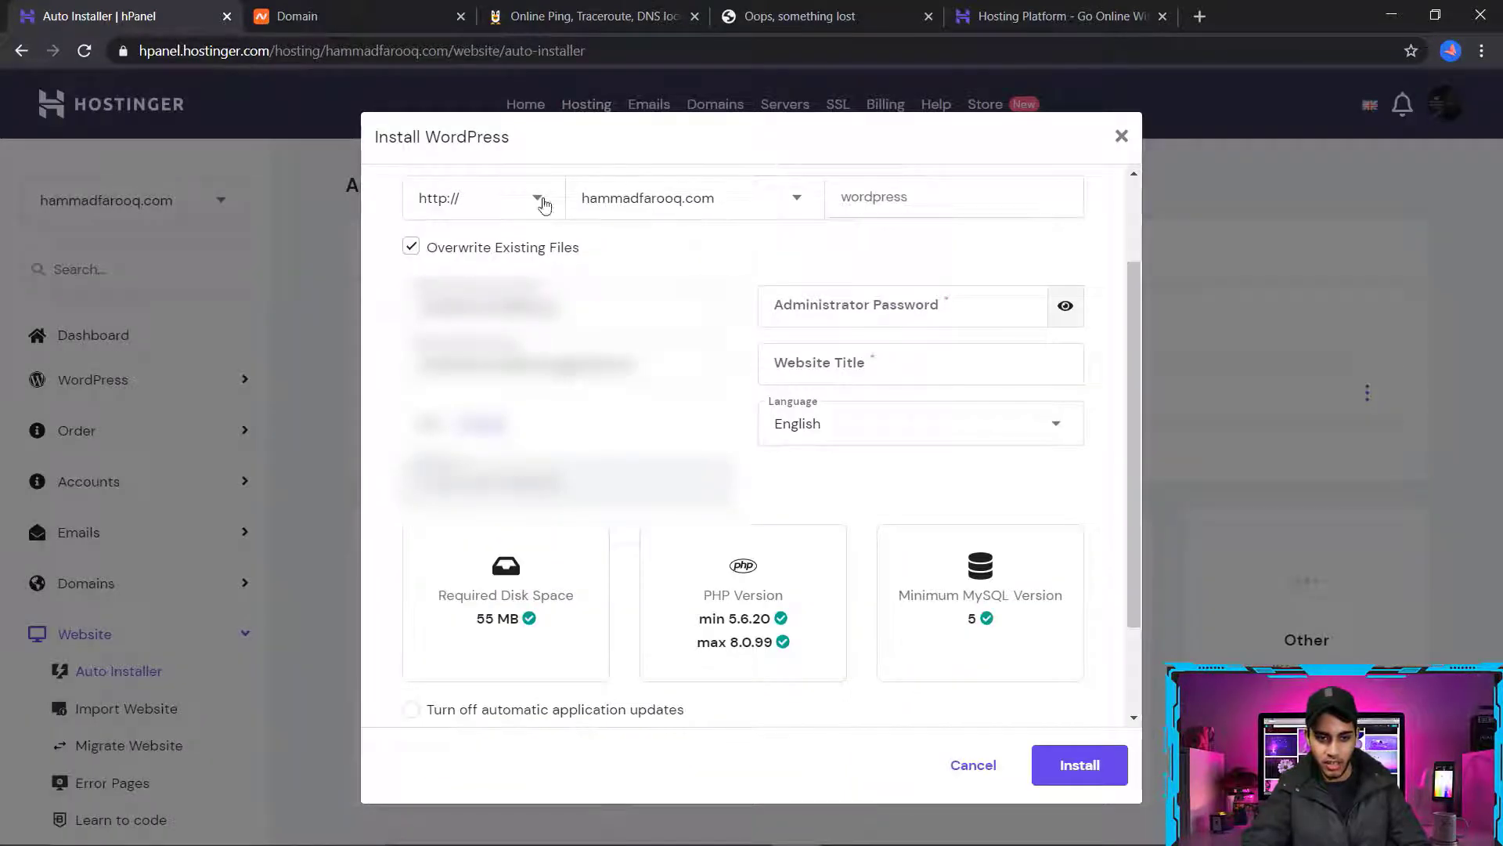
Check the domain choice in the WordPress installation form and replace the prefilled administrator username with a new one
left_click_drag(584, 199, 807, 207)
left_click(971, 247)
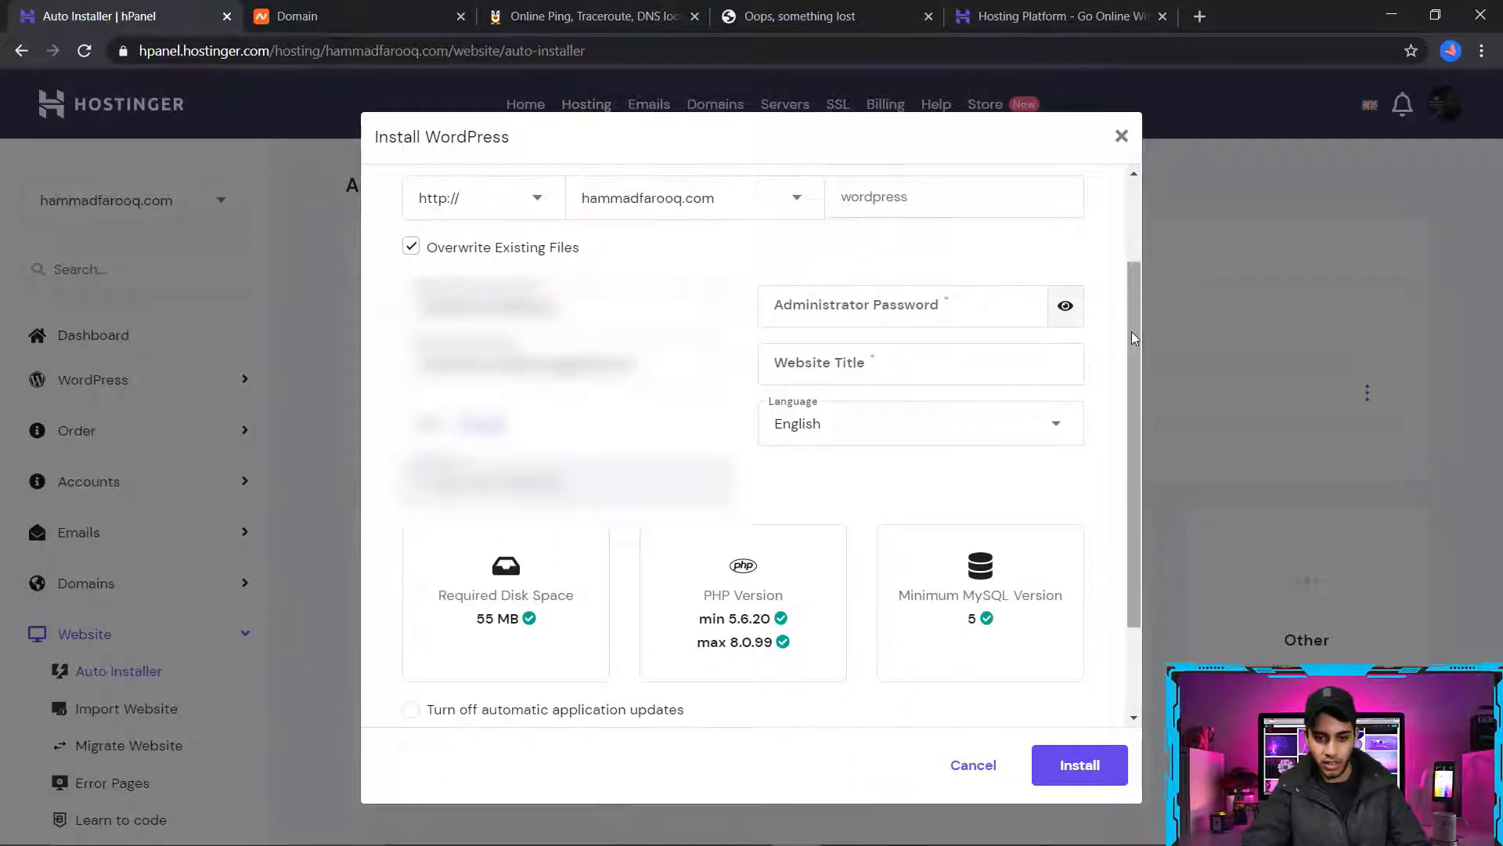
left_click_drag(1134, 338, 1134, 290)
left_click_drag(578, 383, 123, 394)
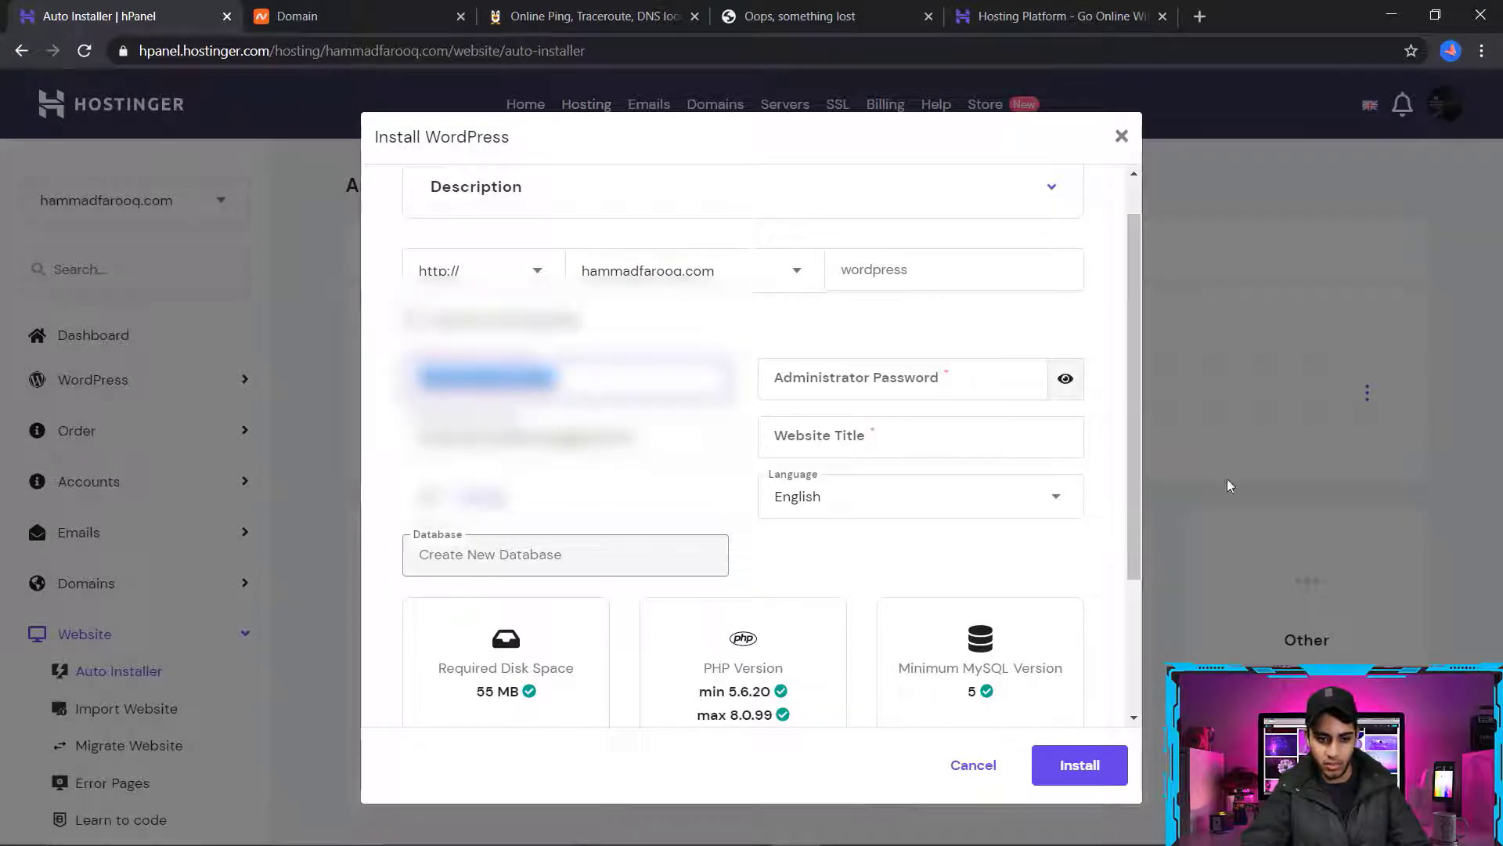
key("BackSpace")
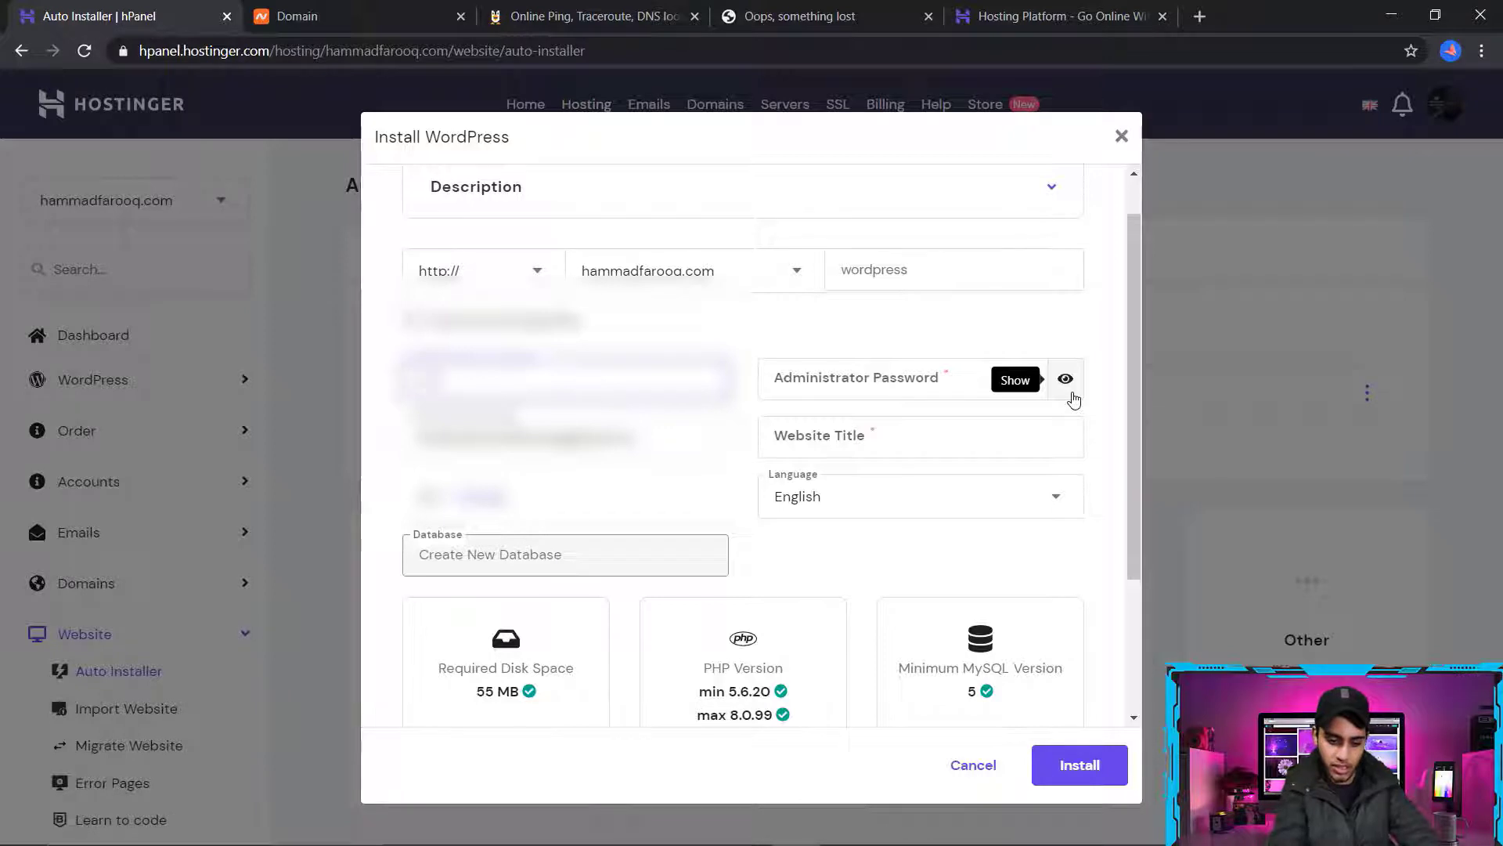
type("hammad")
left_click(615, 439)
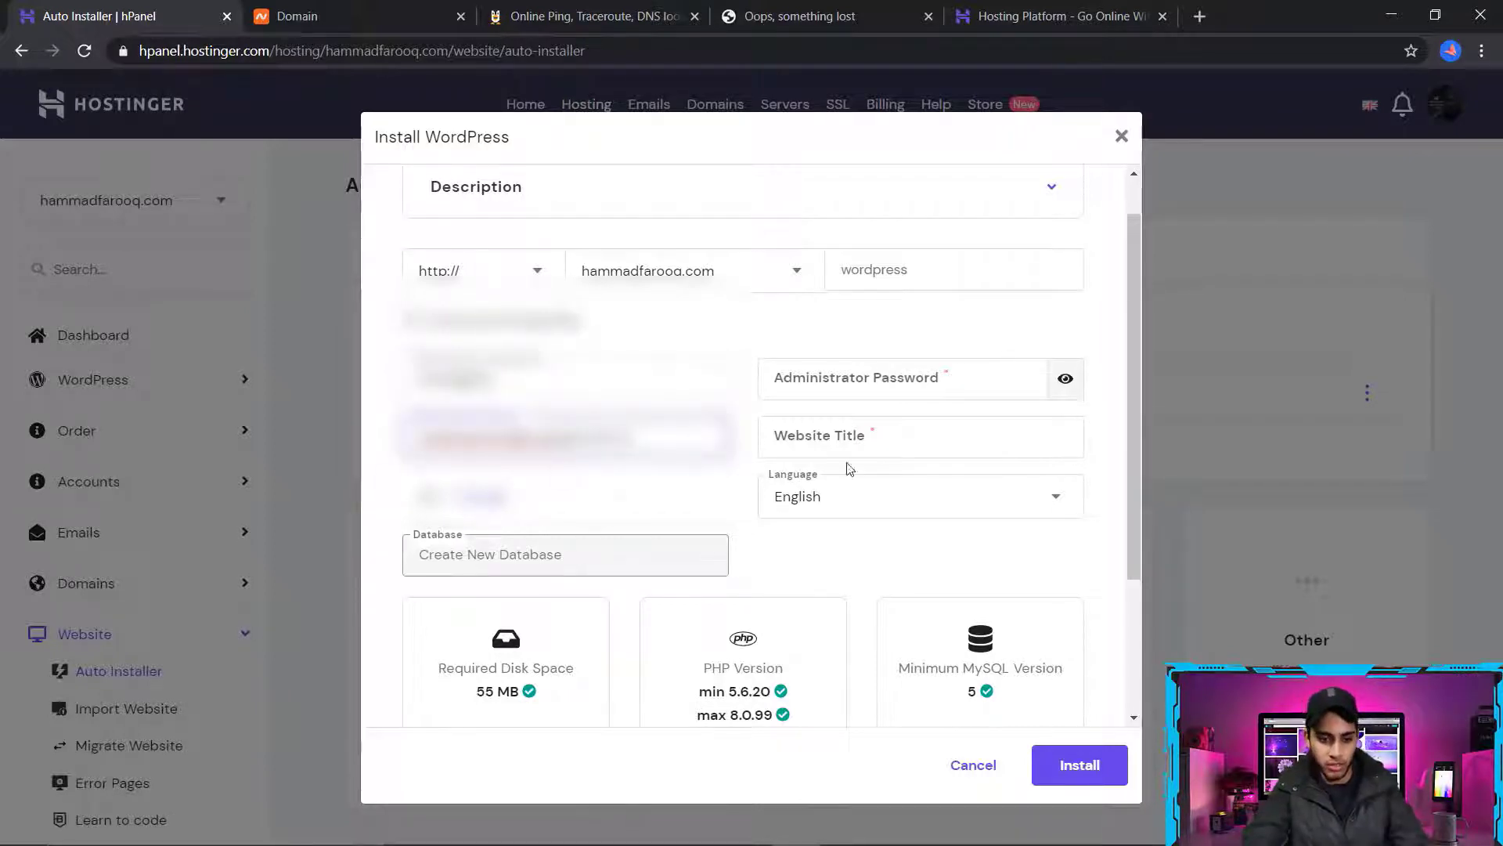
left_click(617, 510)
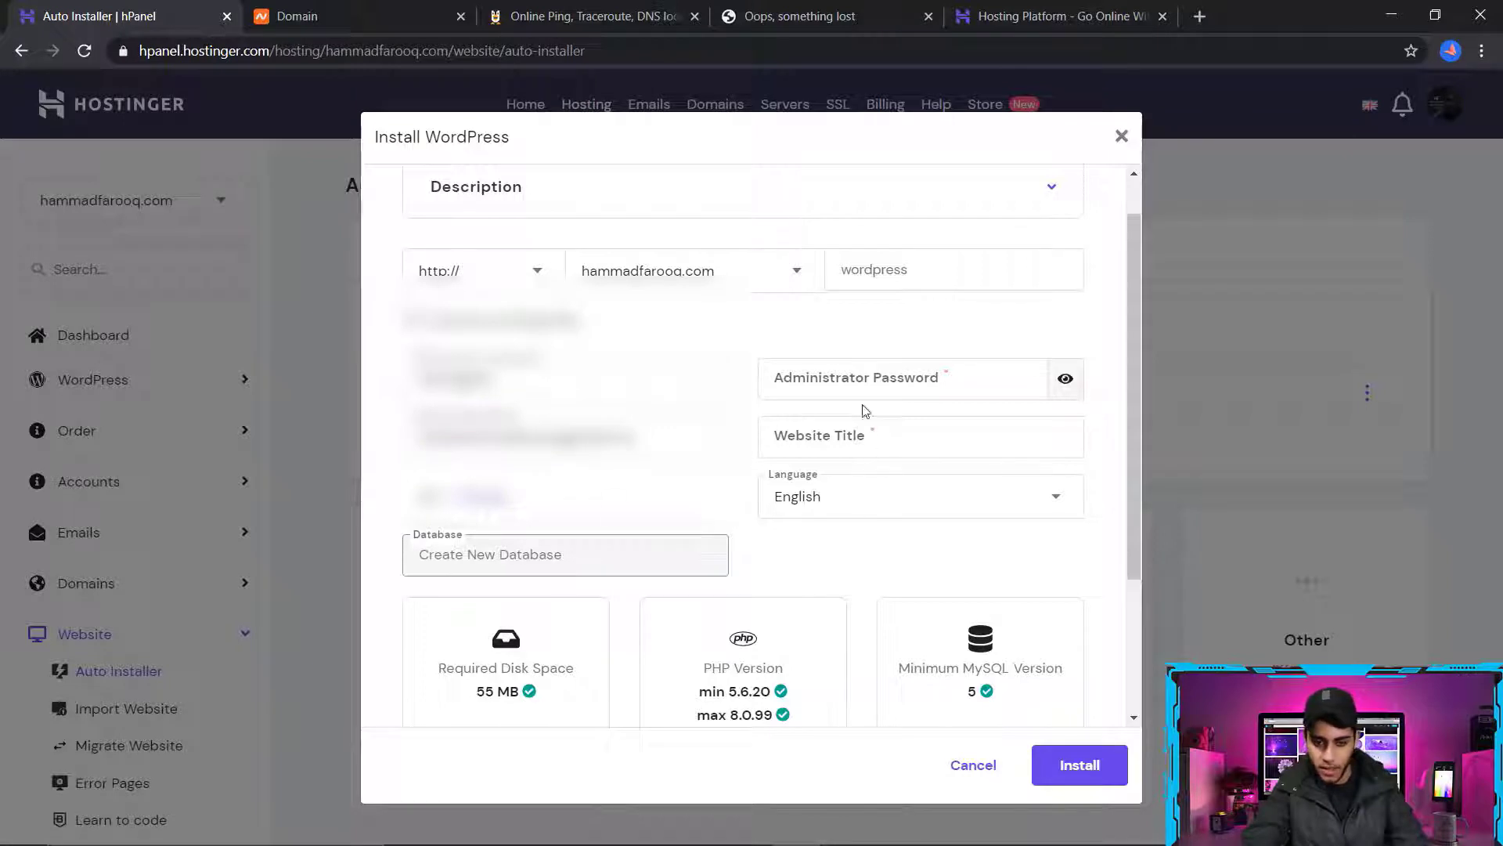
Generate a random administrator password in the WordPress installation form, regenerating it several times
left_click(828, 377)
left_click(1021, 381)
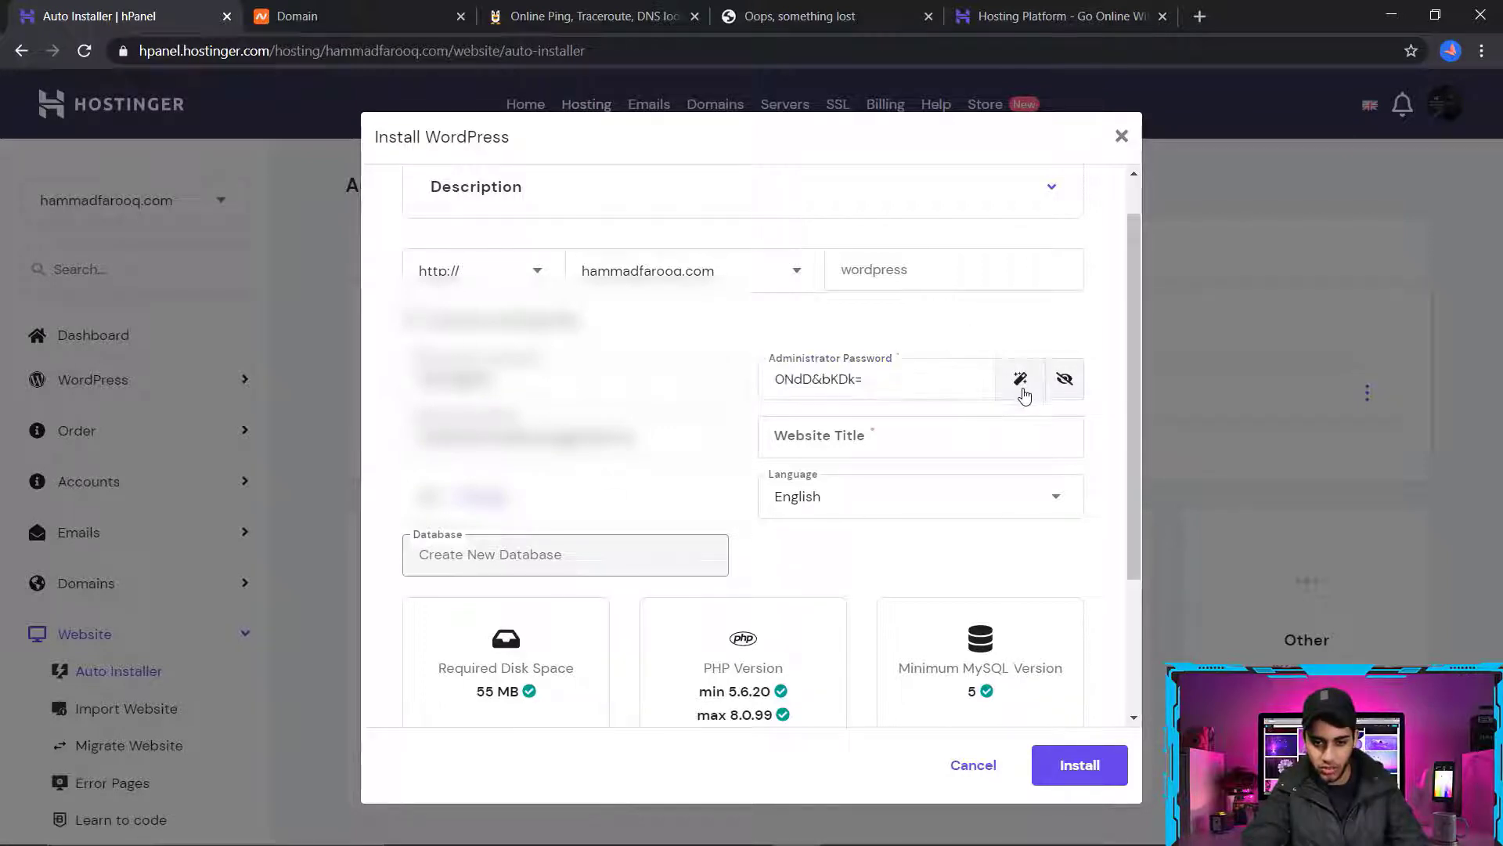
left_click(1021, 381)
left_click(1021, 381)
left_click(1021, 380)
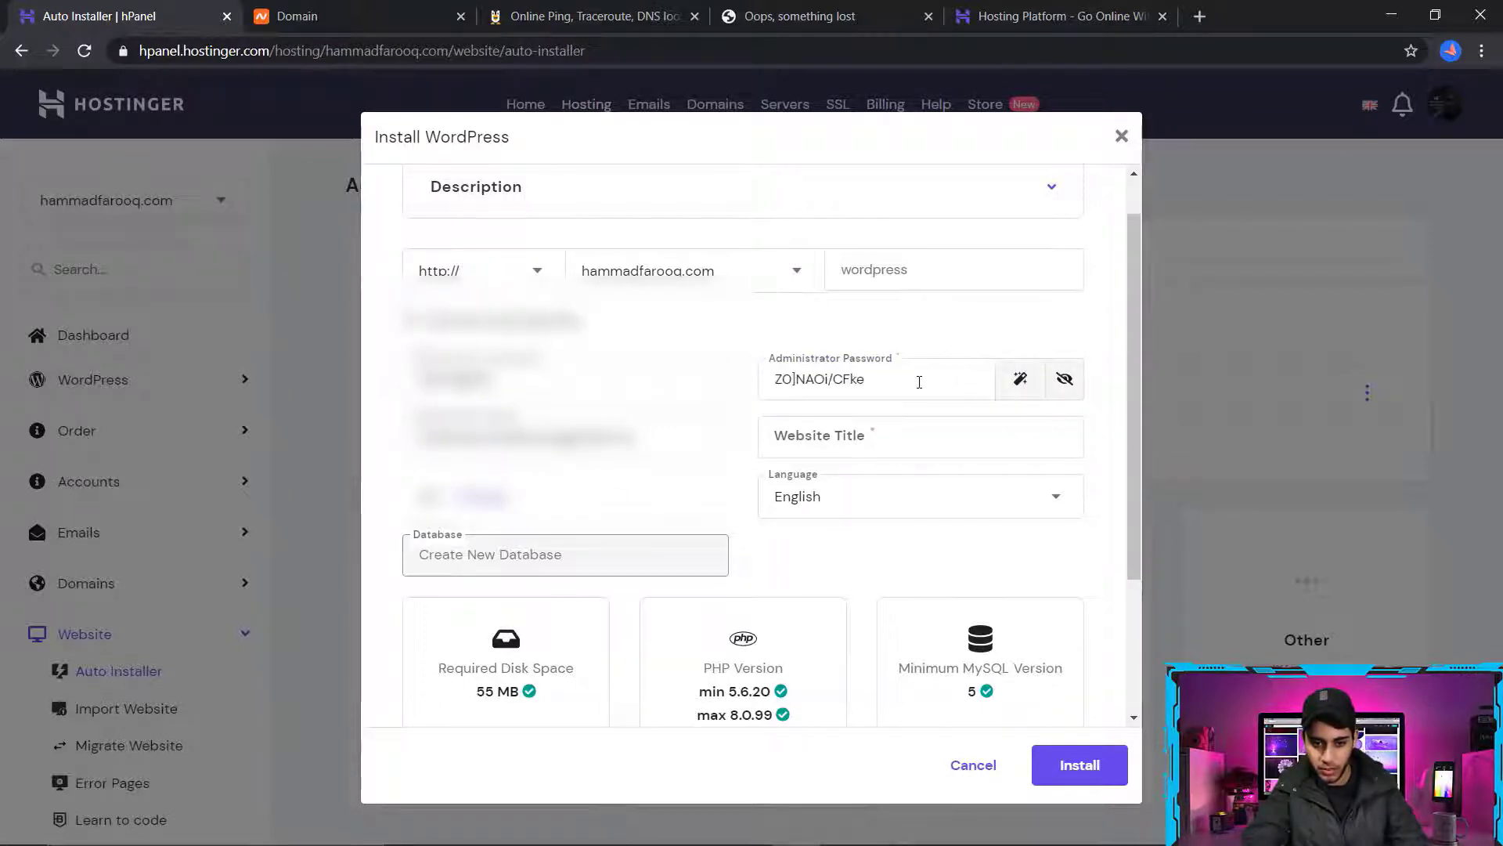
Copy the generated administrator password into the blank Notepad document and return to the WordPress installation form
left_click_drag(920, 383, 766, 381)
right_click(794, 378)
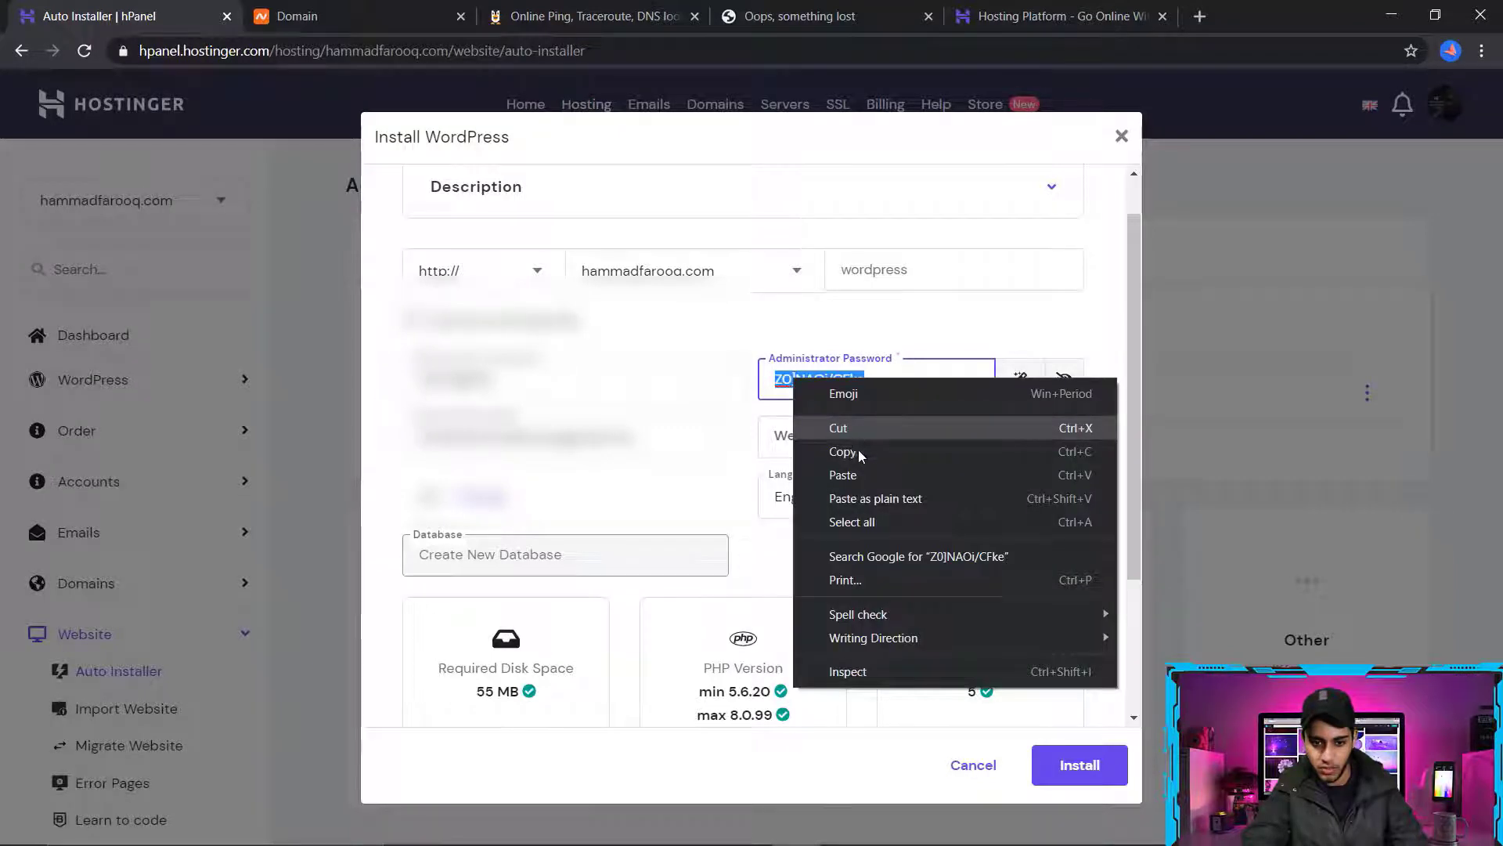
left_click(859, 455)
left_click(699, 831)
right_click(830, 592)
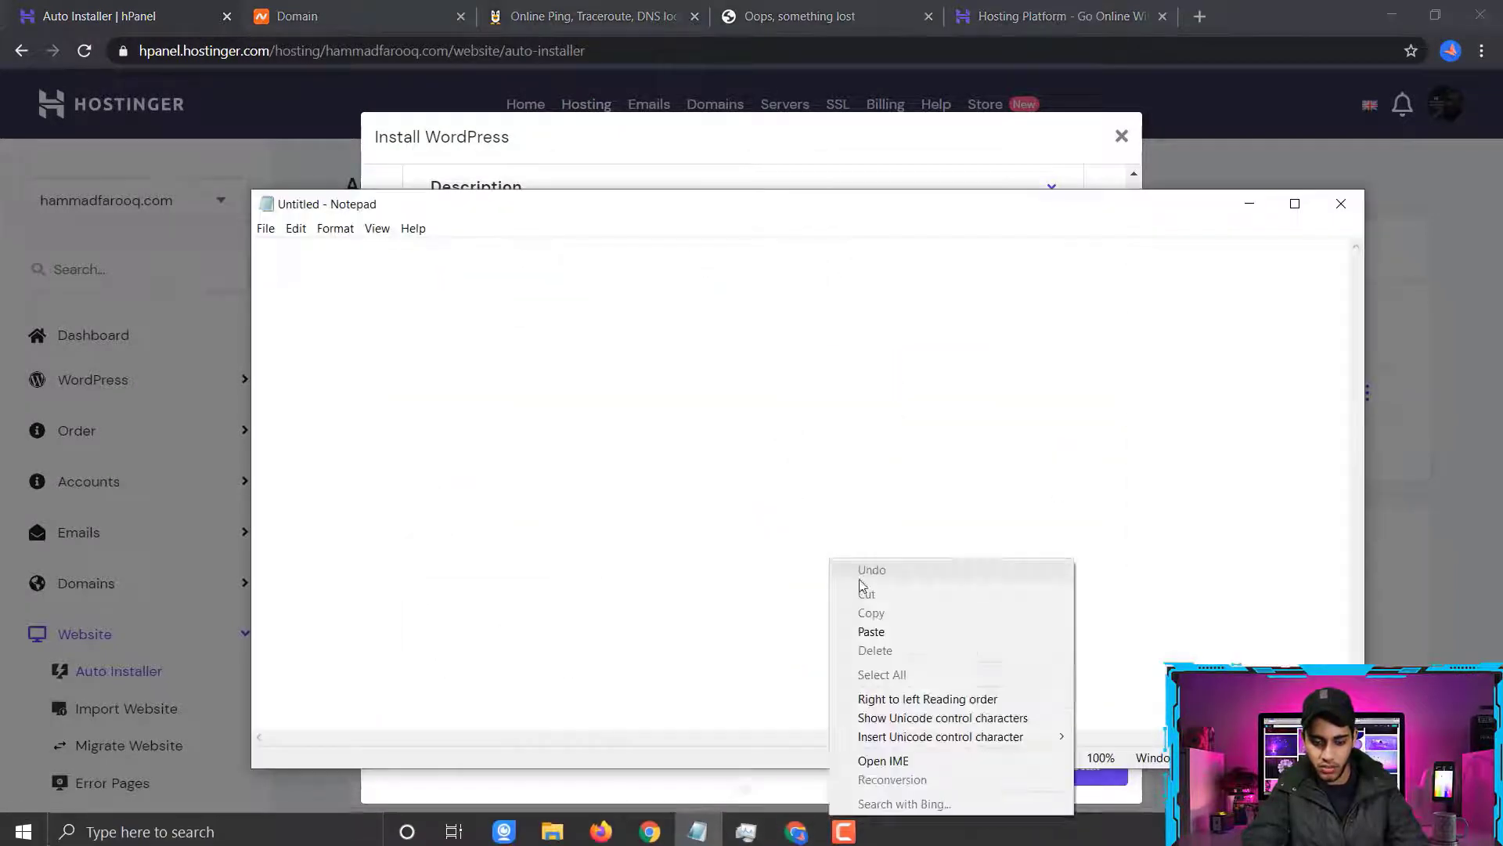
left_click(930, 632)
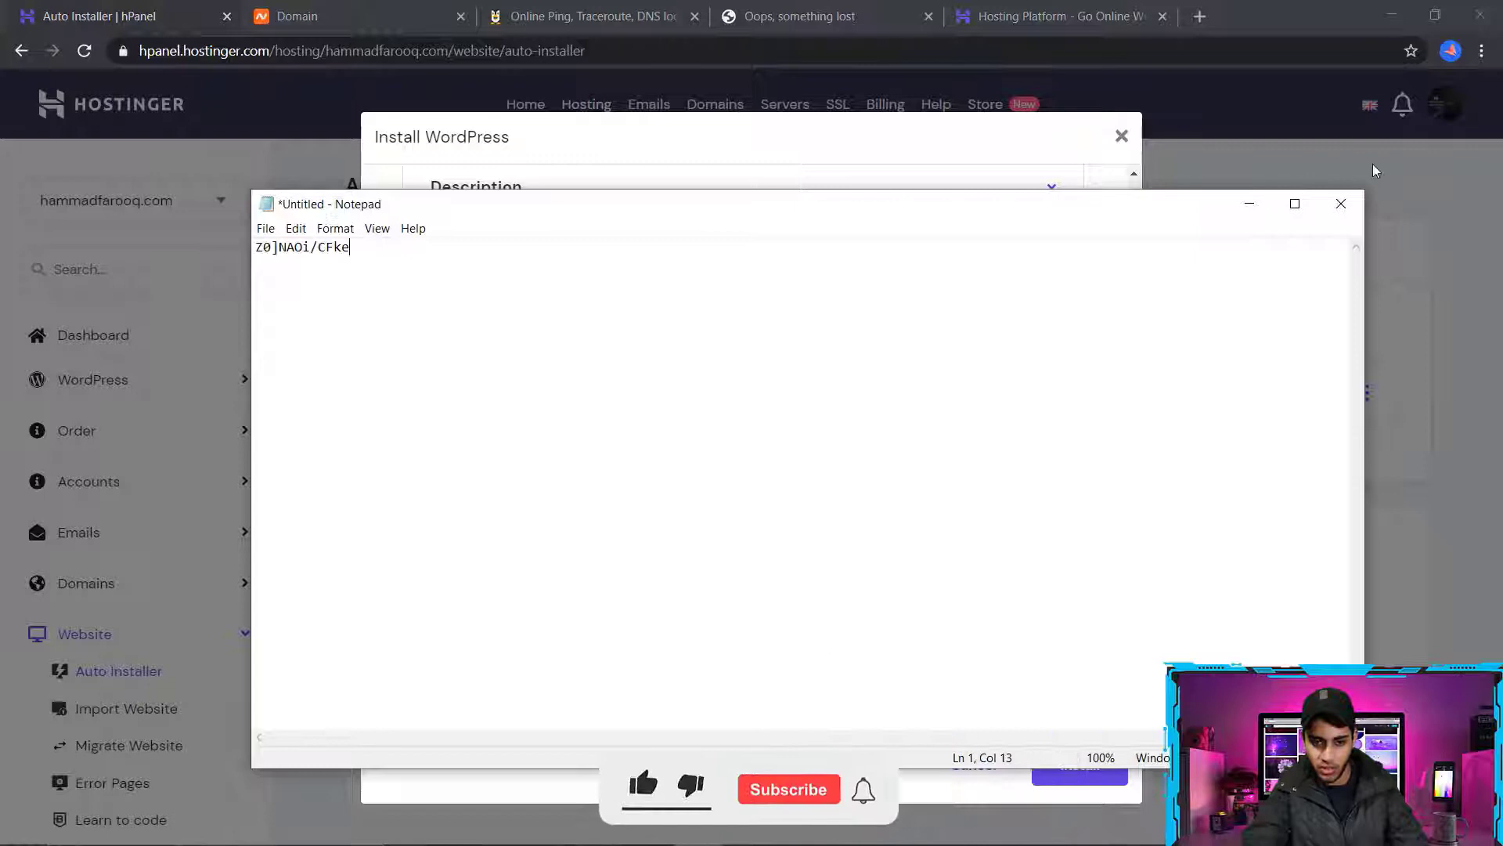
left_click(1262, 203)
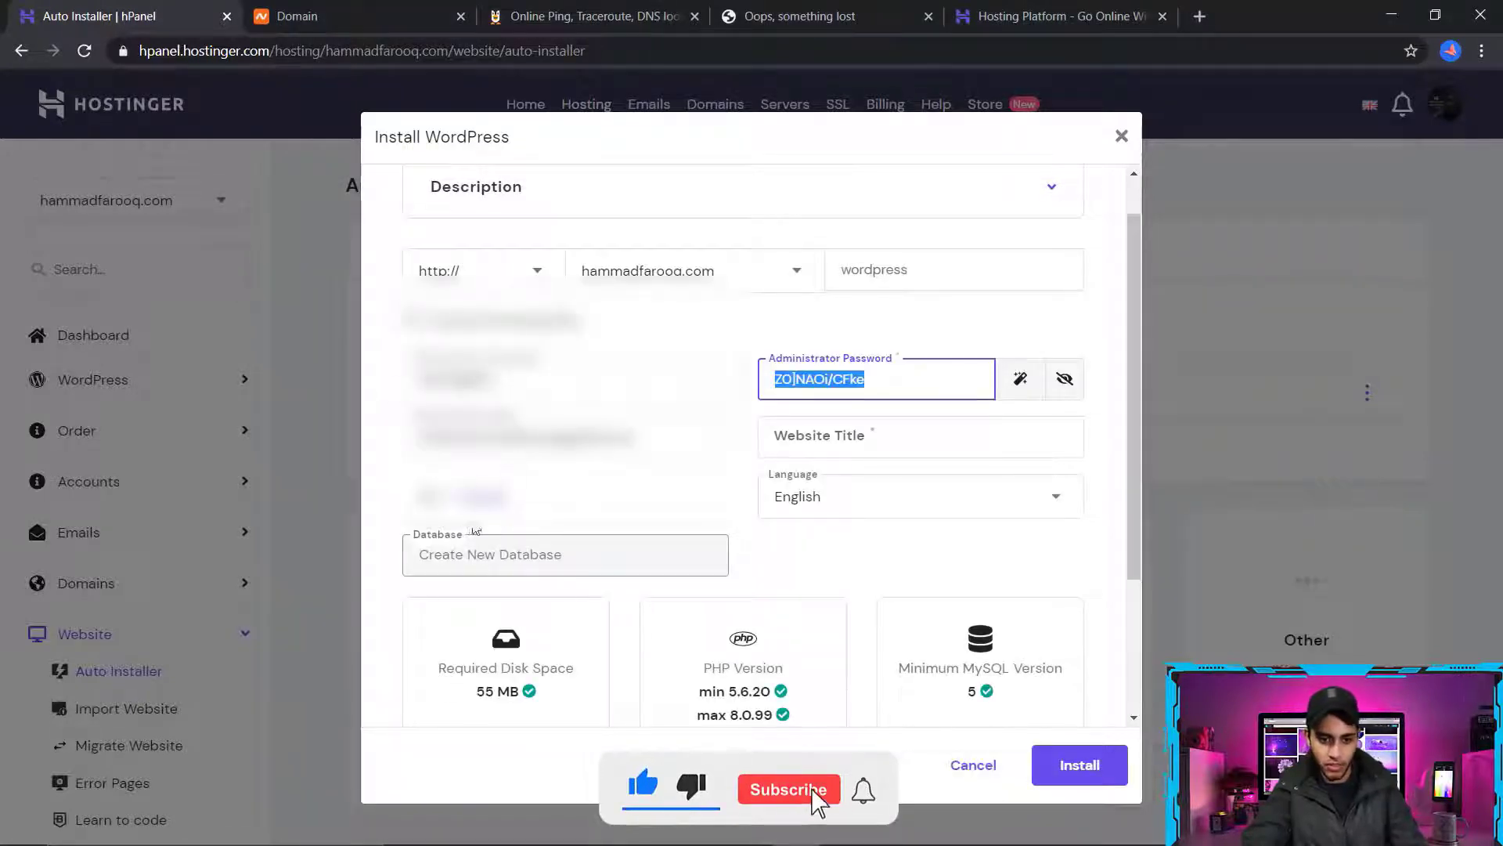
Set WordPress to always update to the latest available version and try to start the installation
scroll(475, 531, "down", 3)
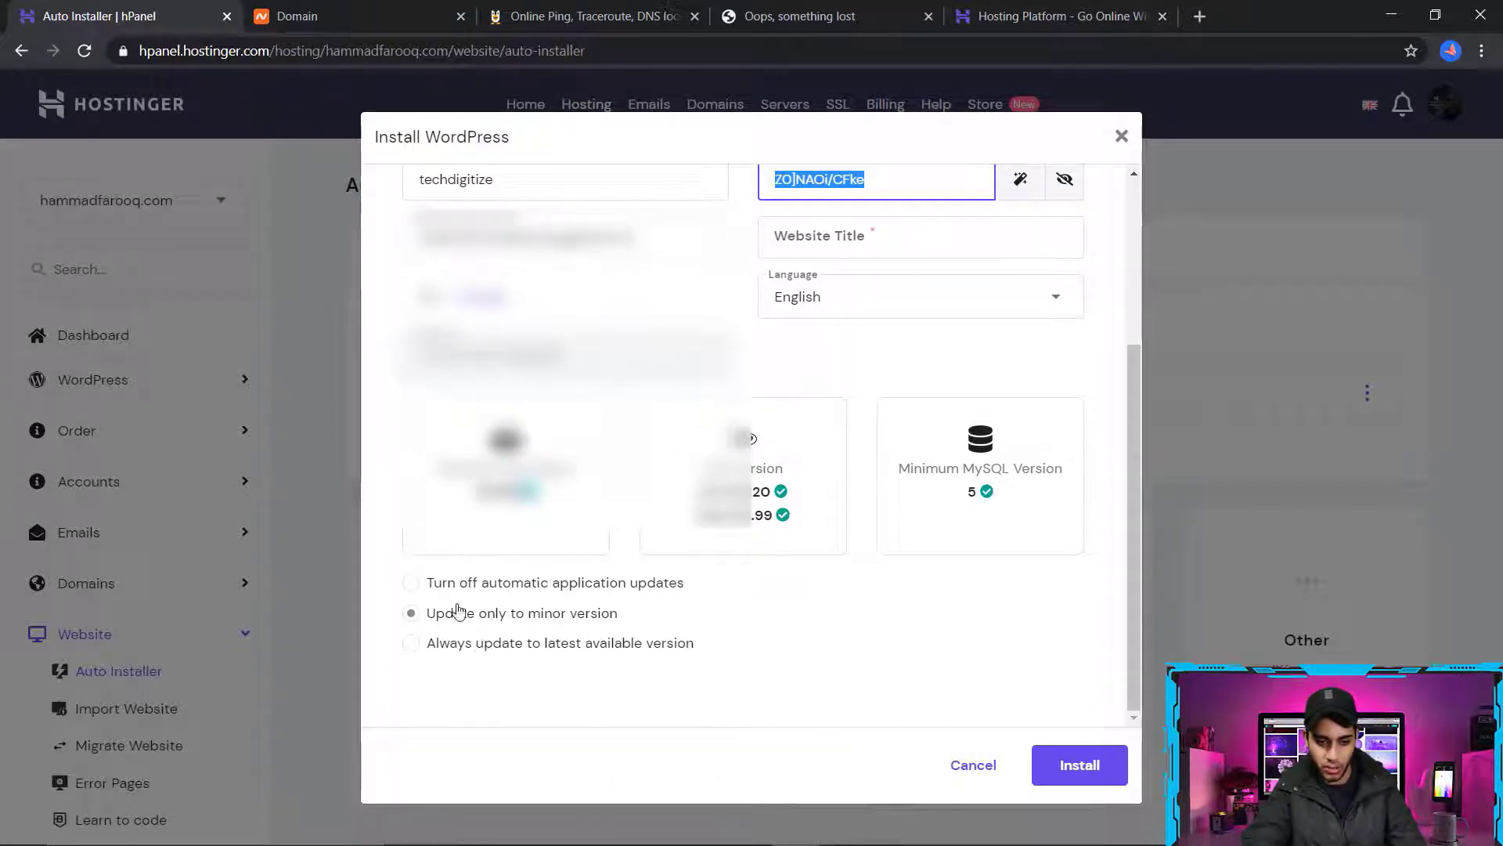
left_click(422, 647)
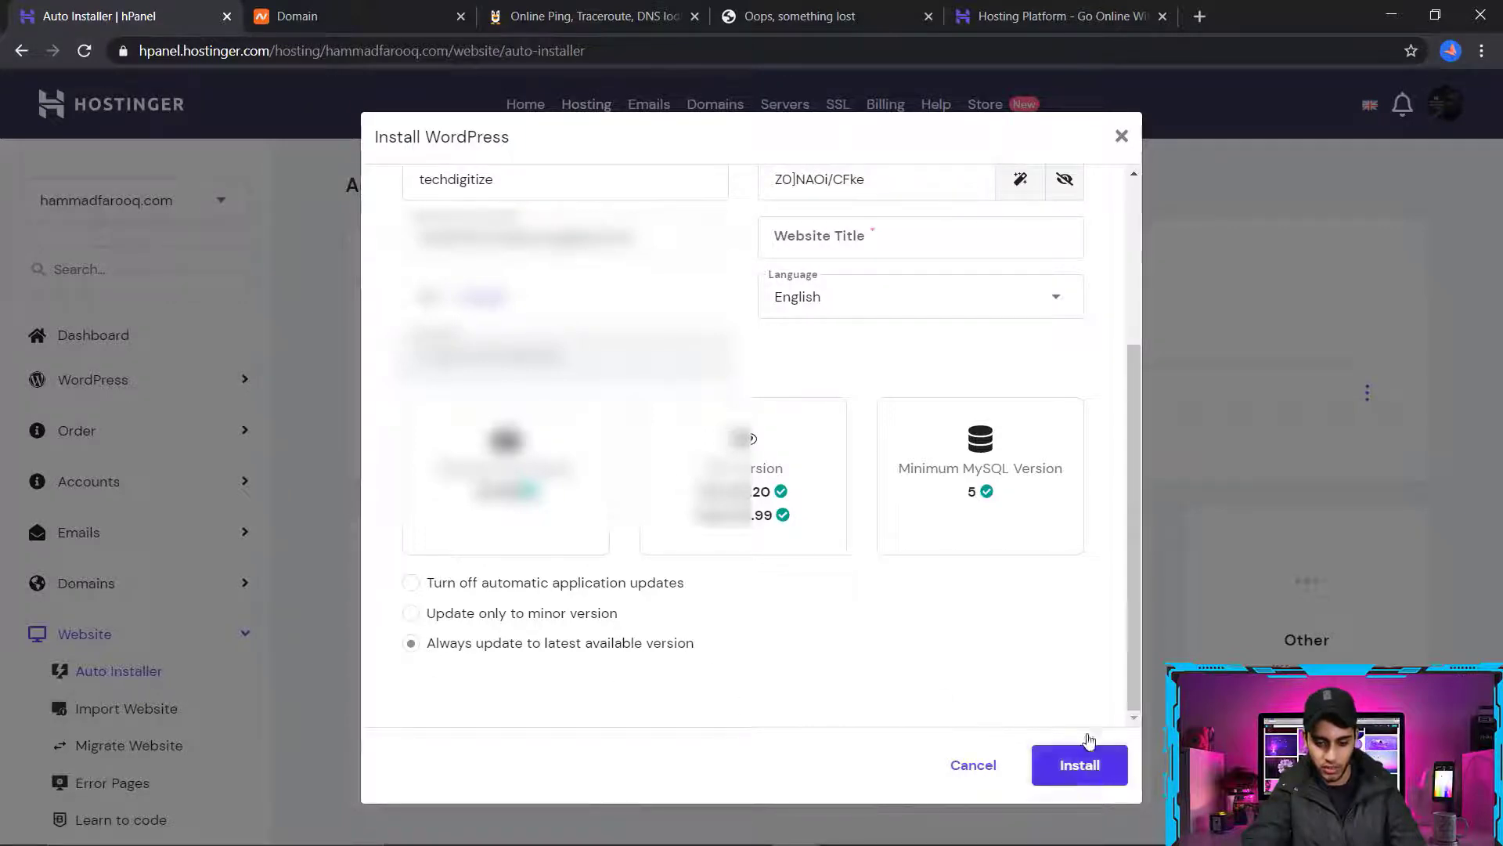
scroll(1081, 228, "up", 3)
scroll(1128, 689, "down", 3)
left_click(1104, 764)
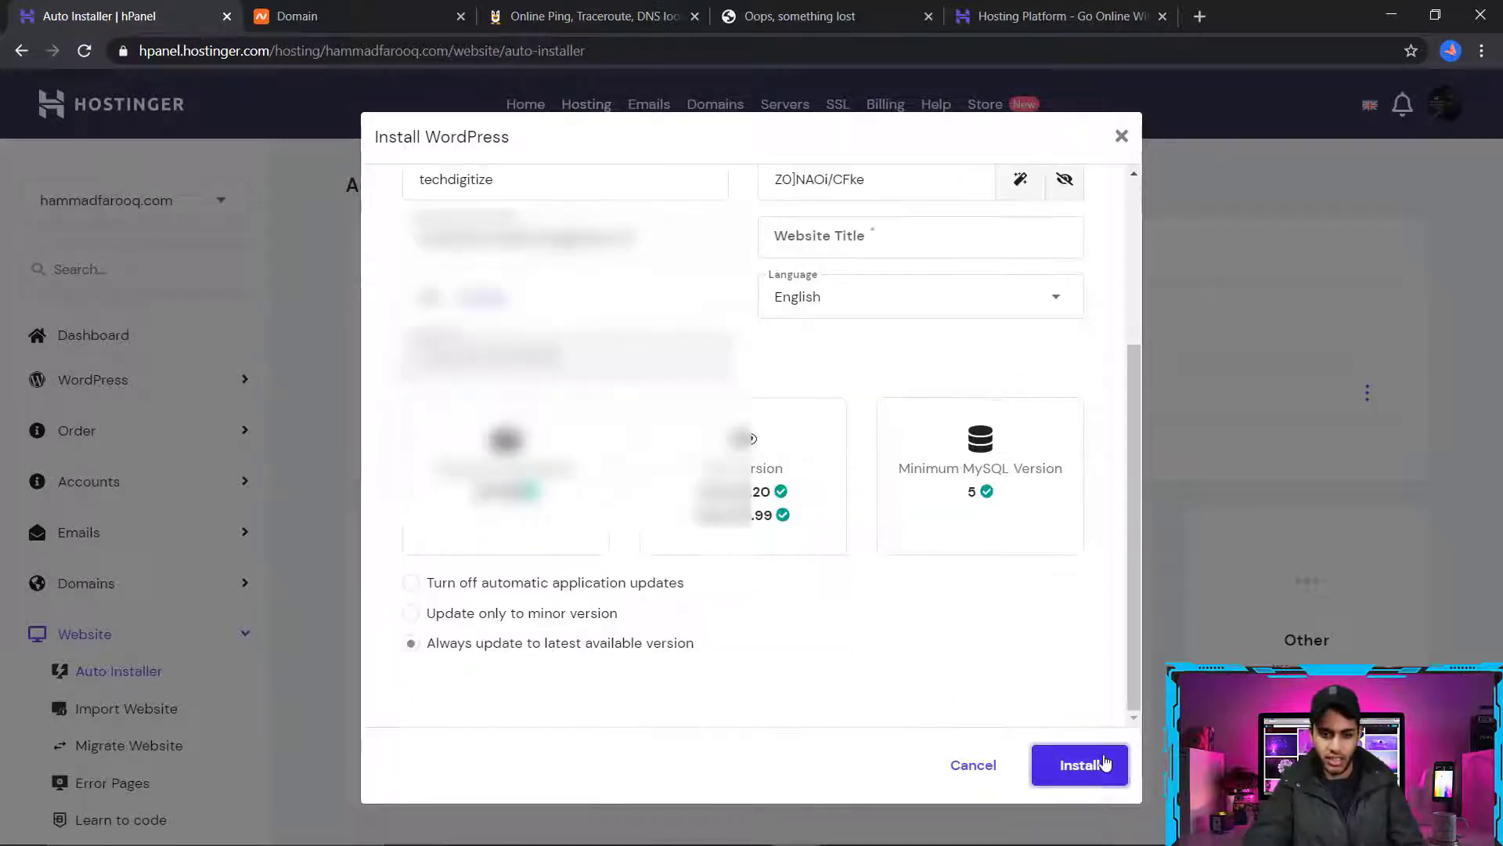
Enter the site owner's full name as the website title and start the WordPress installation
left_click(835, 245)
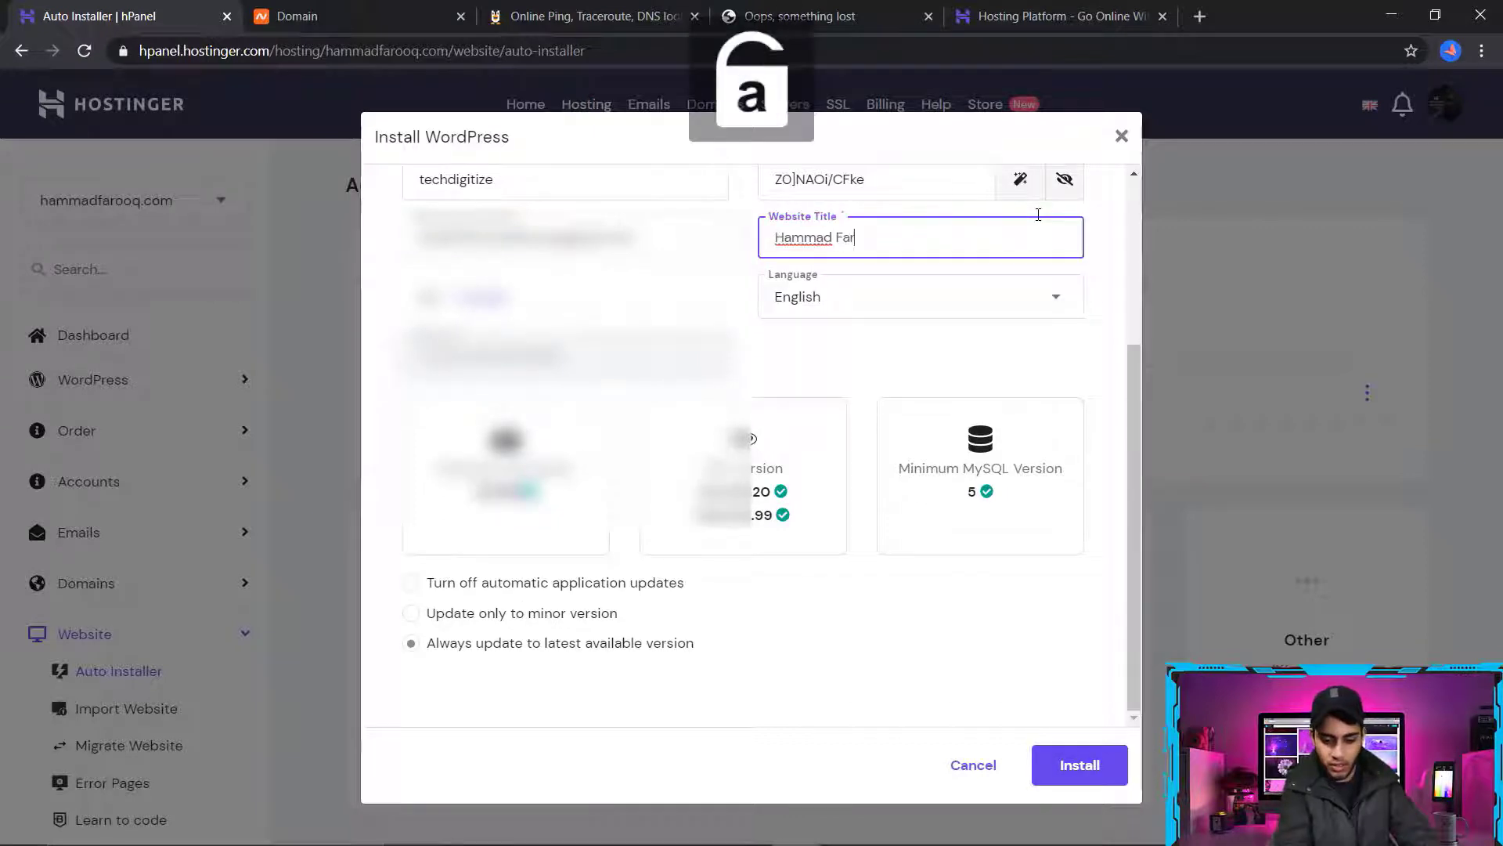
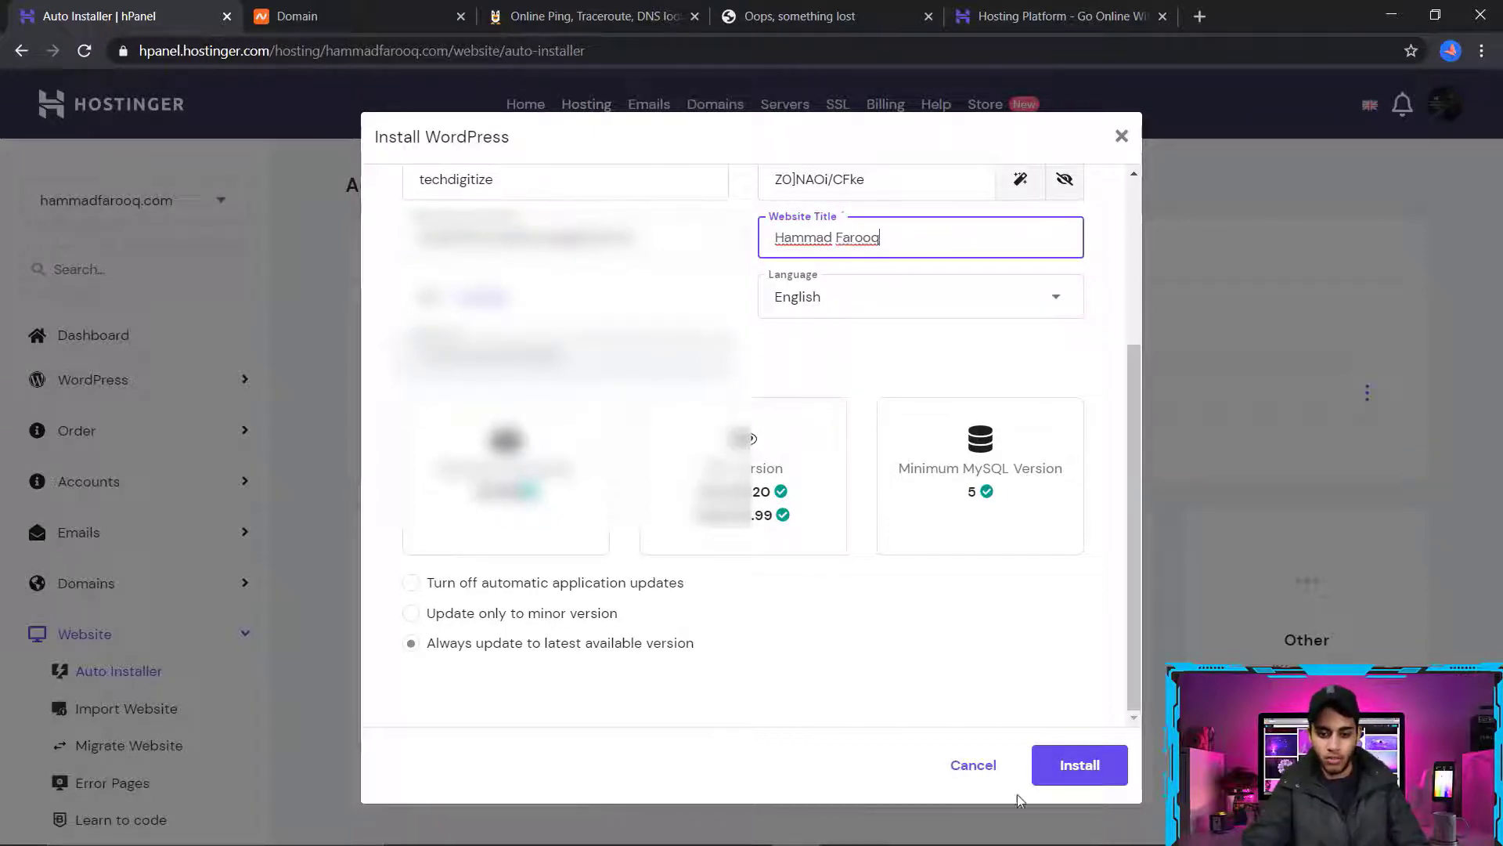
left_click(1068, 771)
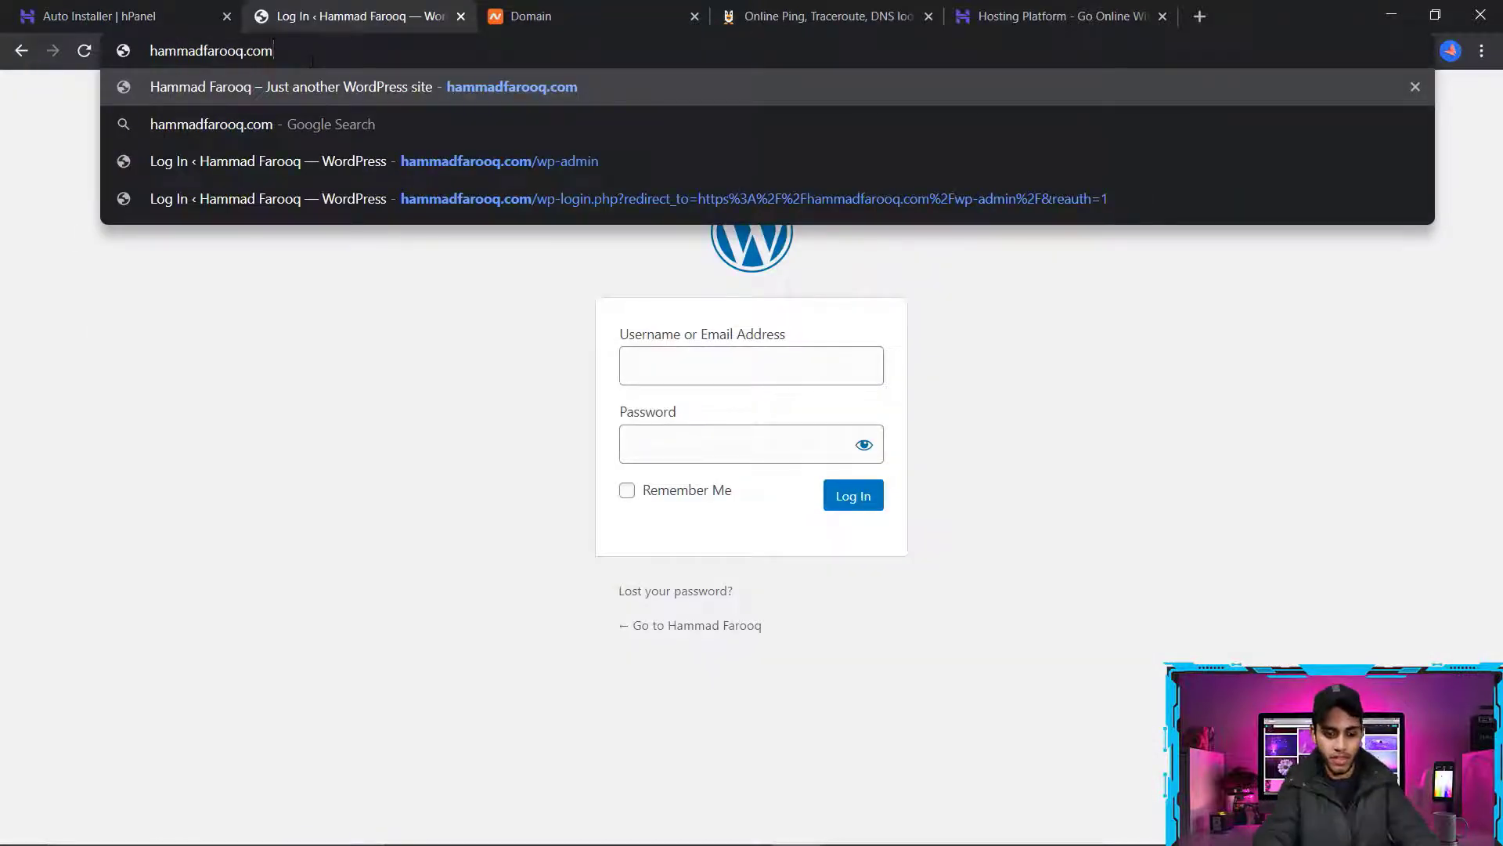
Open the WordPress login page by adding /wp-admin to the domain's address
type("/")
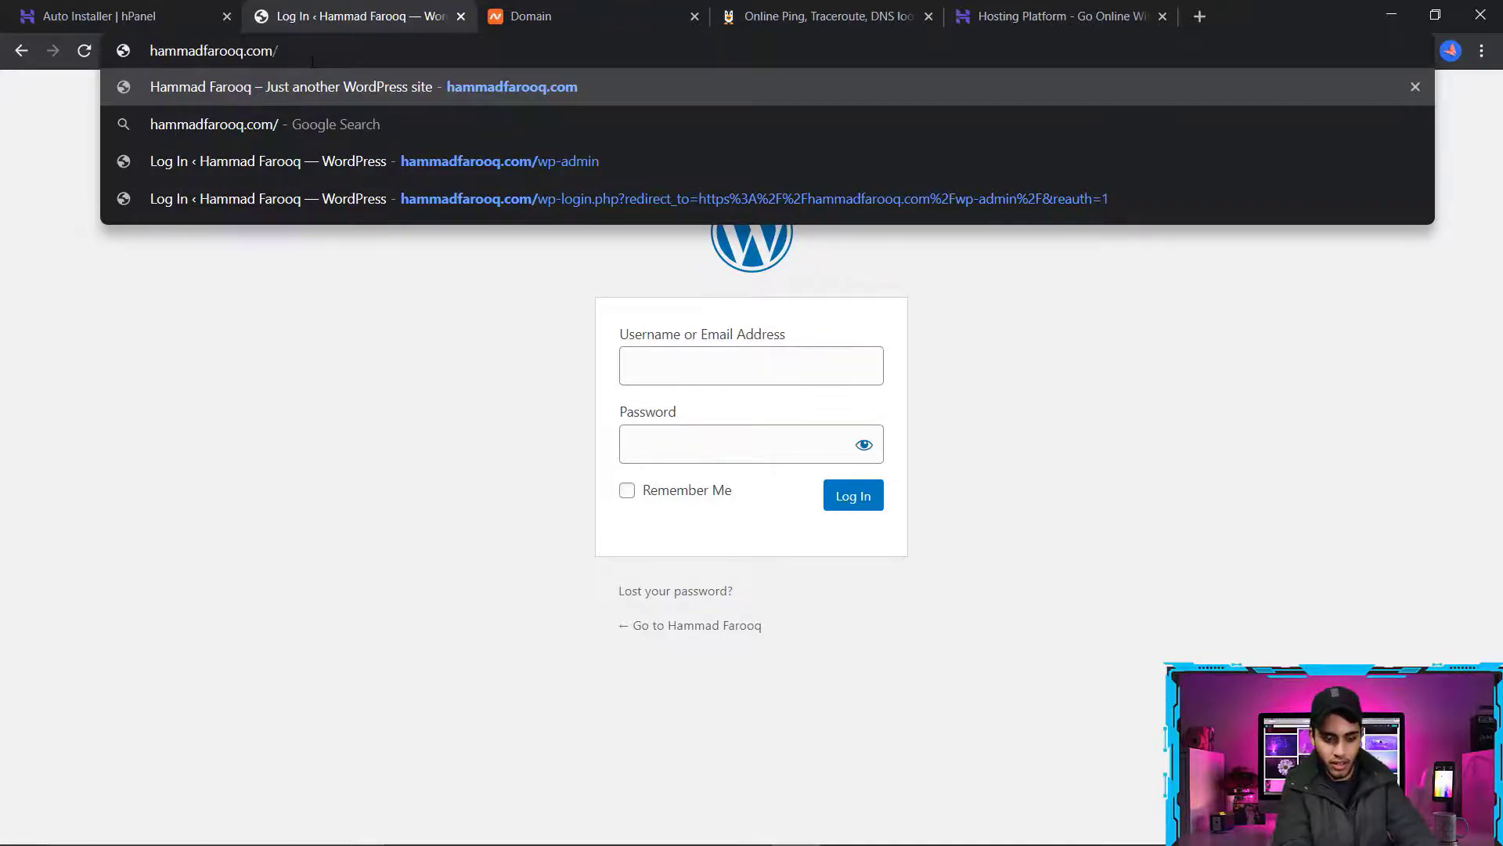
type("wp-admin")
key("Return")
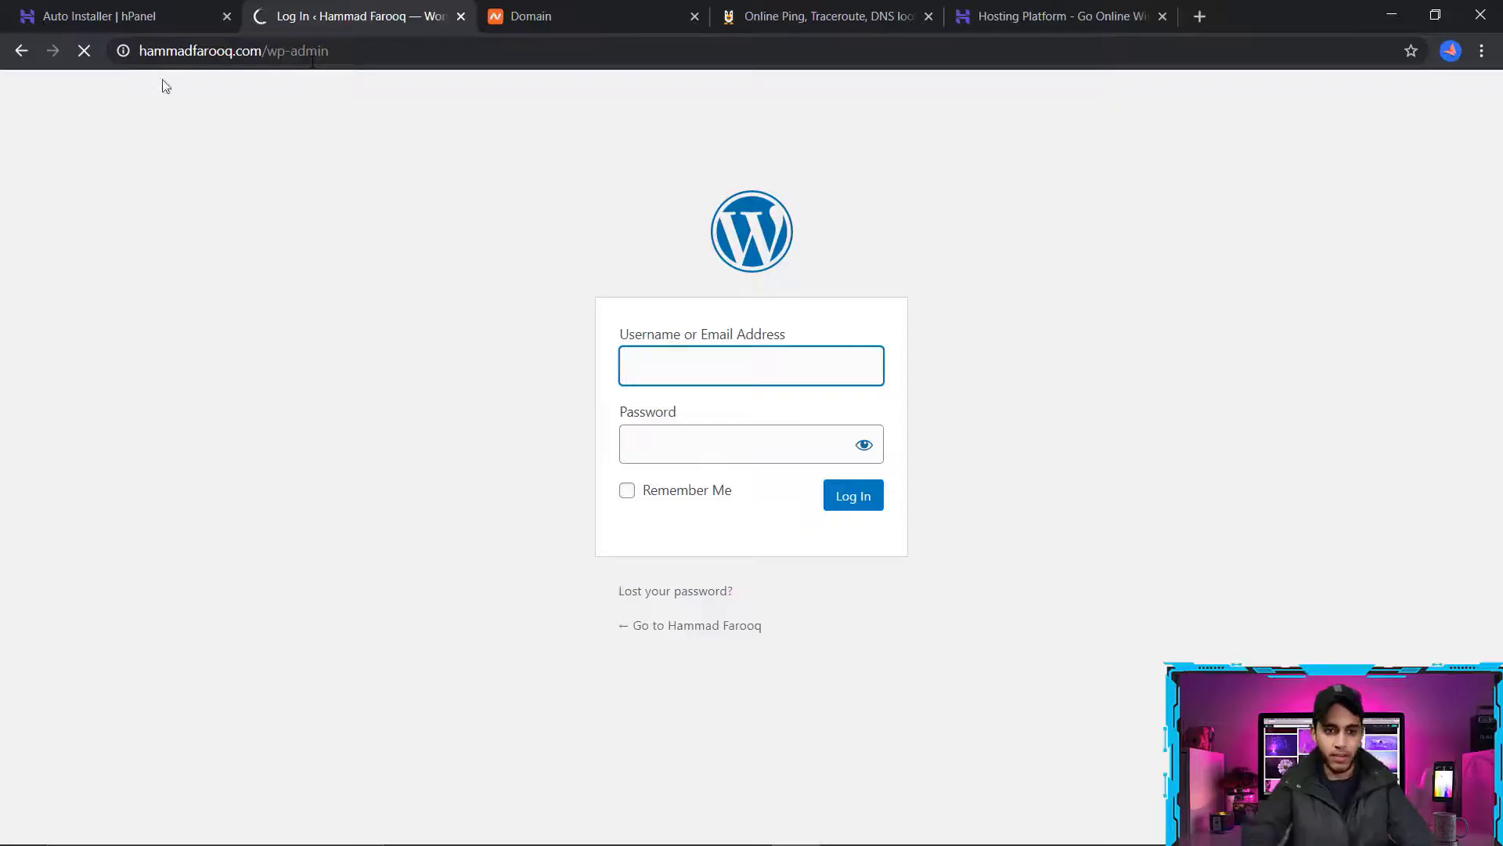
Log in to WordPress as techdigitize, using the administrator password copied from the Notepad document
key("Tab")
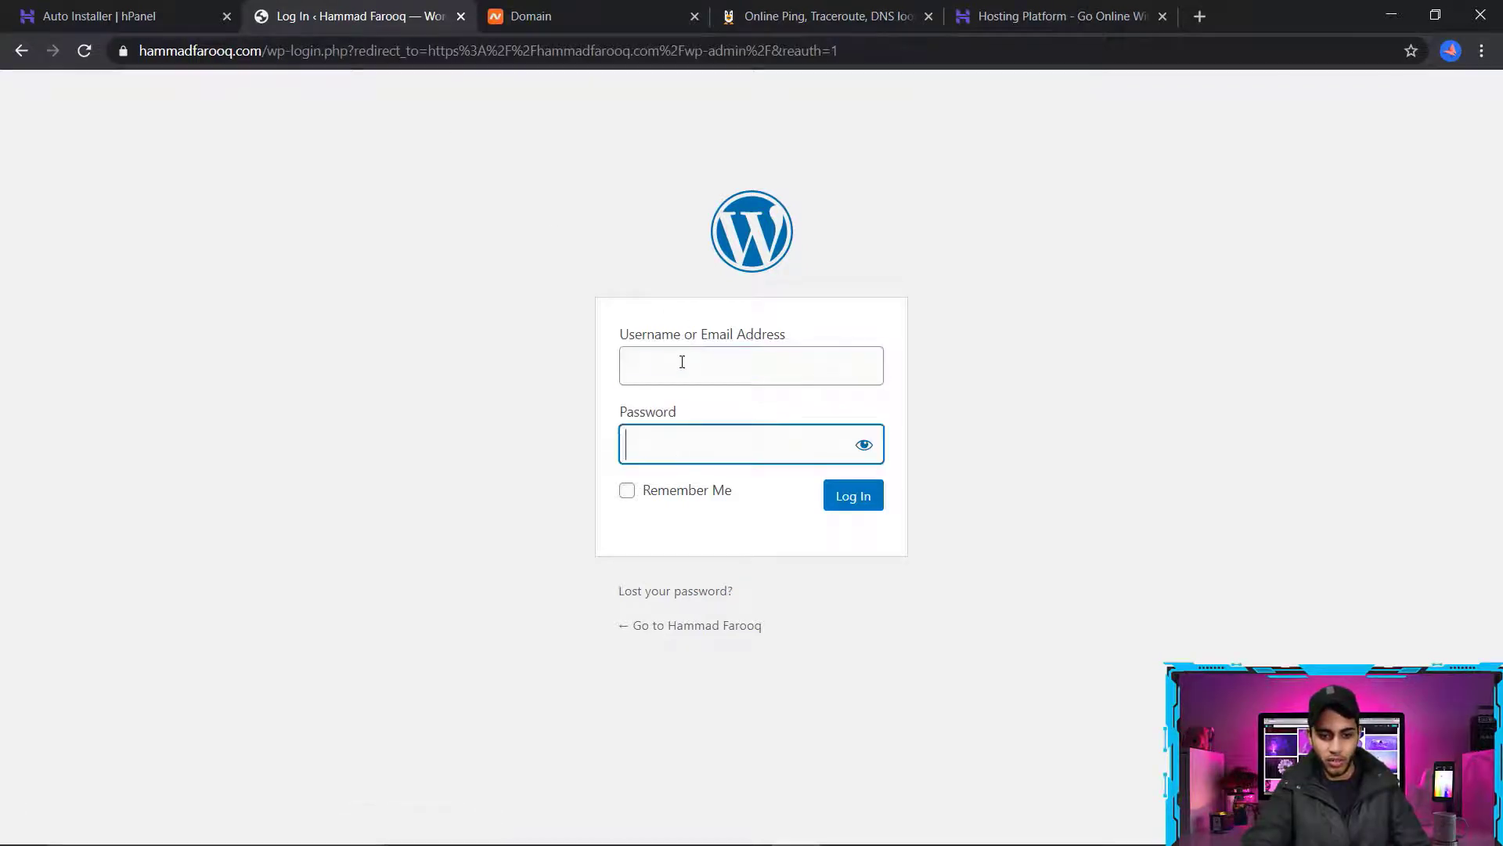
left_click(689, 369)
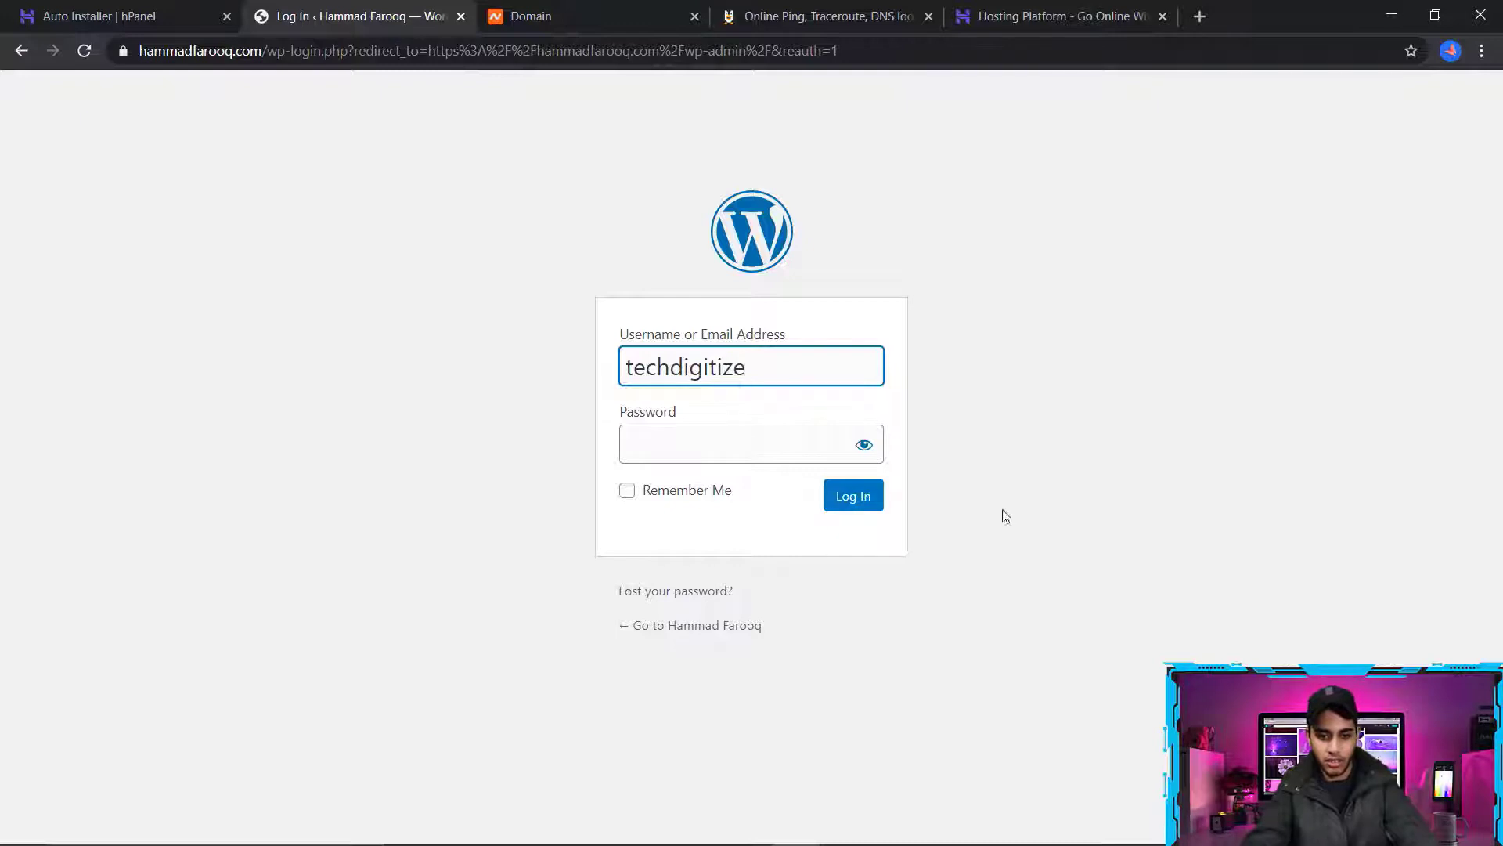
left_click(698, 838)
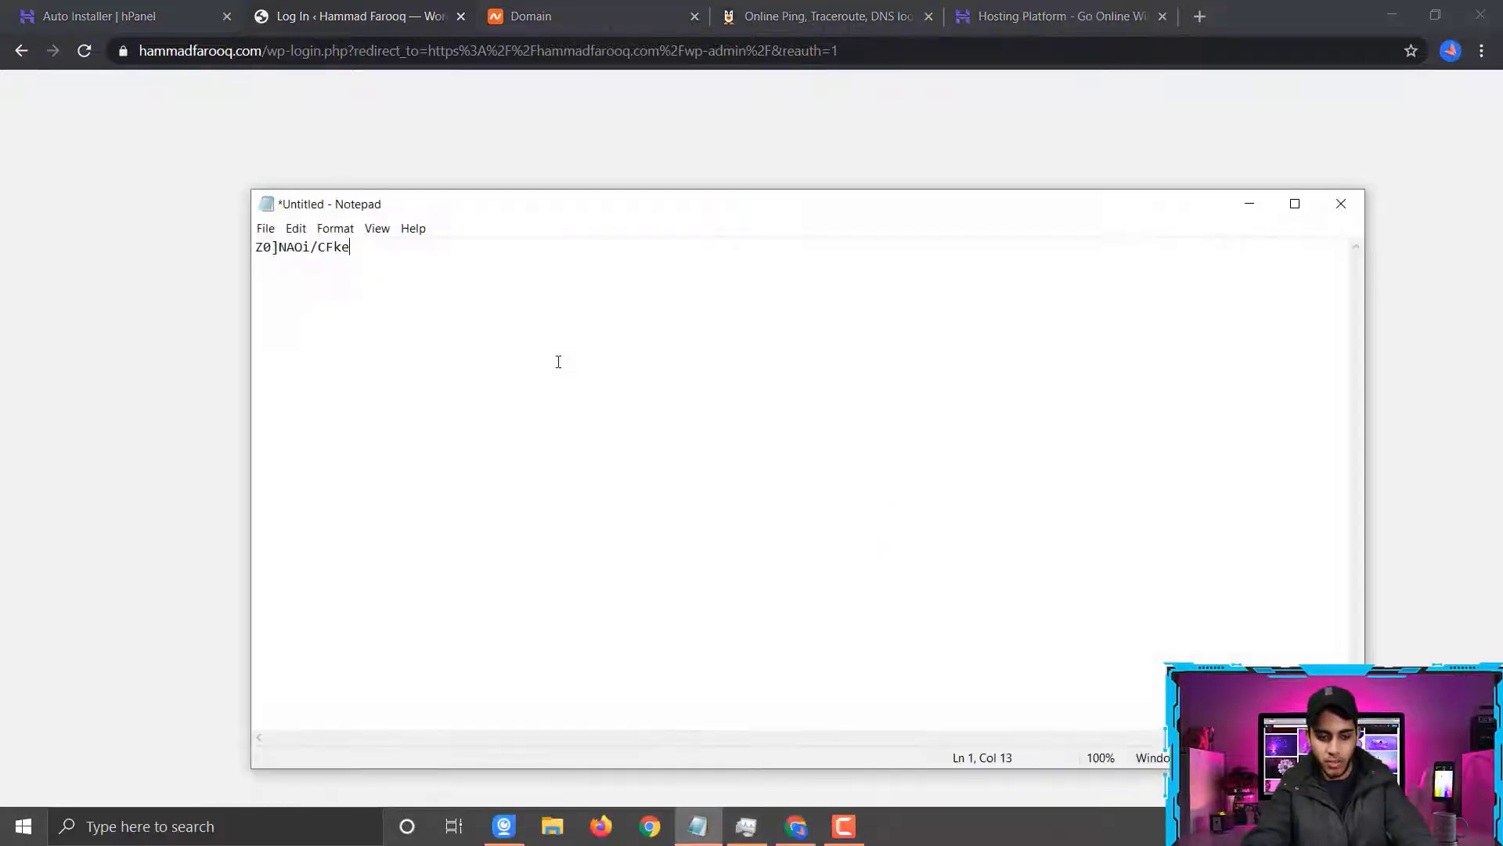
left_click_drag(350, 247, 256, 247)
right_click(327, 244)
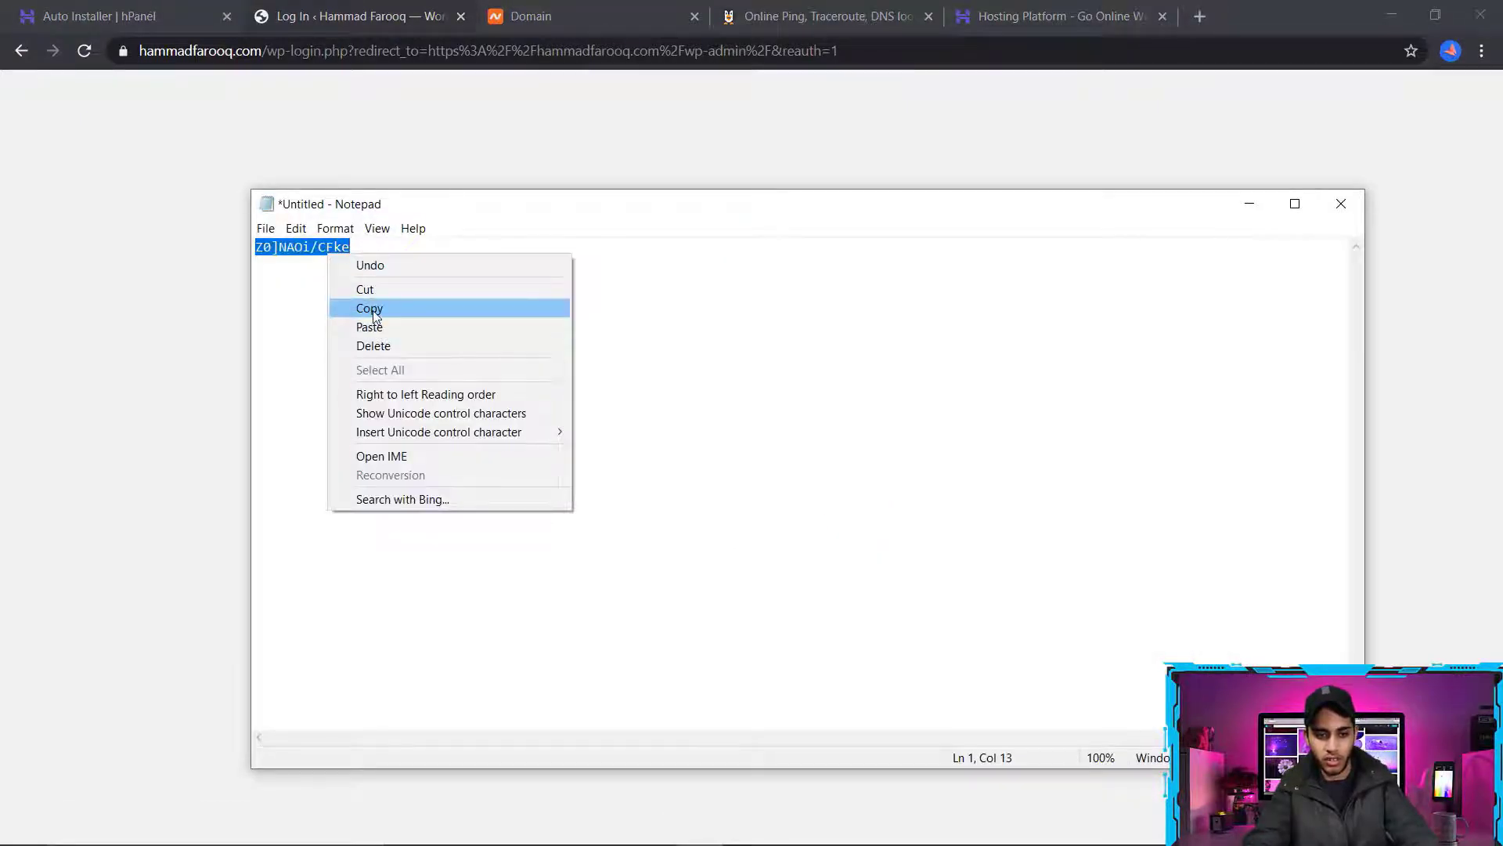
left_click(368, 306)
key("alt+Tab")
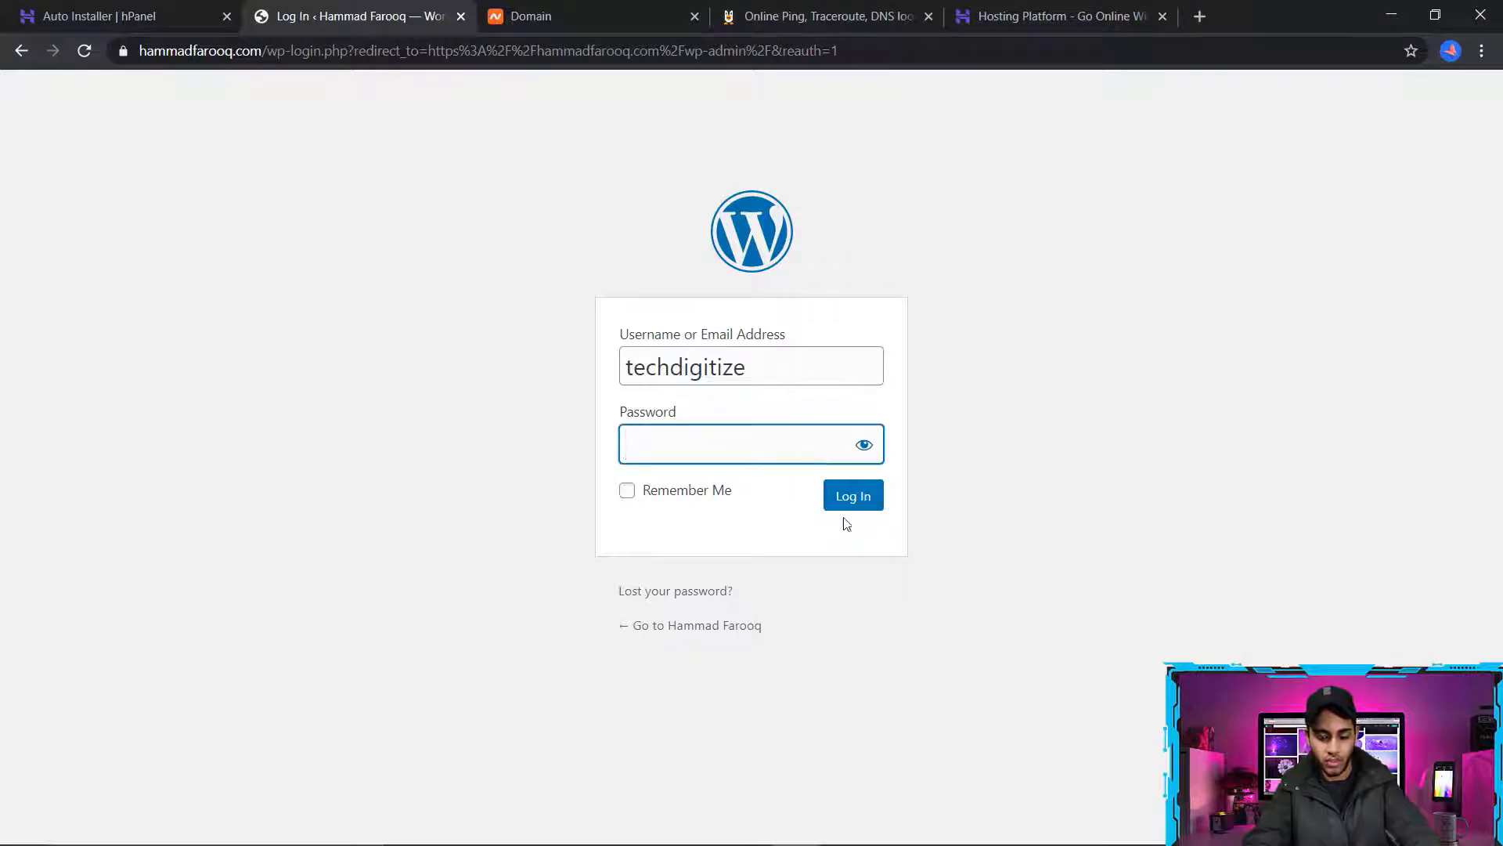
left_click(868, 501)
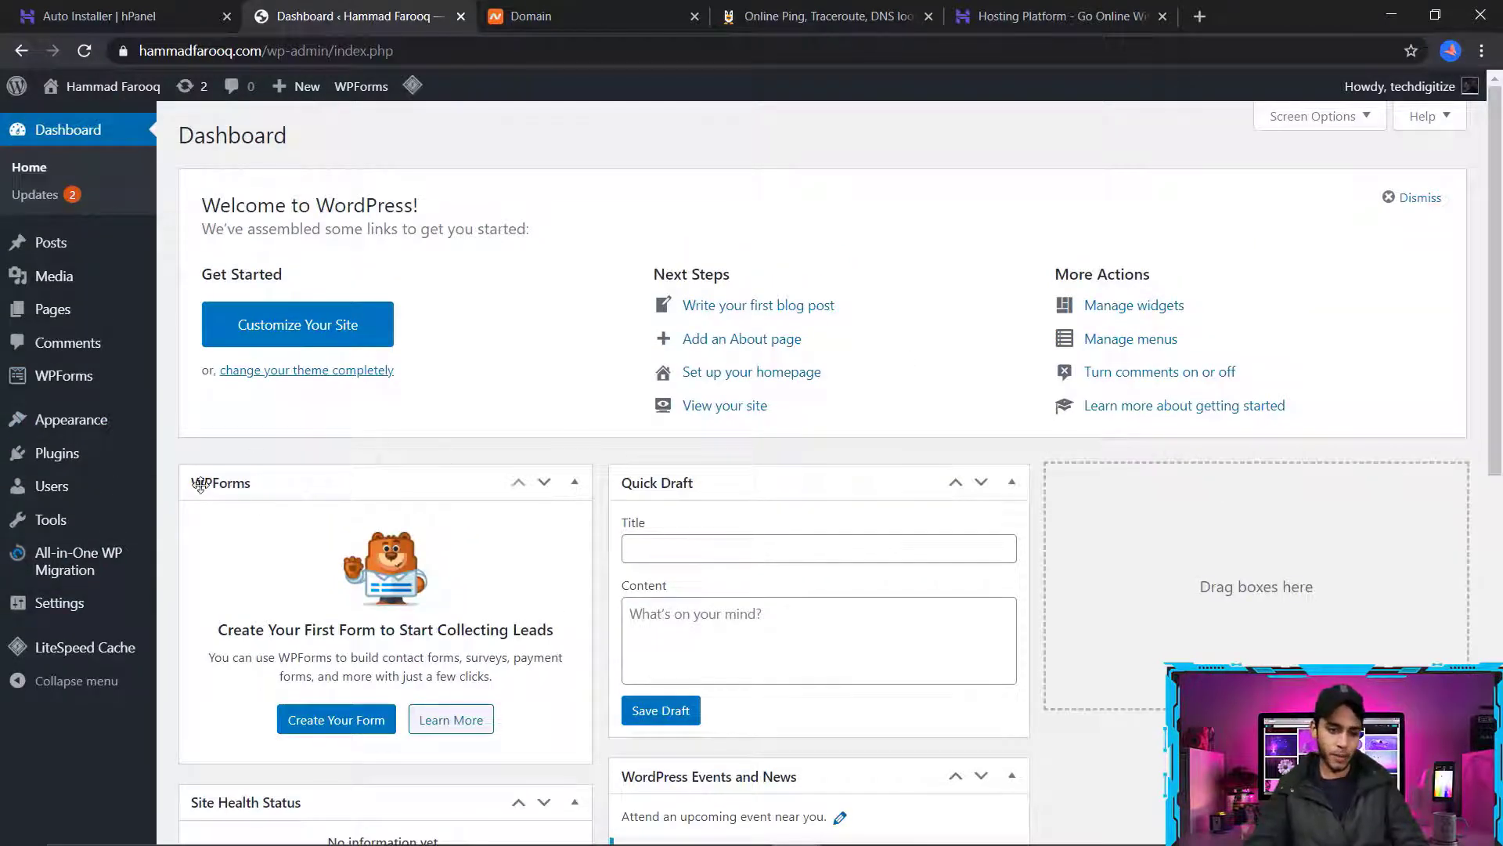
Go to adding a new theme in the WordPress appearance settings and search for neve
mouse_move(86, 421)
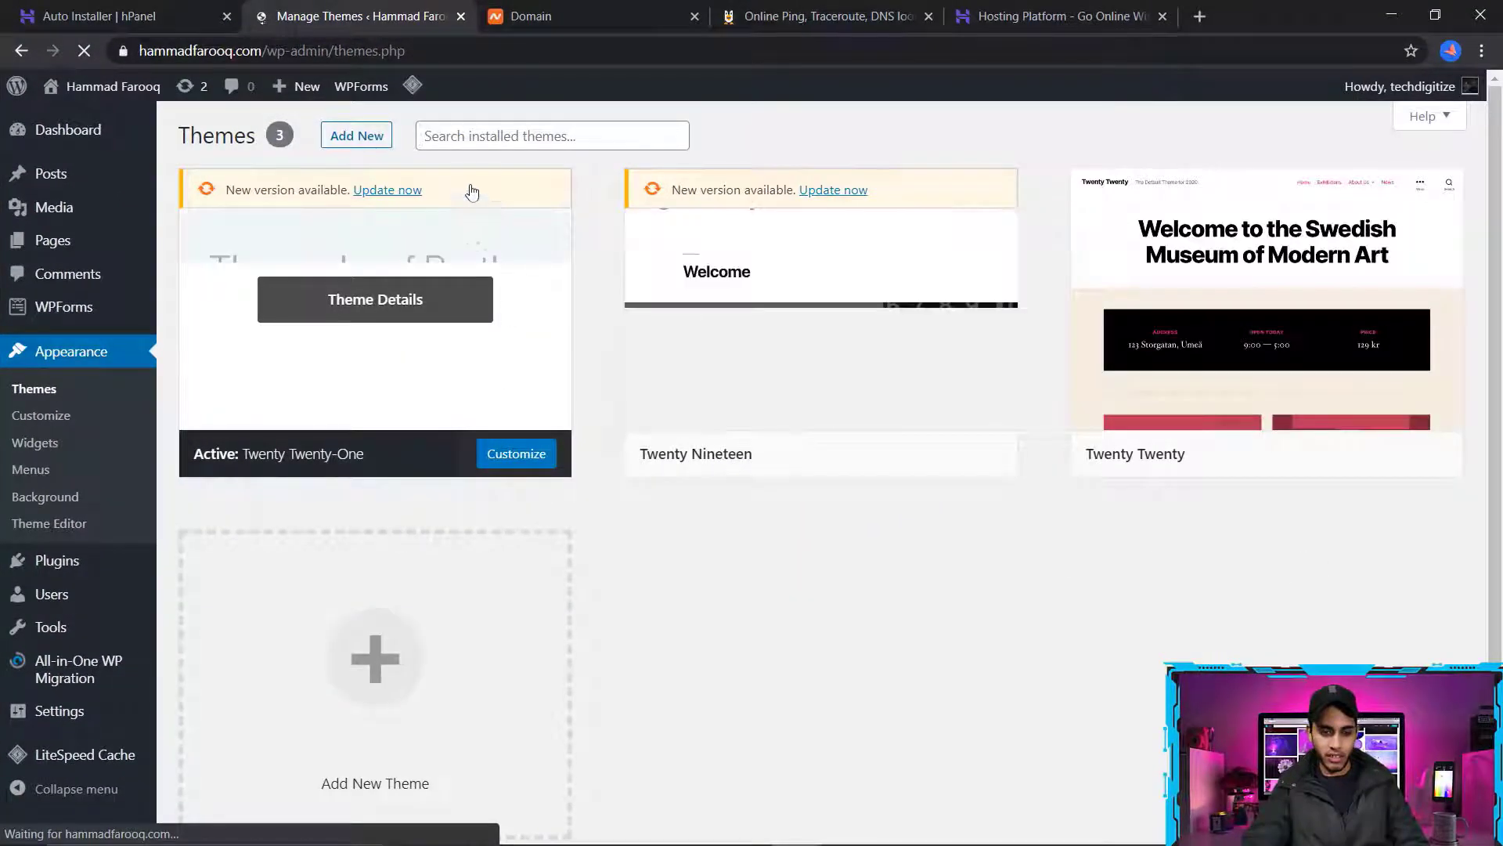
left_click(359, 138)
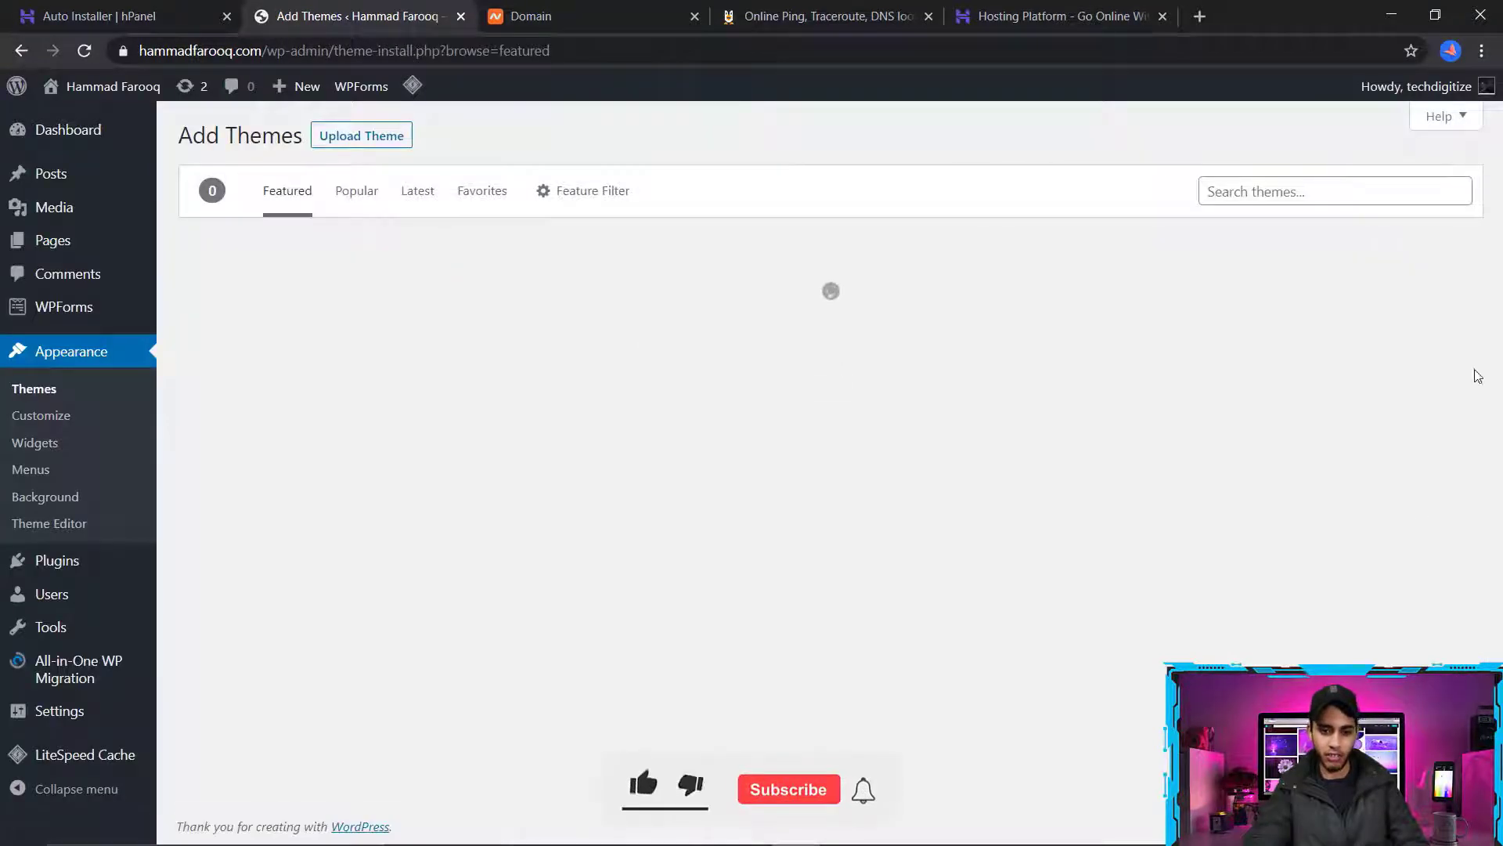
left_click(1383, 206)
type("neve")
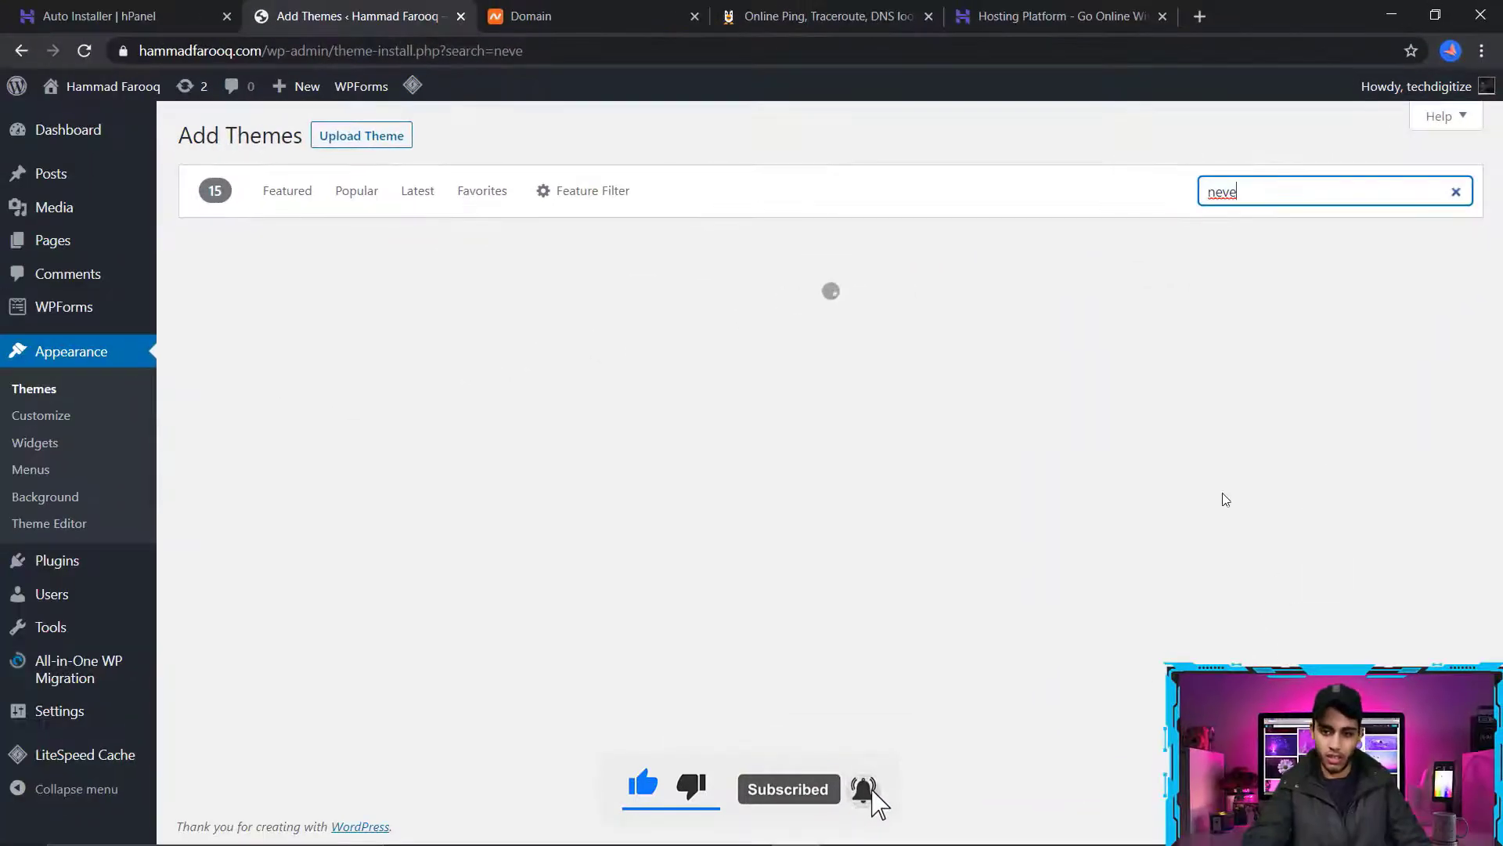
Install the Neve theme and activate it on the site
mouse_move(430, 409)
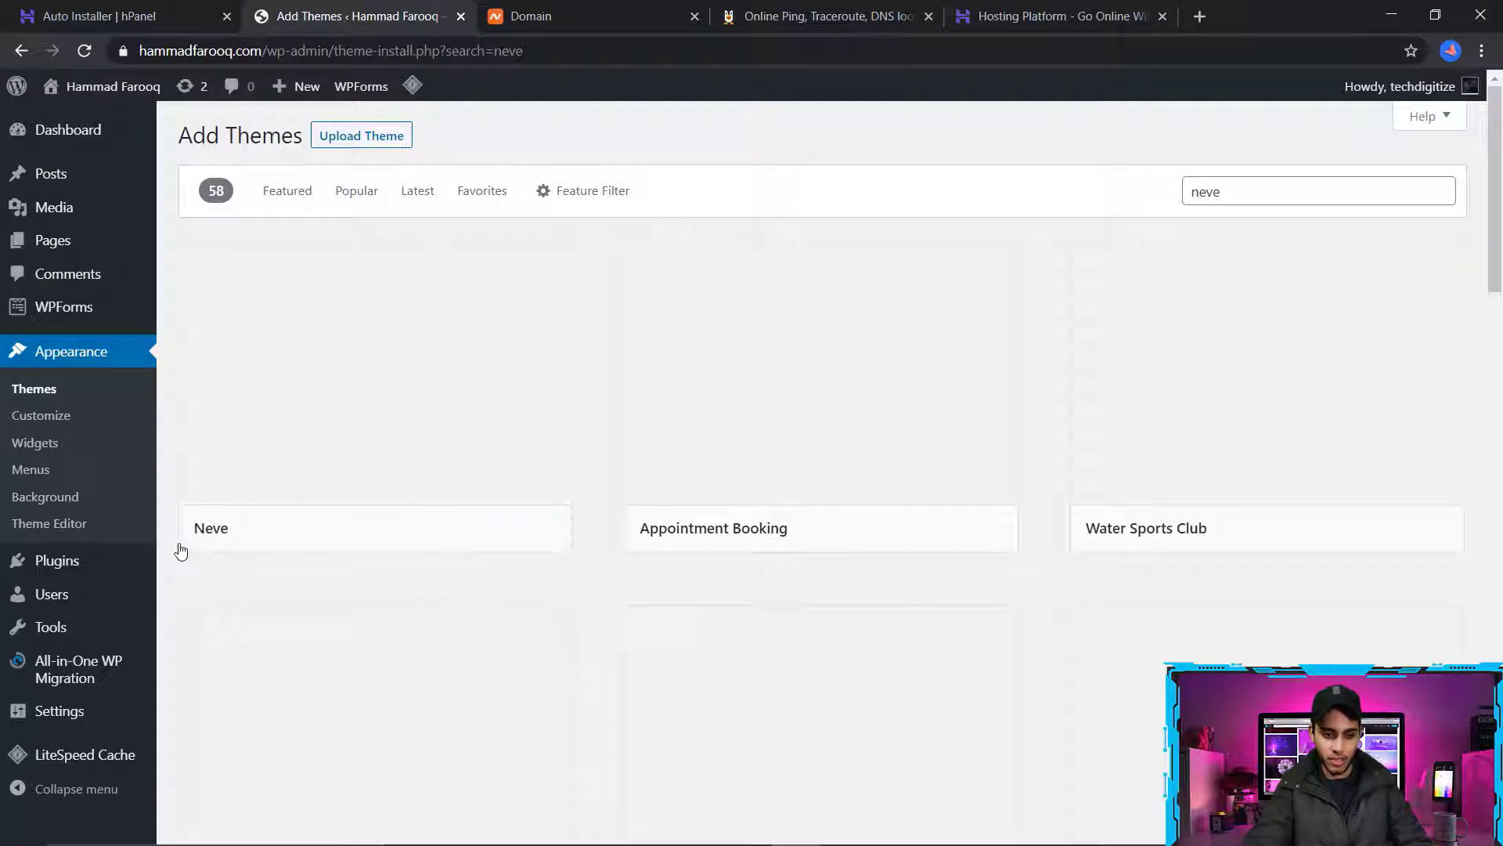
left_click_drag(192, 535, 249, 547)
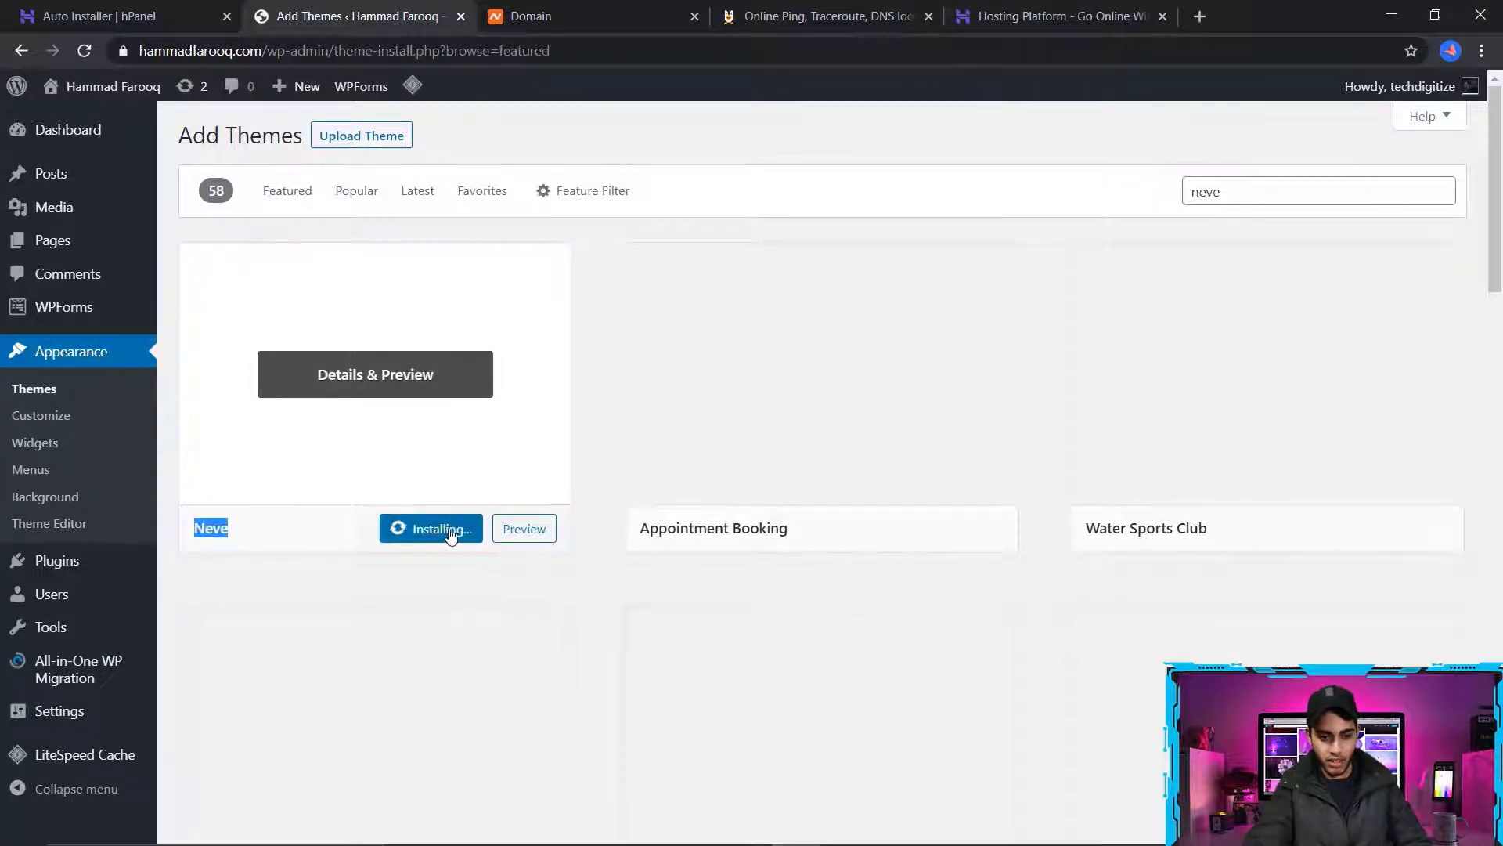
left_click(732, 234)
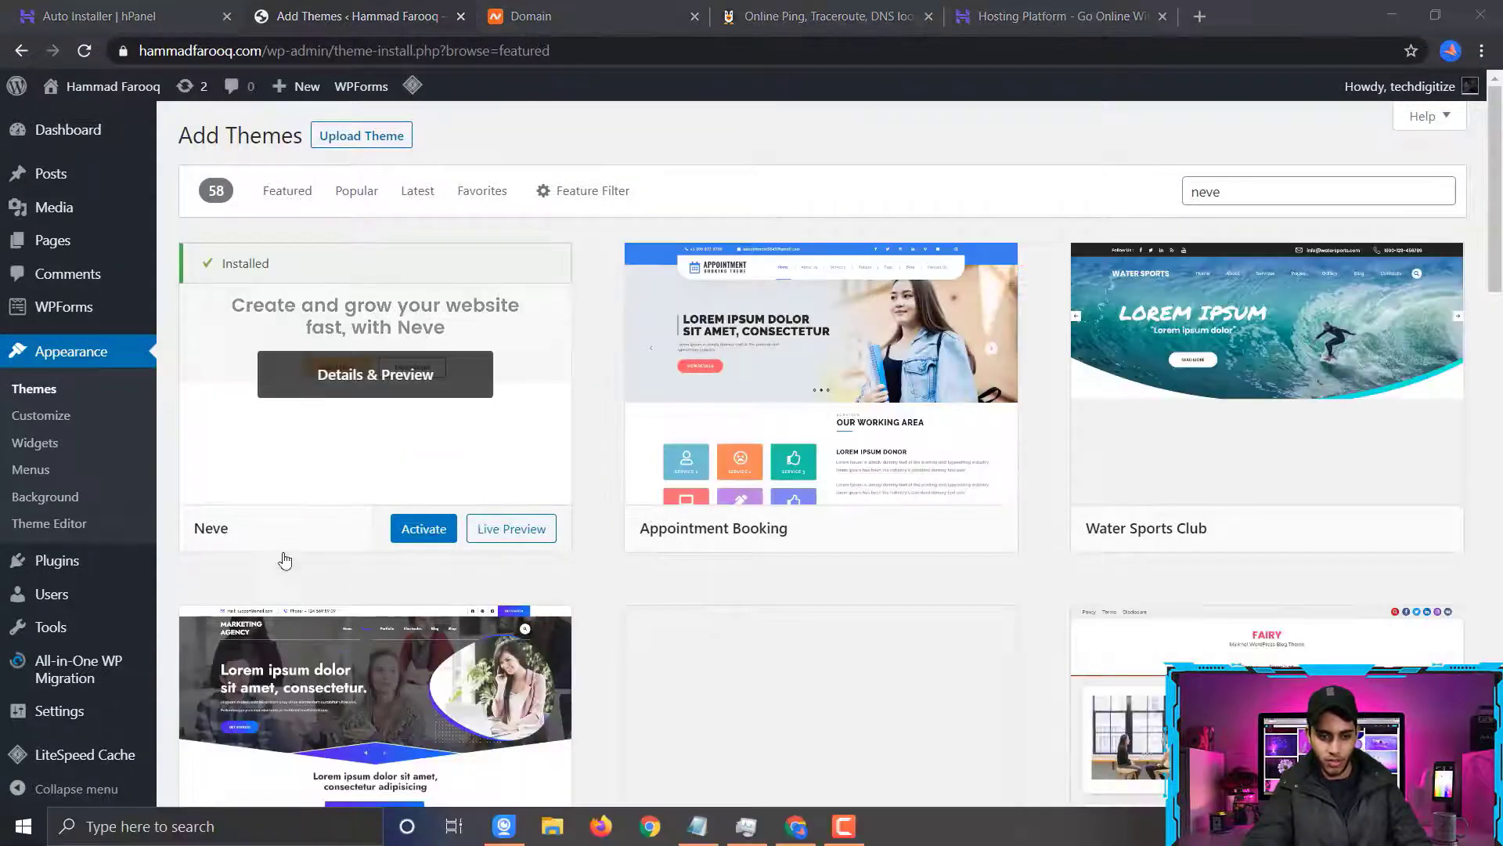
left_click(435, 540)
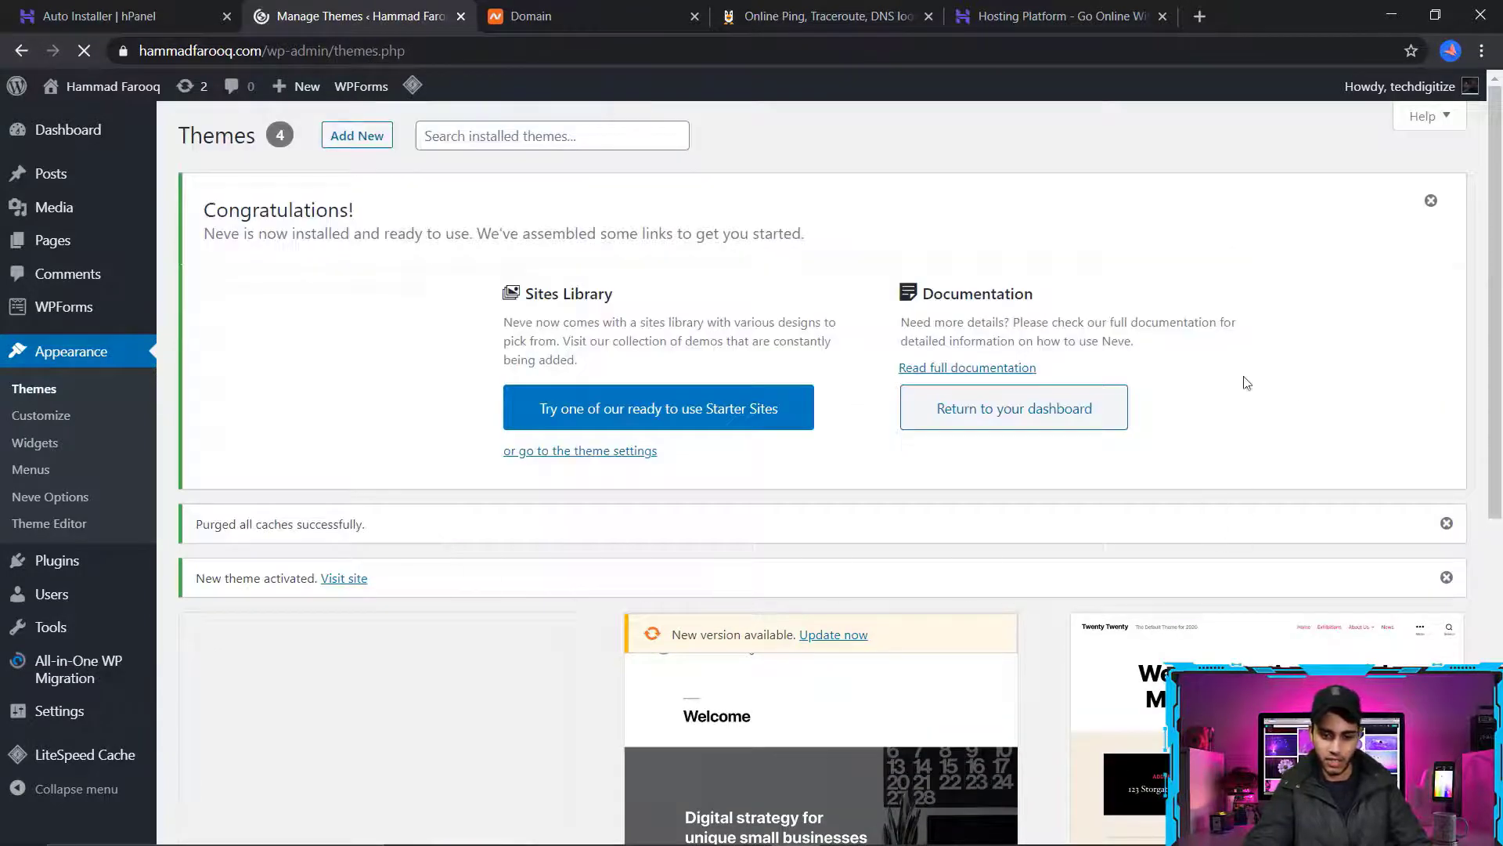
Open Neve's ready-to-use starter sites, installing and activating the required Cloud Templates & Patterns Collection plugin
left_click_drag(202, 205, 820, 256)
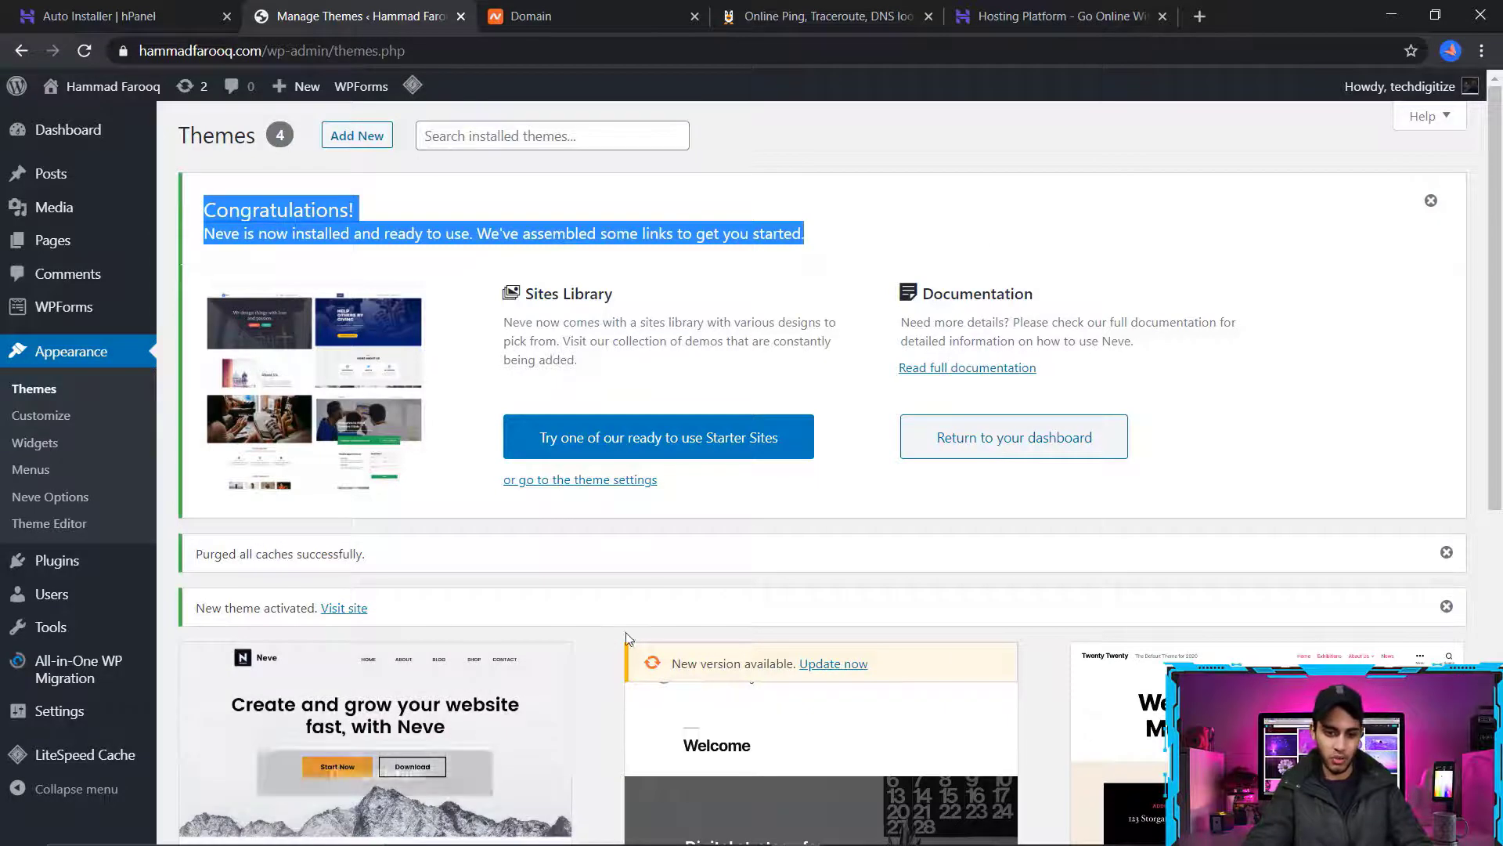
left_click(693, 453)
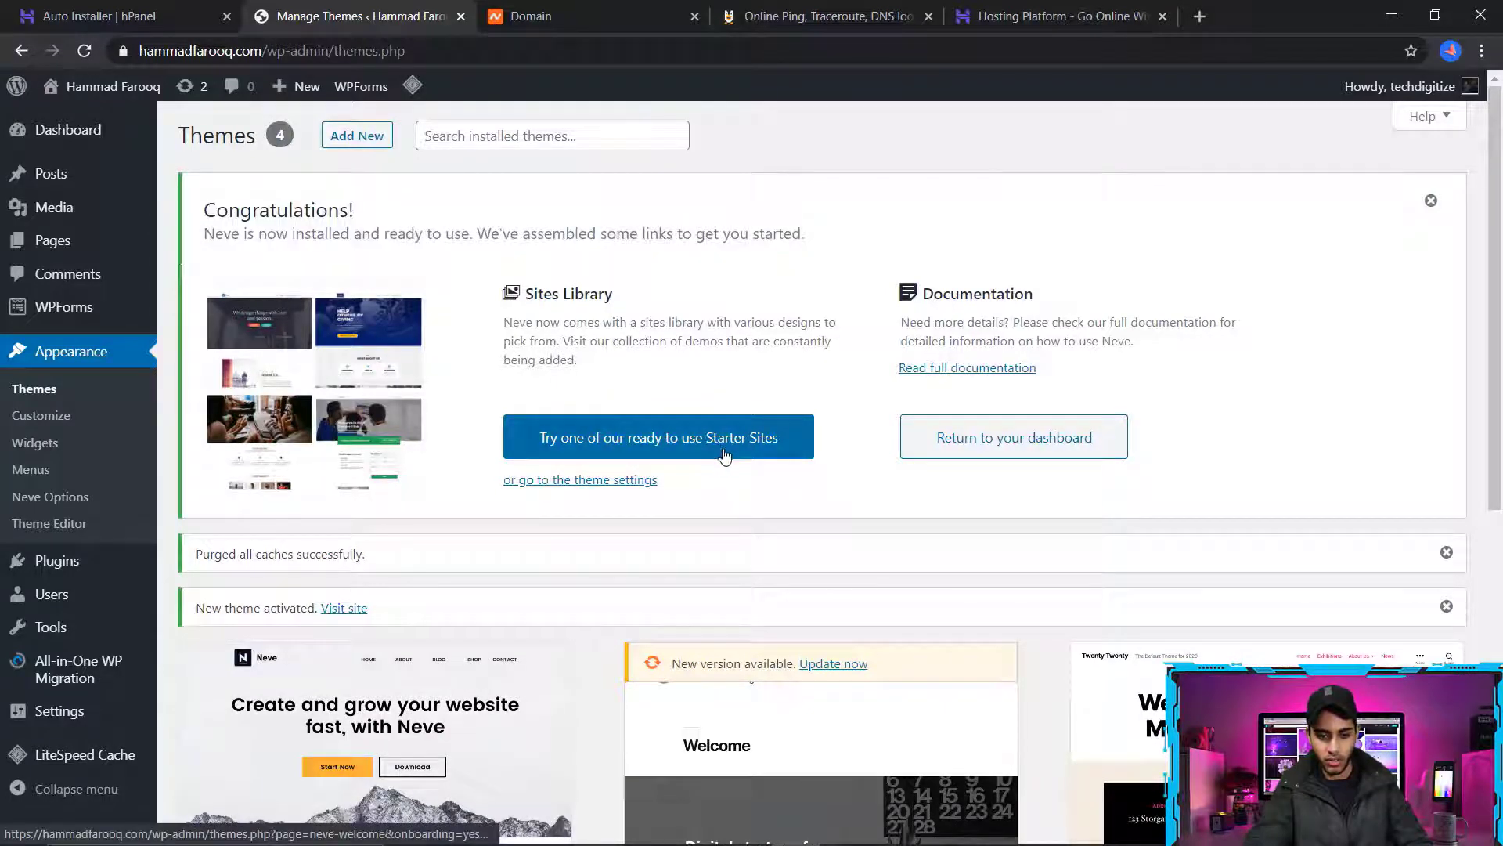
left_click(724, 455)
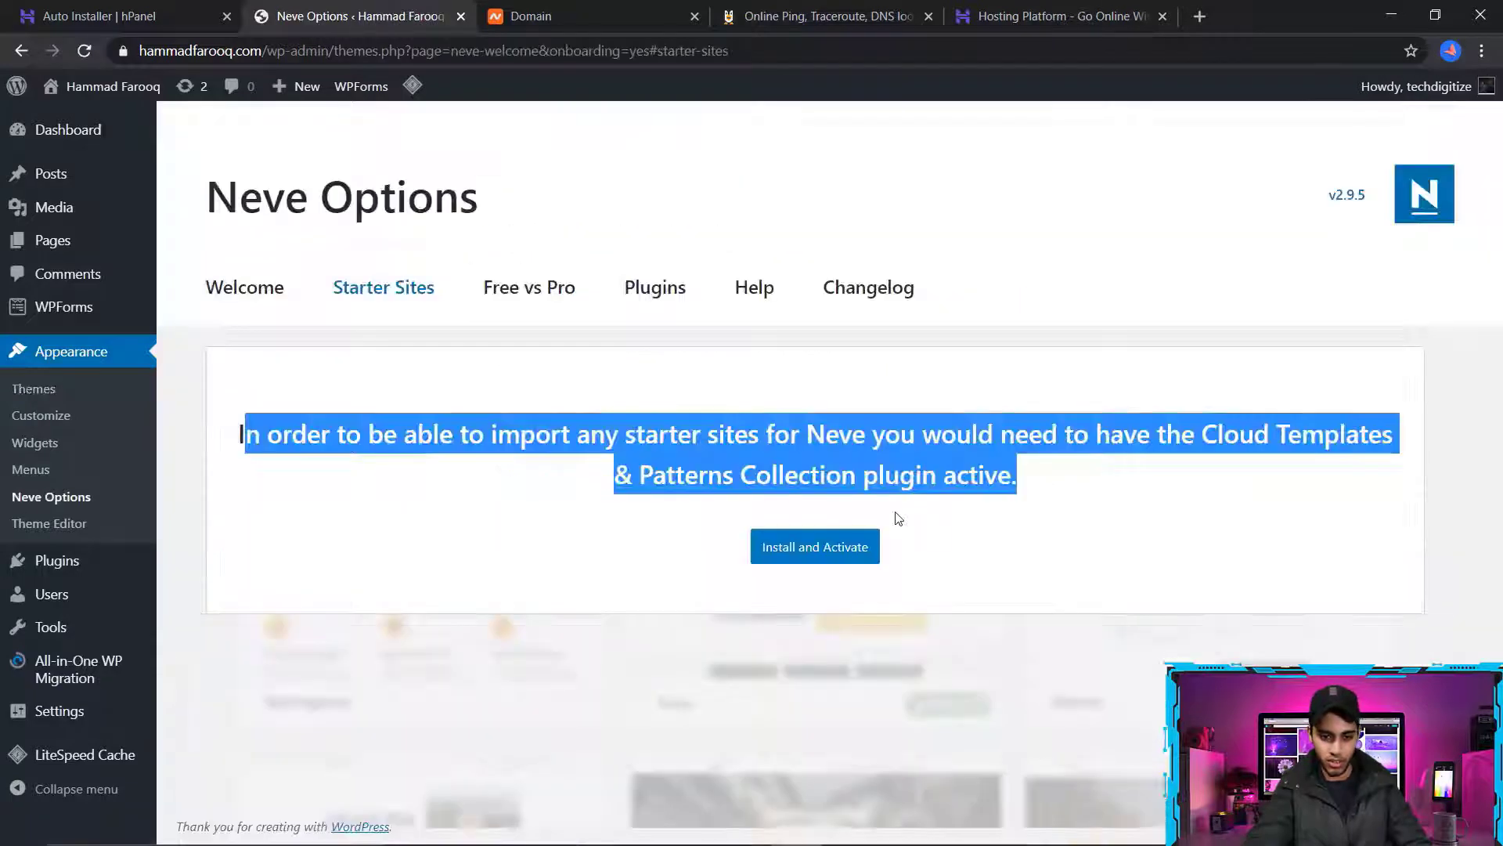
left_click(815, 546)
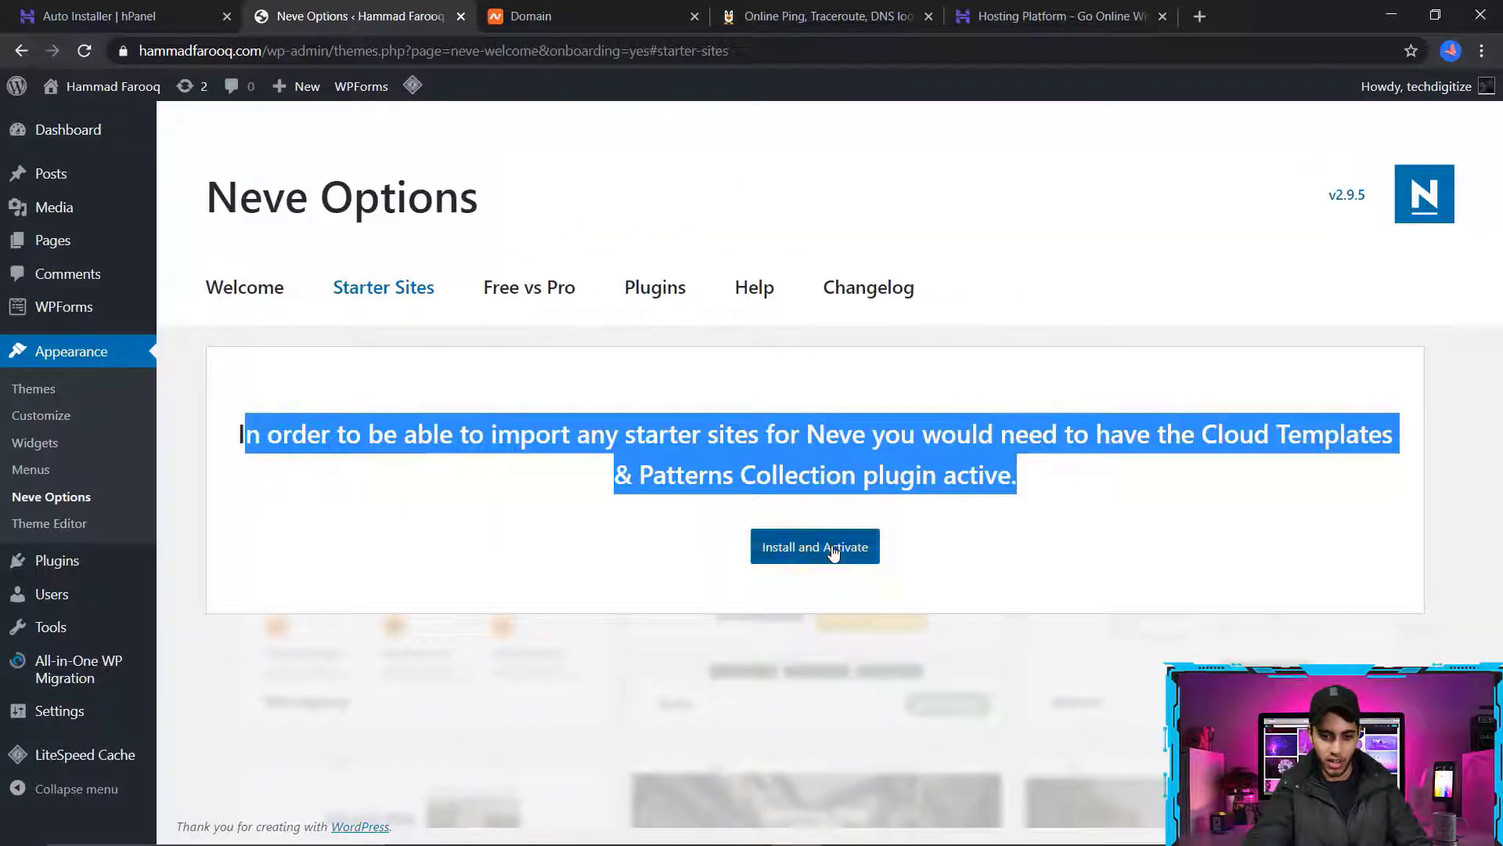
left_click(769, 562)
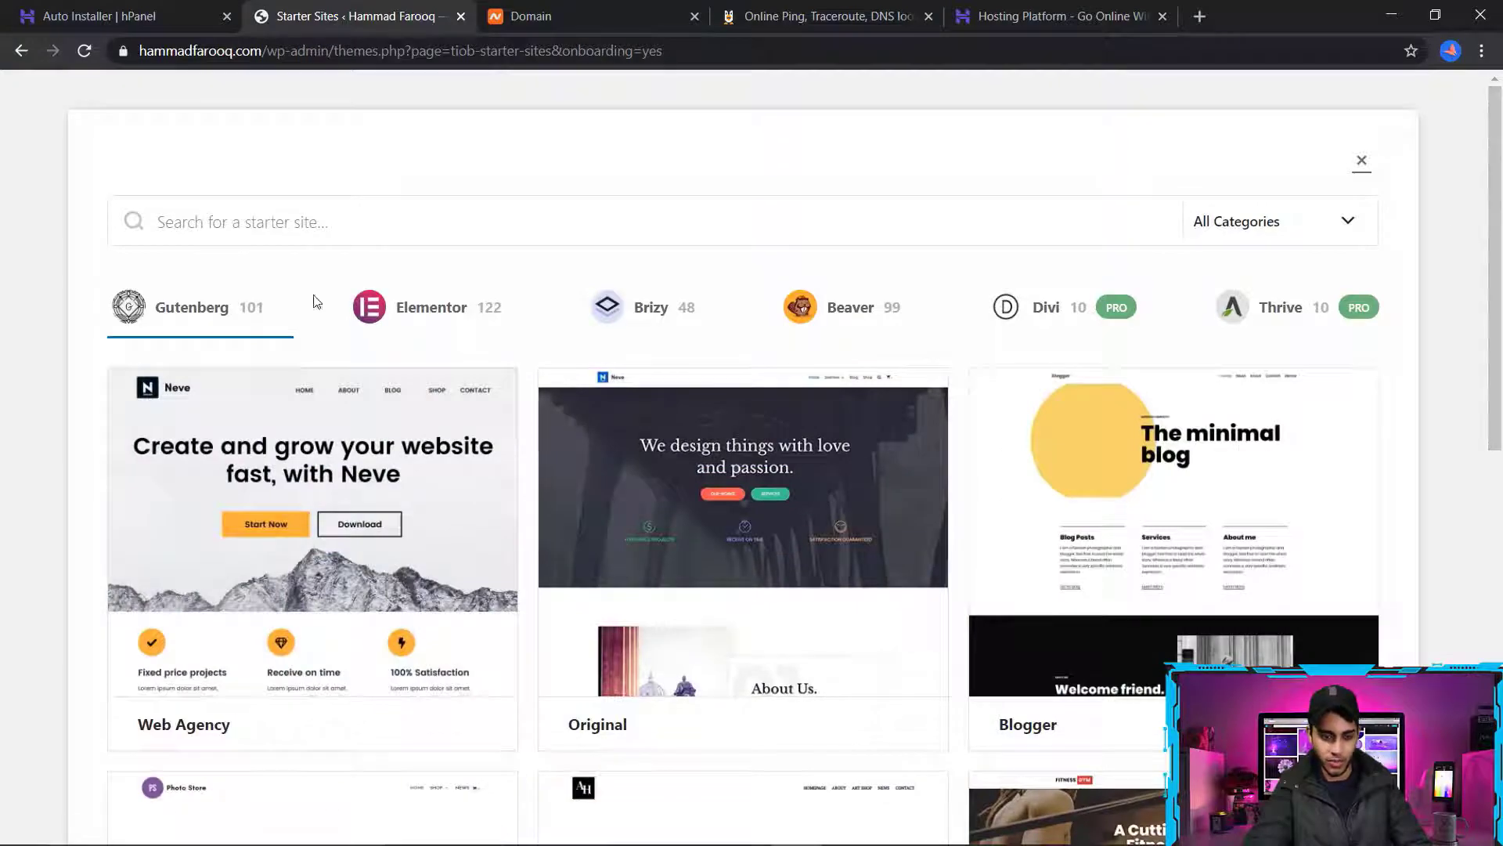
Browse the Gutenberg designs in the Neve starter site library
scroll(1496, 501, "down", 10)
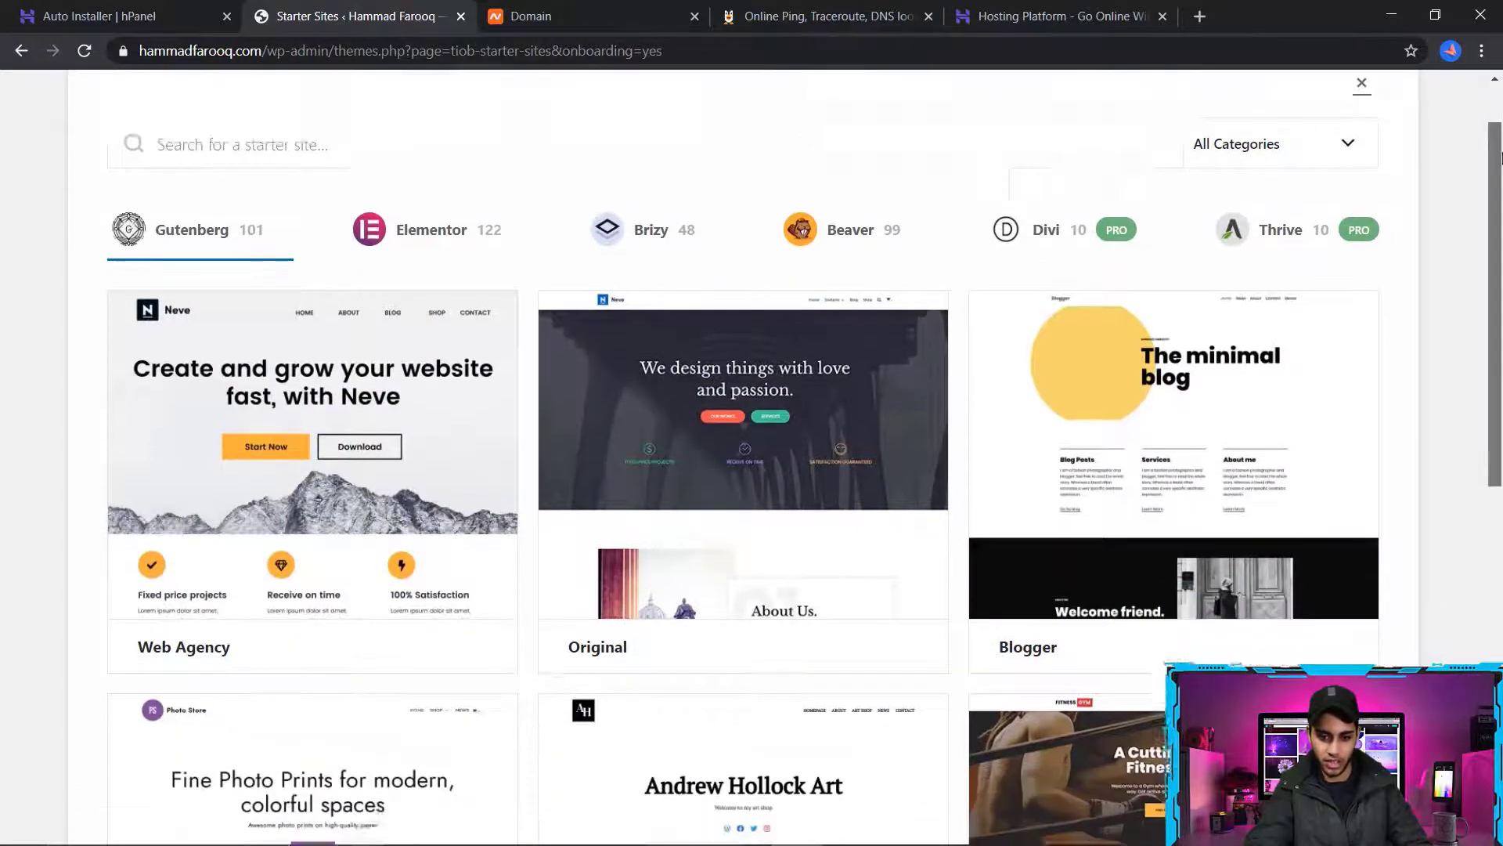
scroll(1500, 502, "down", 5)
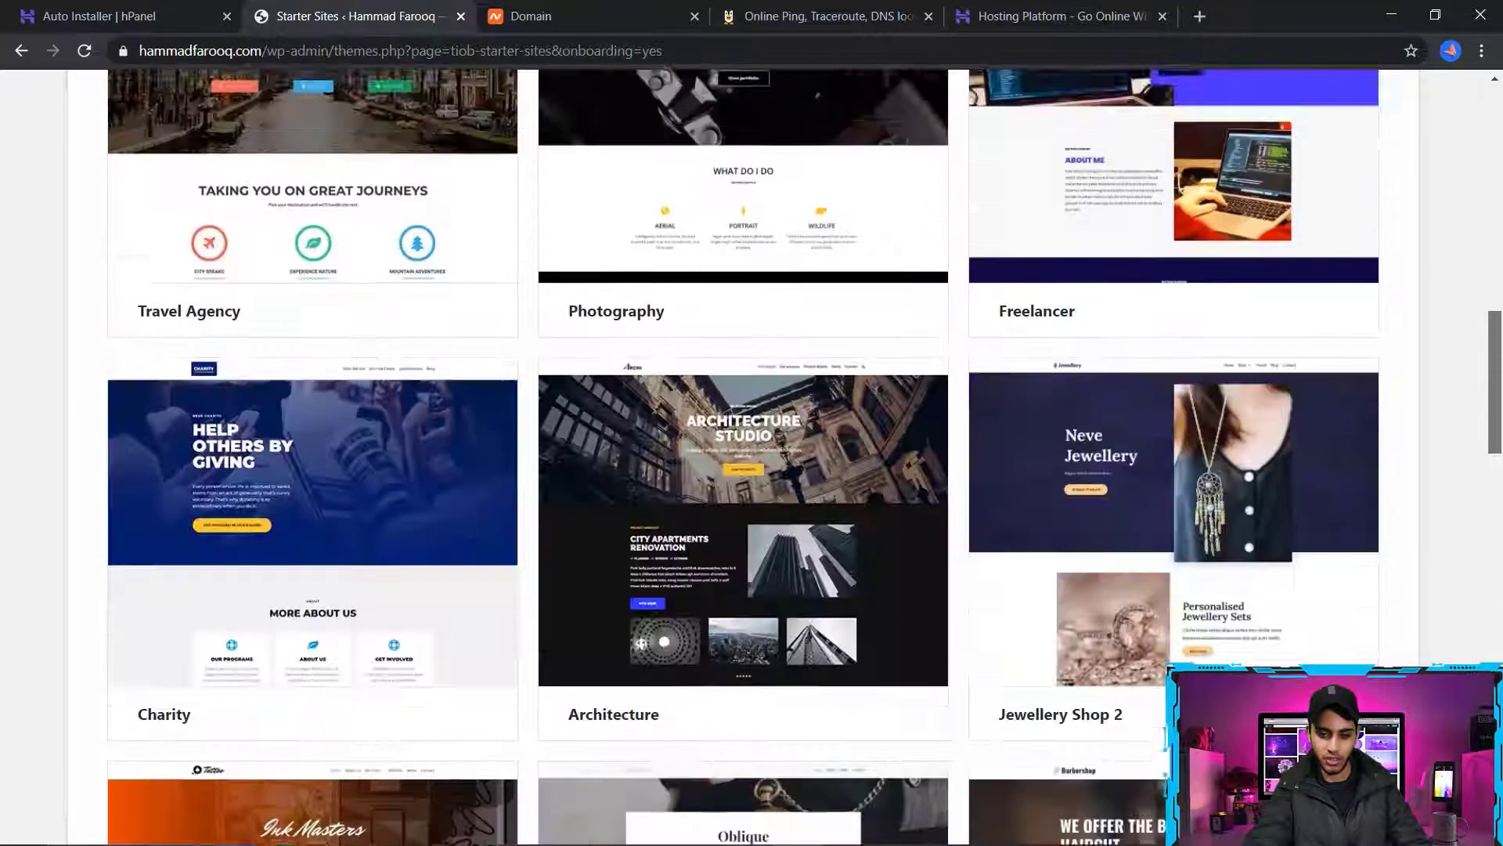
scroll(1501, 588, "up", 7)
scroll(1498, 401, "up", 9)
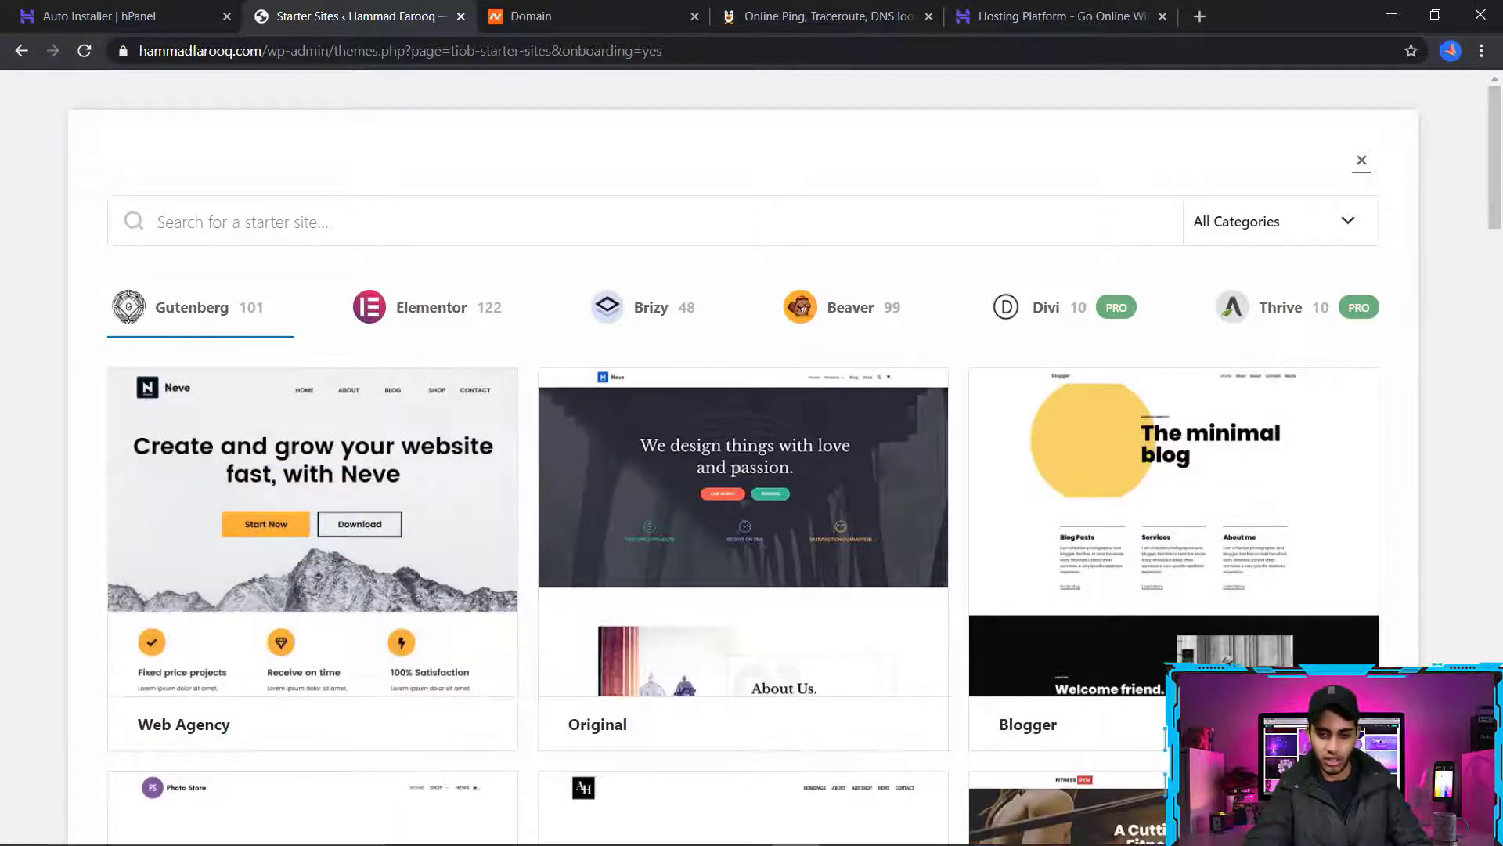
Import the entire Freelancer starter site with content, customizer settings and widgets enabled
scroll(1482, 354, "down", 12)
scroll(1482, 354, "up", 4)
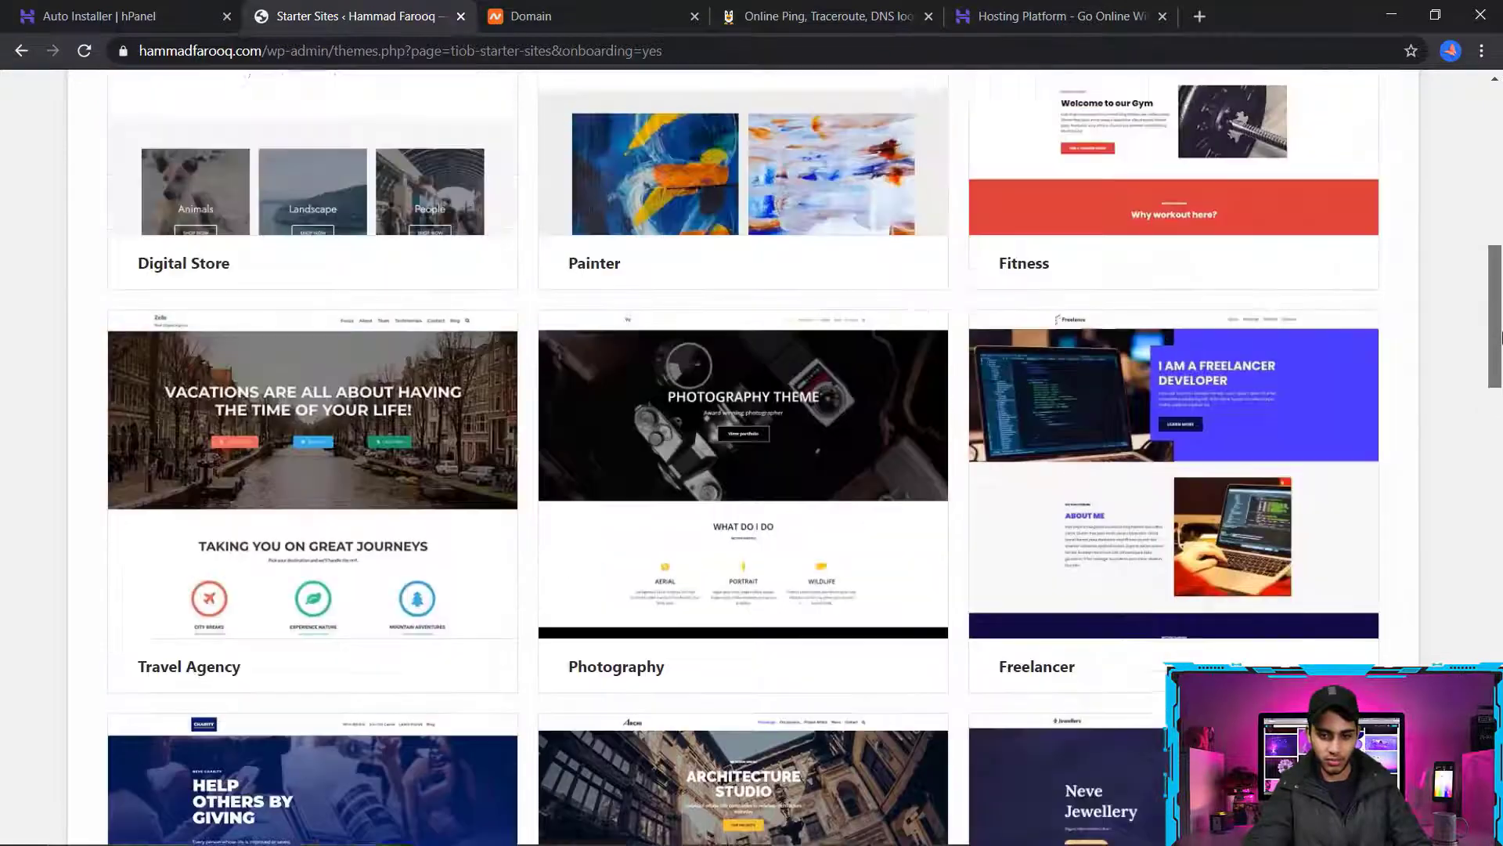
mouse_move(1132, 424)
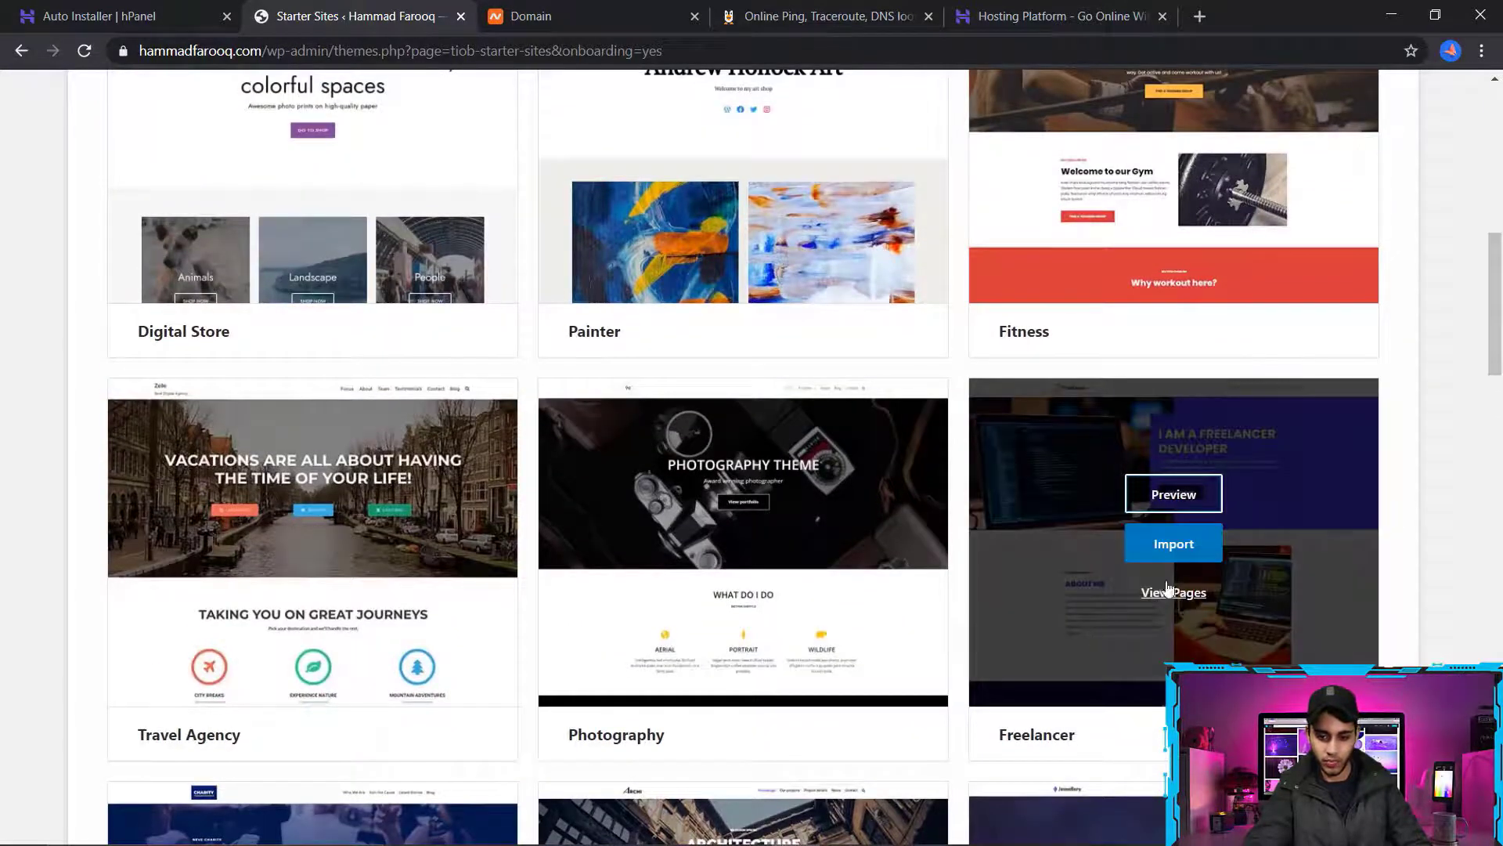
left_click(1175, 553)
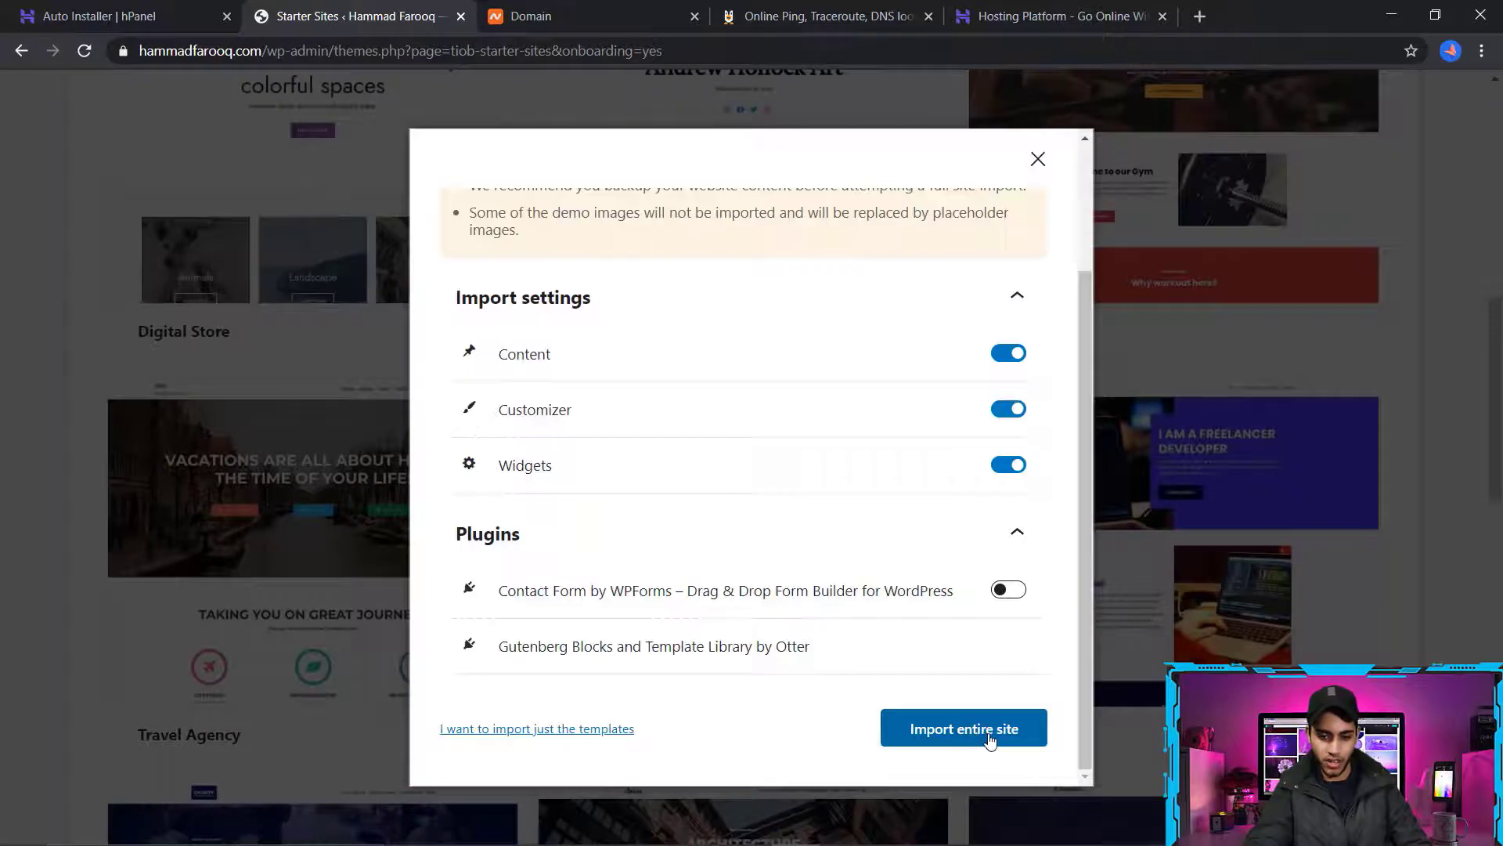
left_click(993, 741)
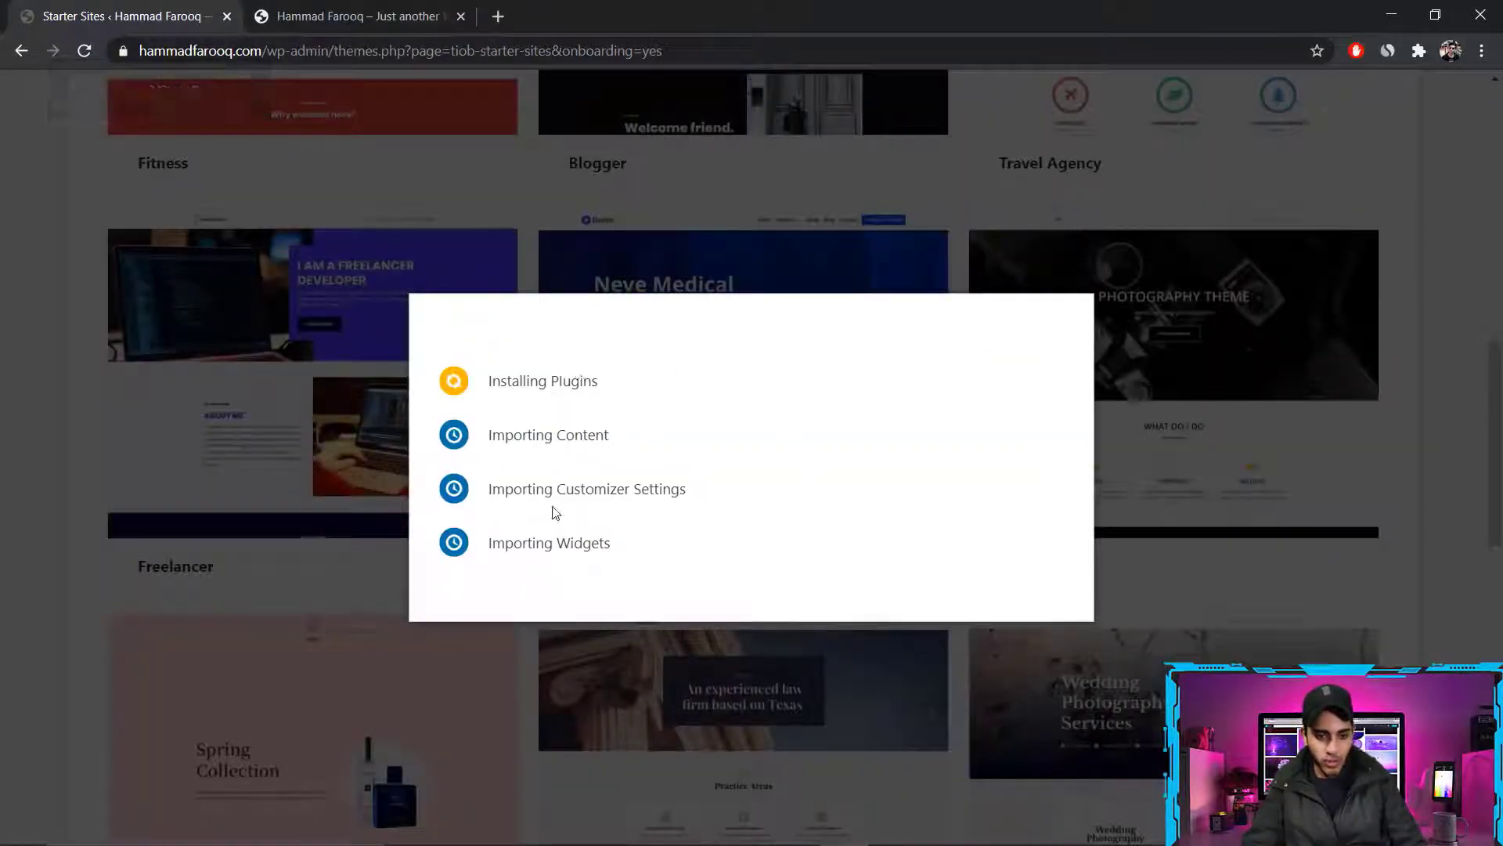
Check the site's default front page in the other browser tab and return to the starter site import
left_click(400, 8)
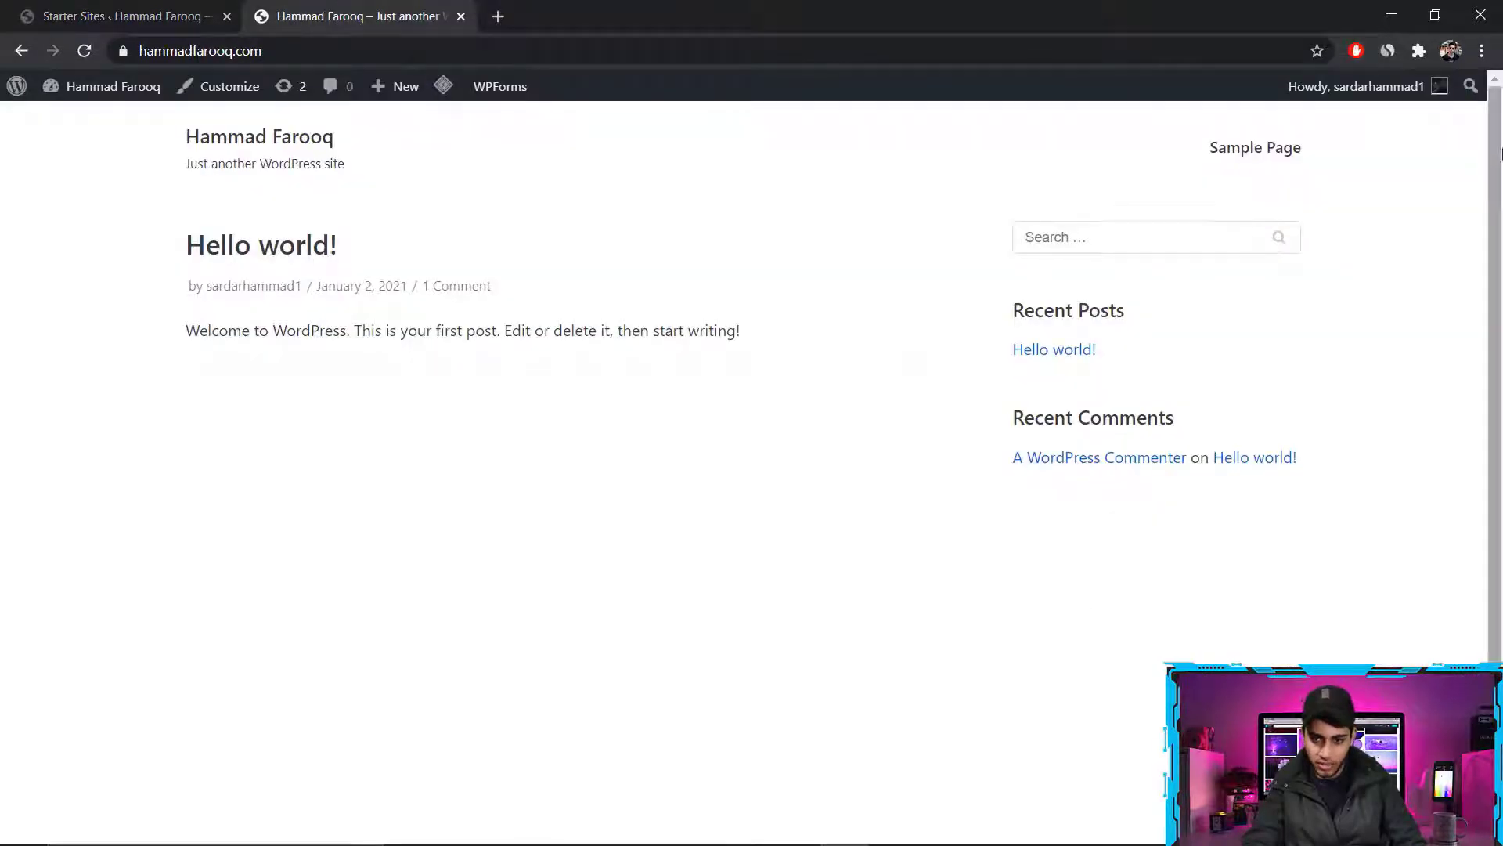
scroll(1499, 173, "down", 1)
scroll(1500, 173, "up", 1)
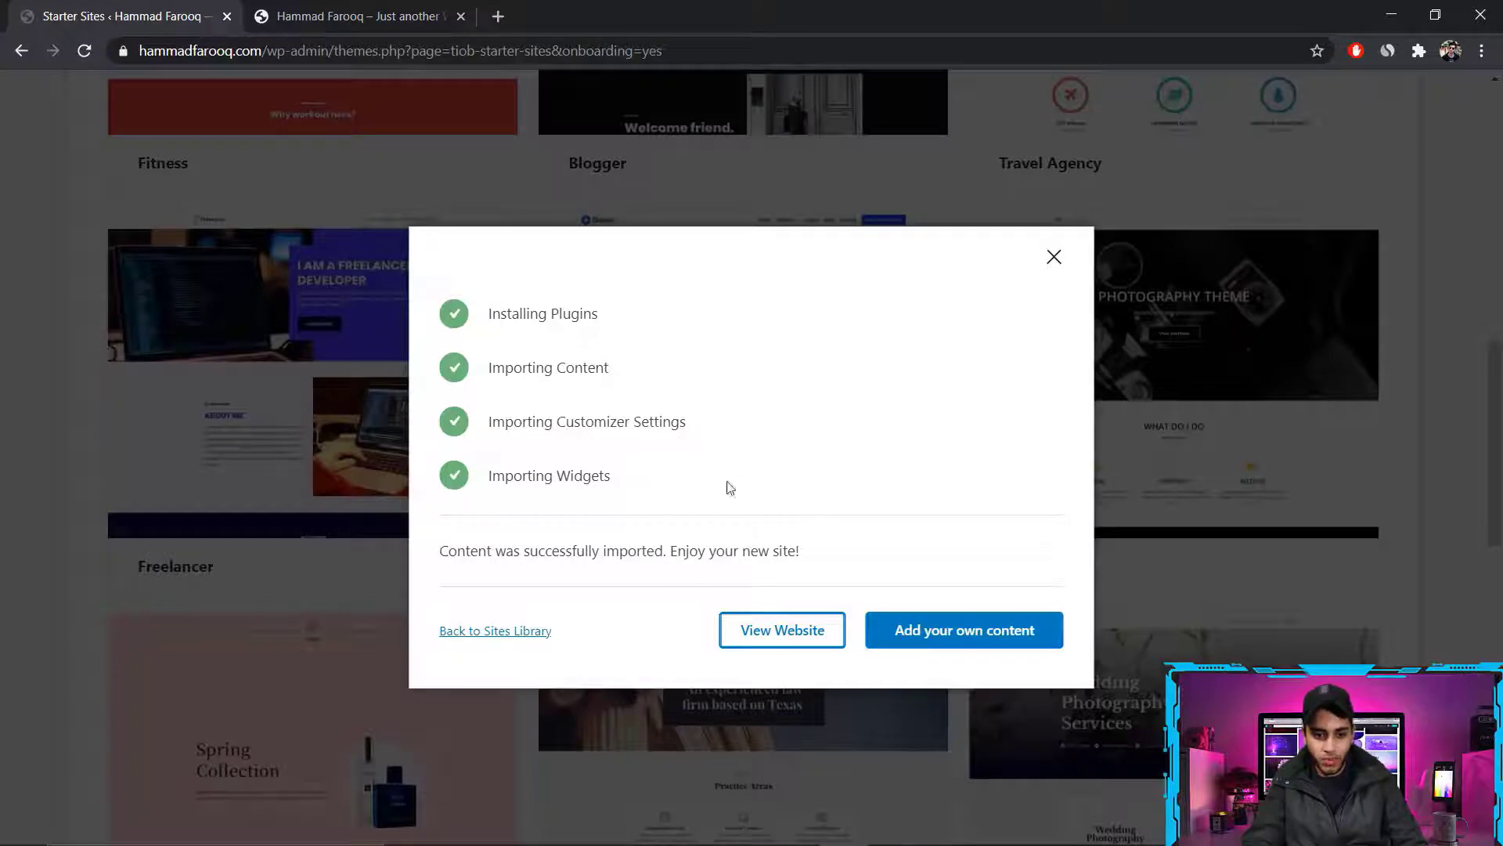
left_click(449, 4)
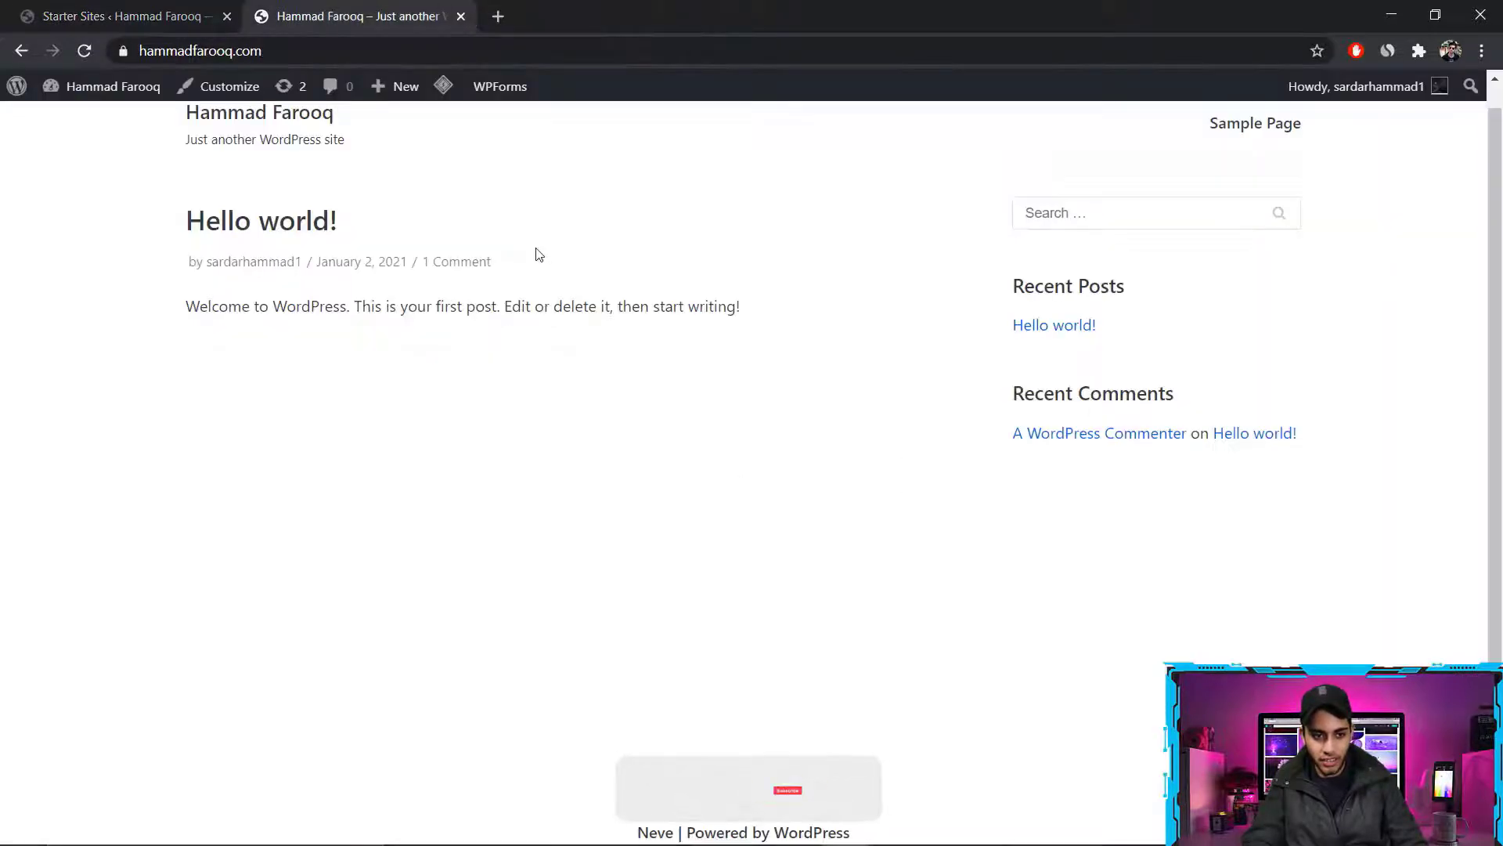
left_click(196, 9)
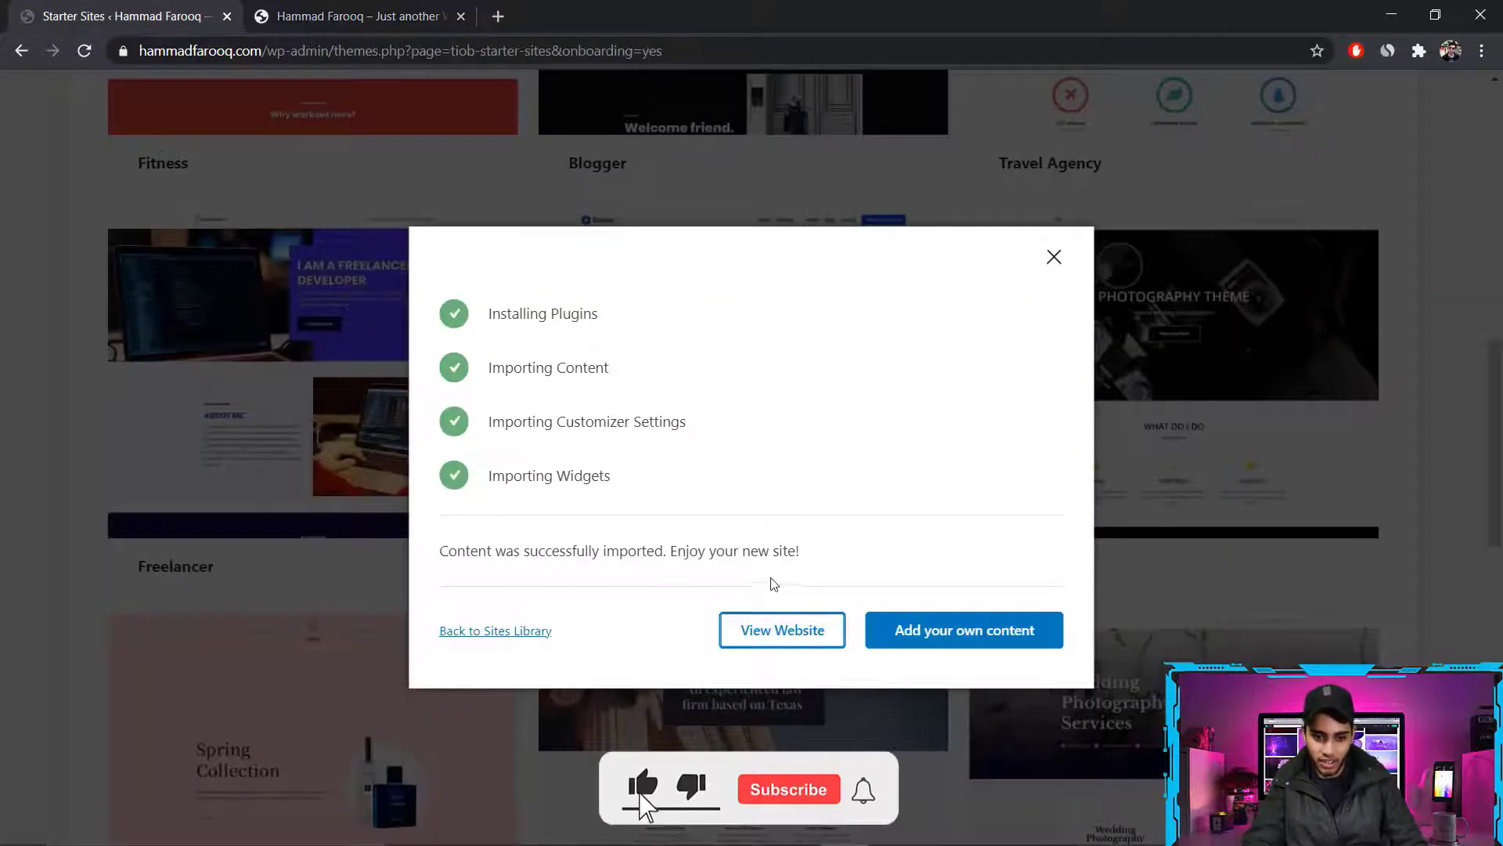
View the imported website, looking over its home page sections and the Portfolio page
left_click(777, 629)
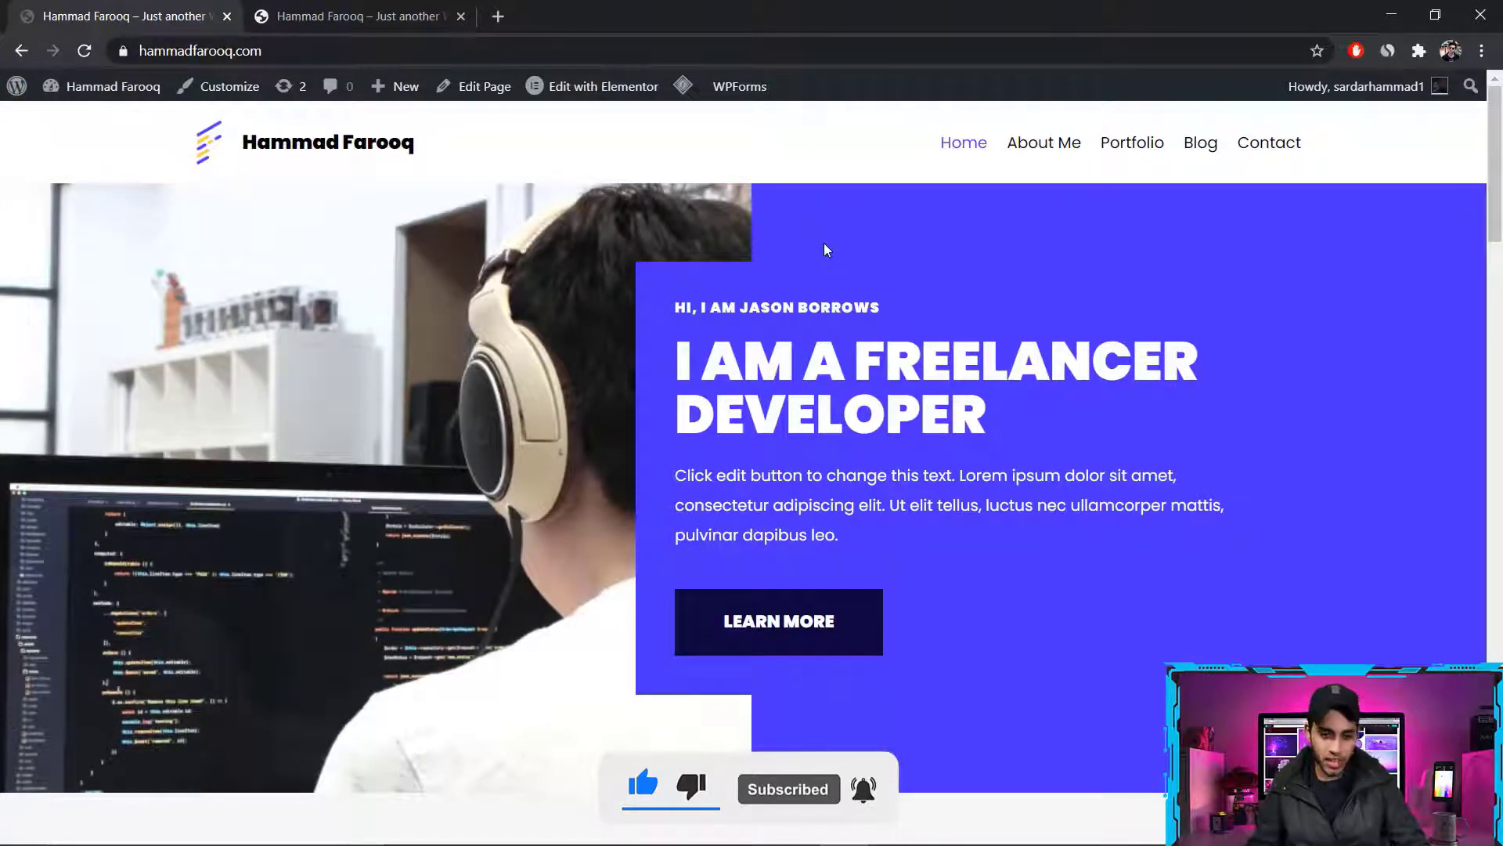
mouse_move(1496, 172)
left_mouse_down()
mouse_move(1496, 763)
mouse_move(1496, 168)
left_mouse_up()
left_click(1164, 145)
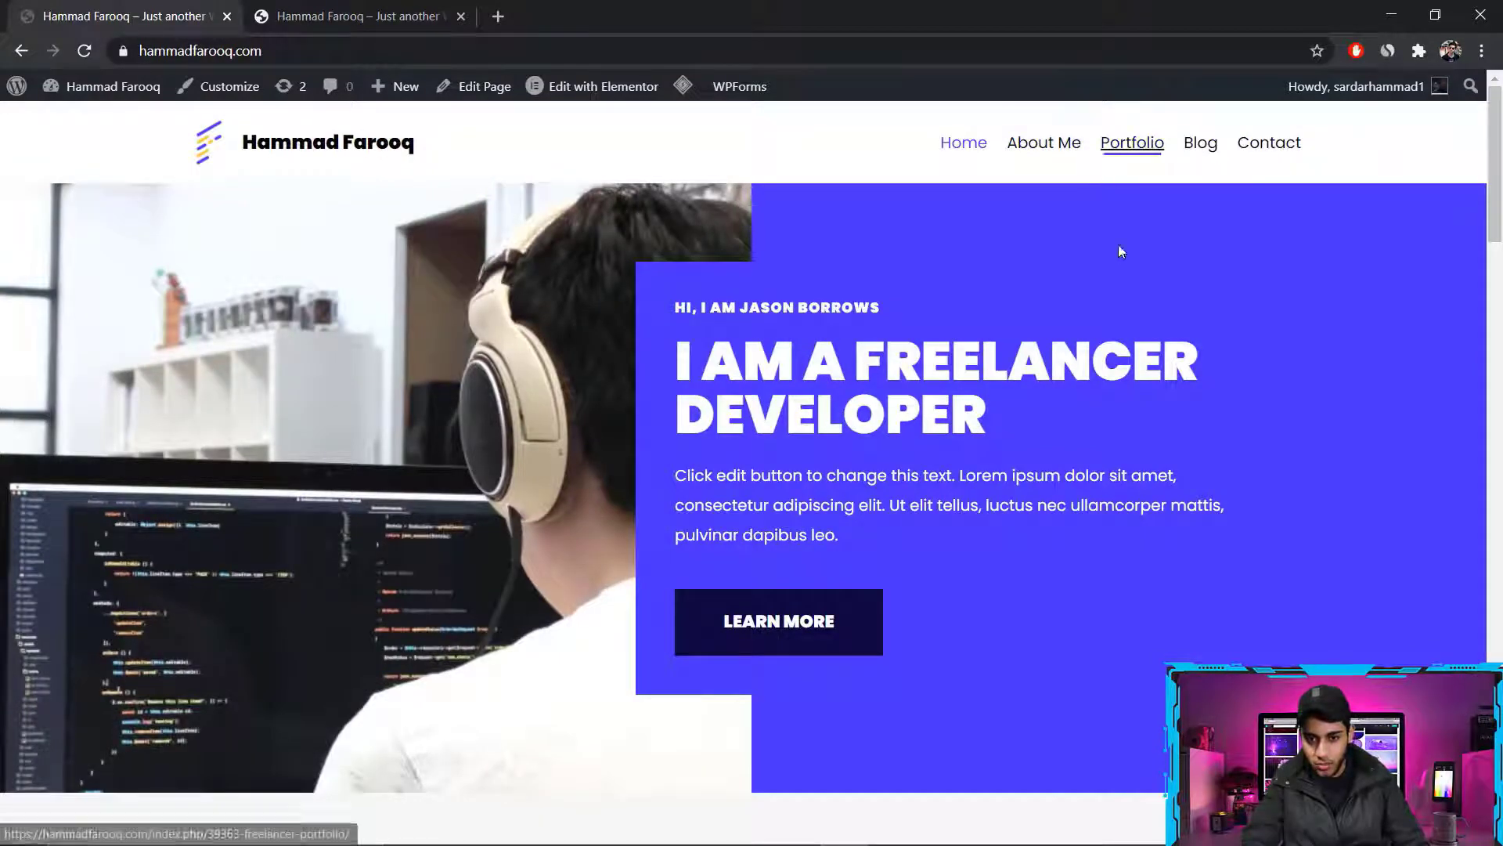
left_click_drag(1497, 232, 1495, 149)
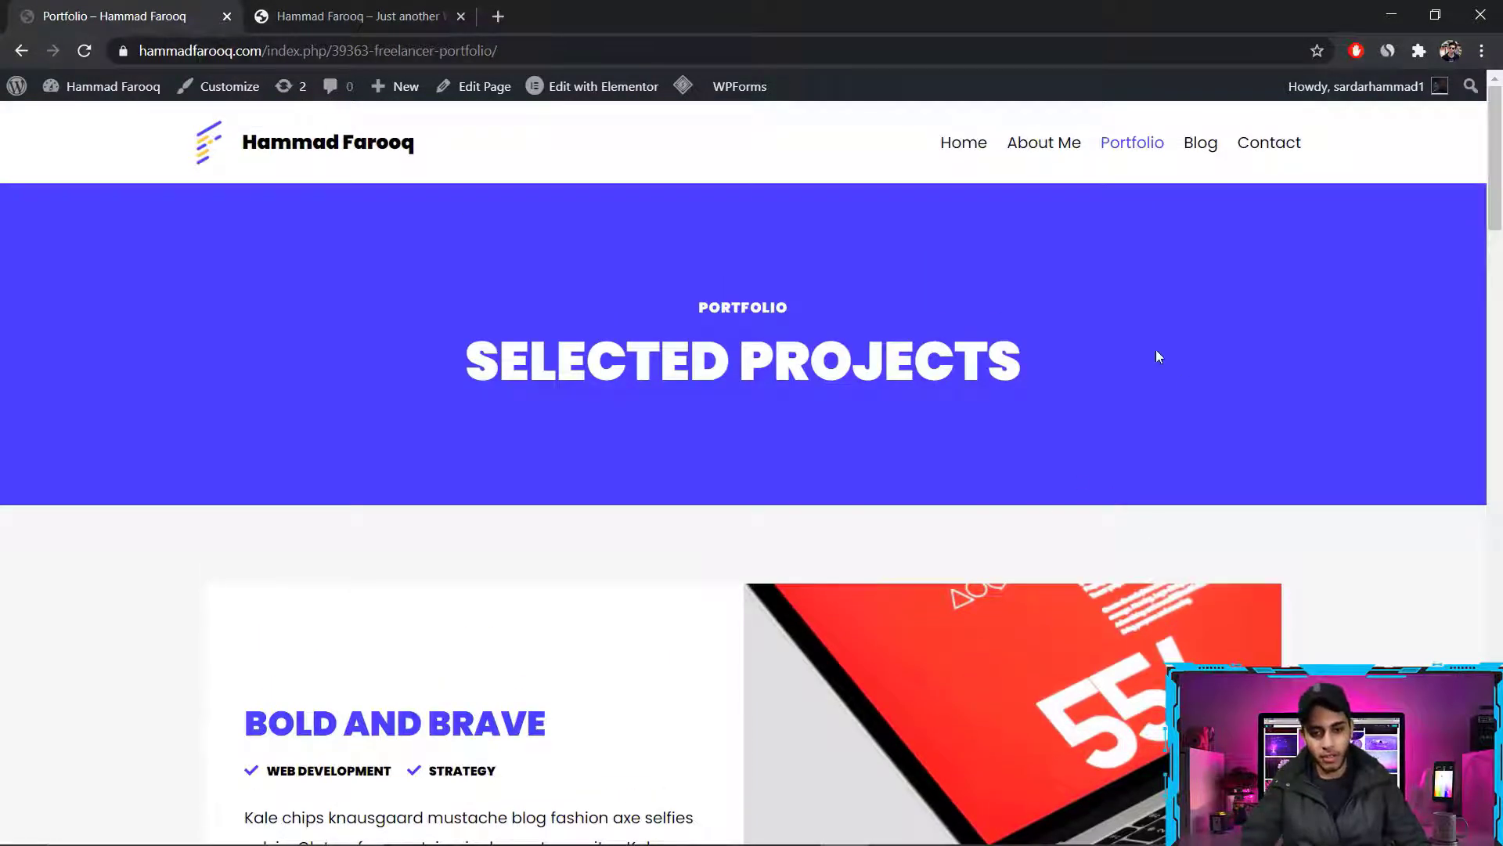
left_click(964, 144)
mouse_move(1496, 157)
left_mouse_down()
mouse_move(1496, 736)
mouse_move(1495, 139)
left_mouse_up()
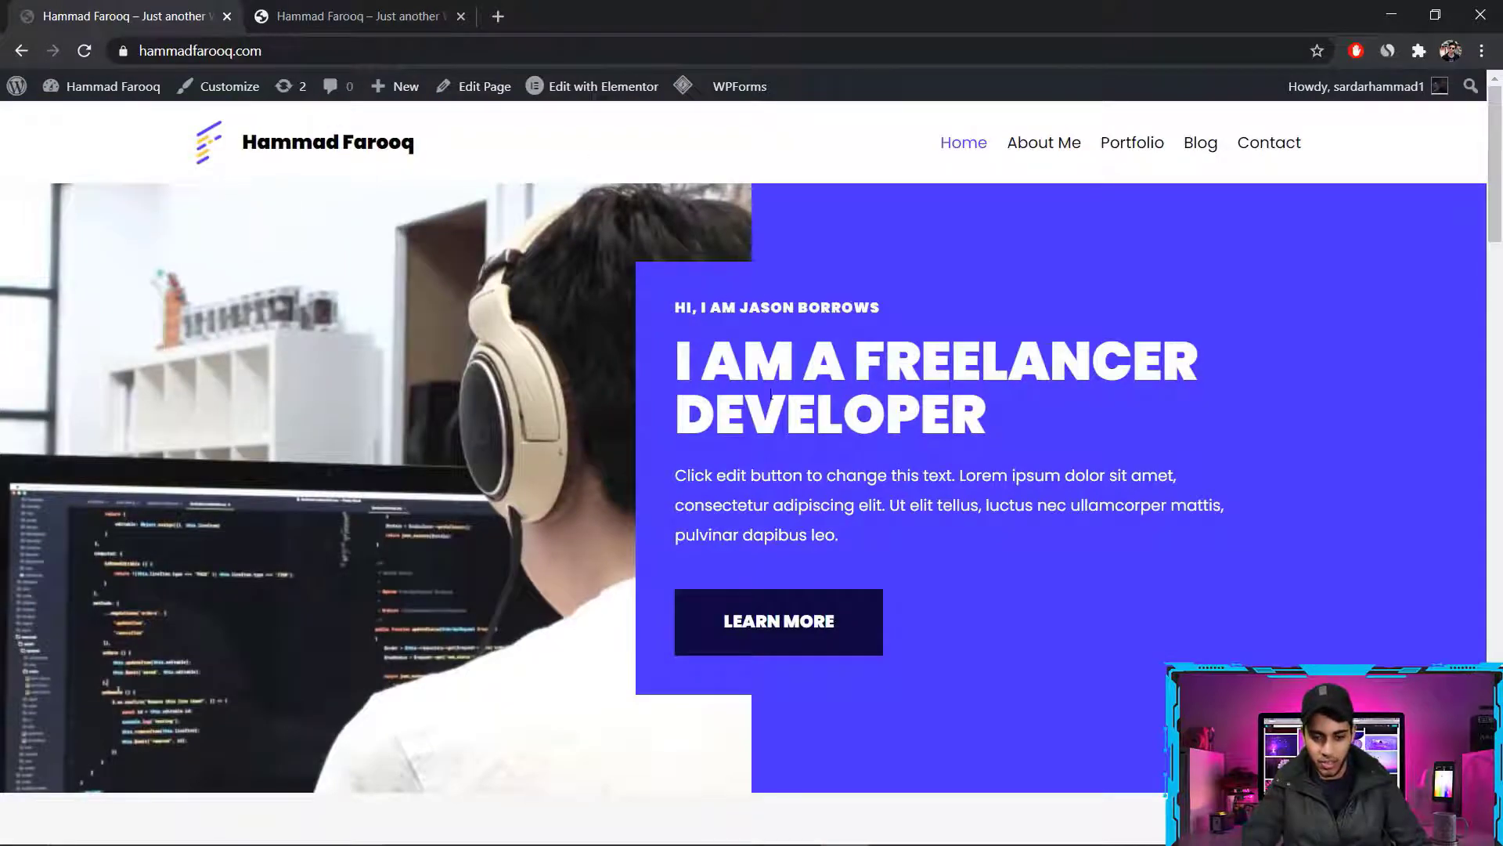
scroll(1250, 273, "down", 10)
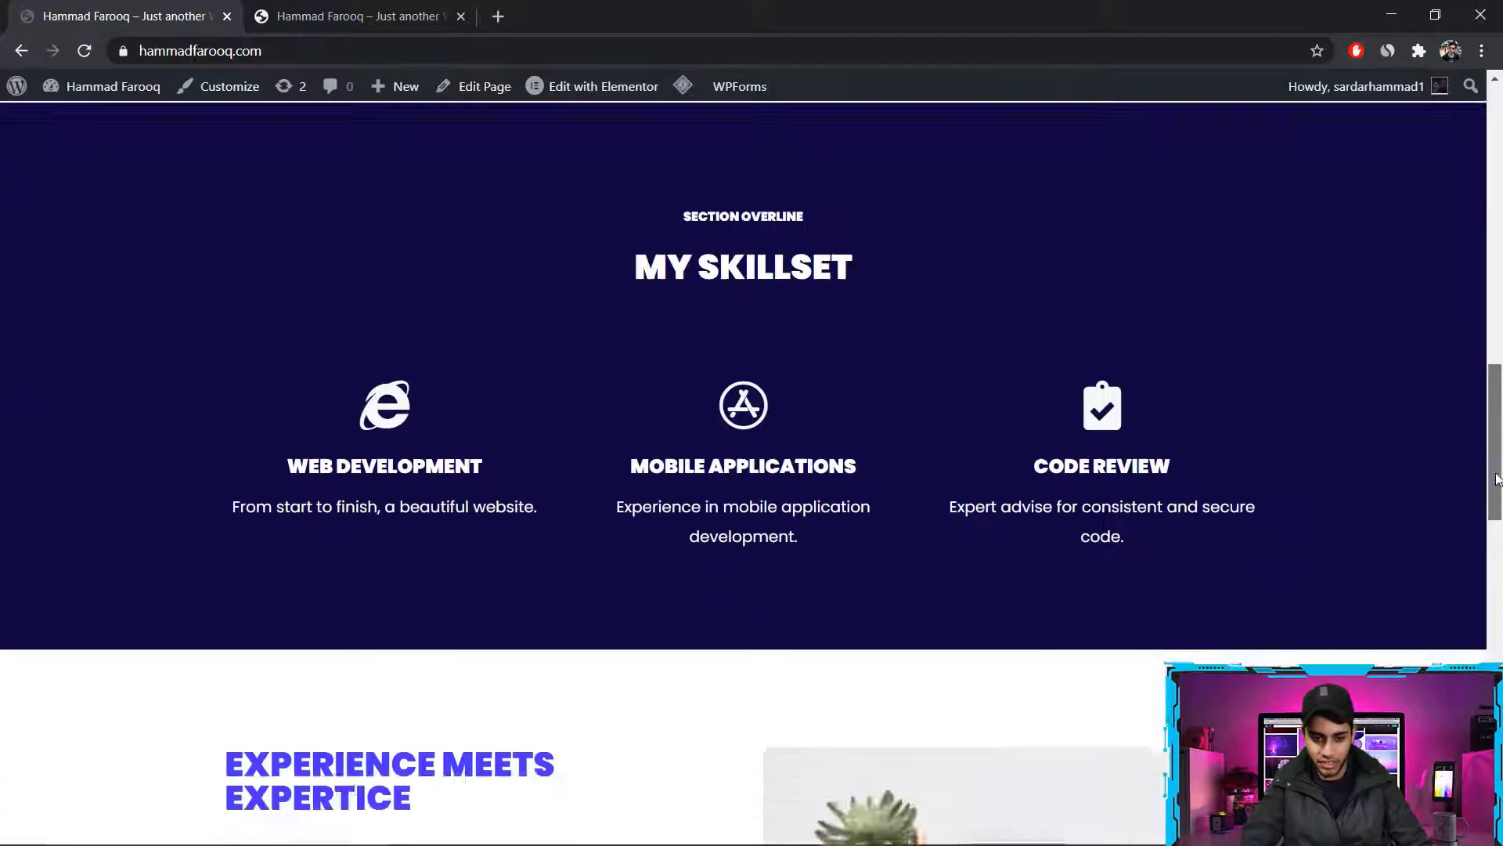
left_click_drag(1496, 415, 1495, 145)
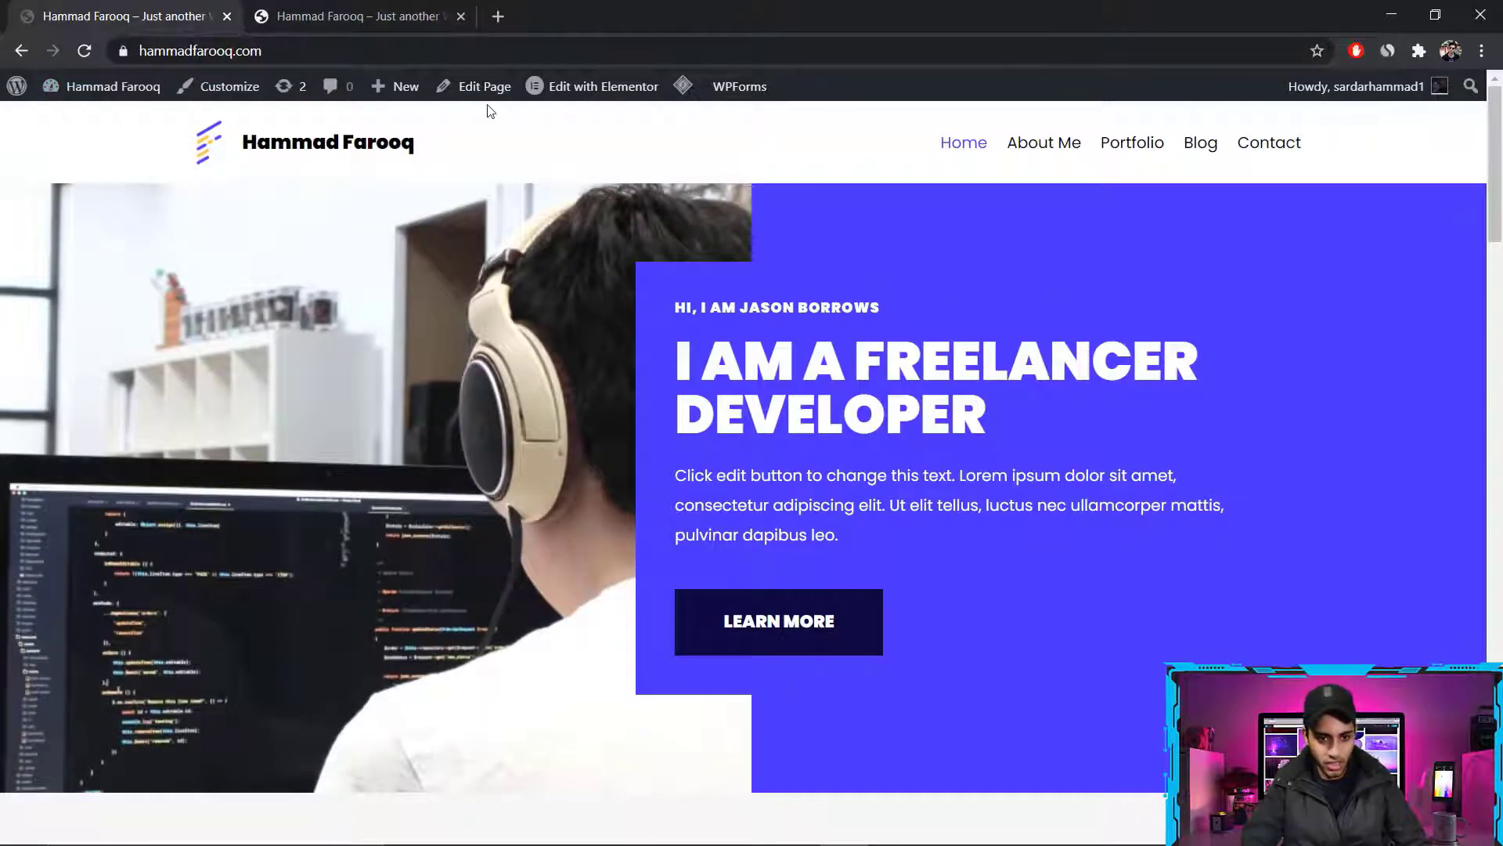
Open the home page in Elementor and replace the main hero heading with the site owner's full name
mouse_move(577, 92)
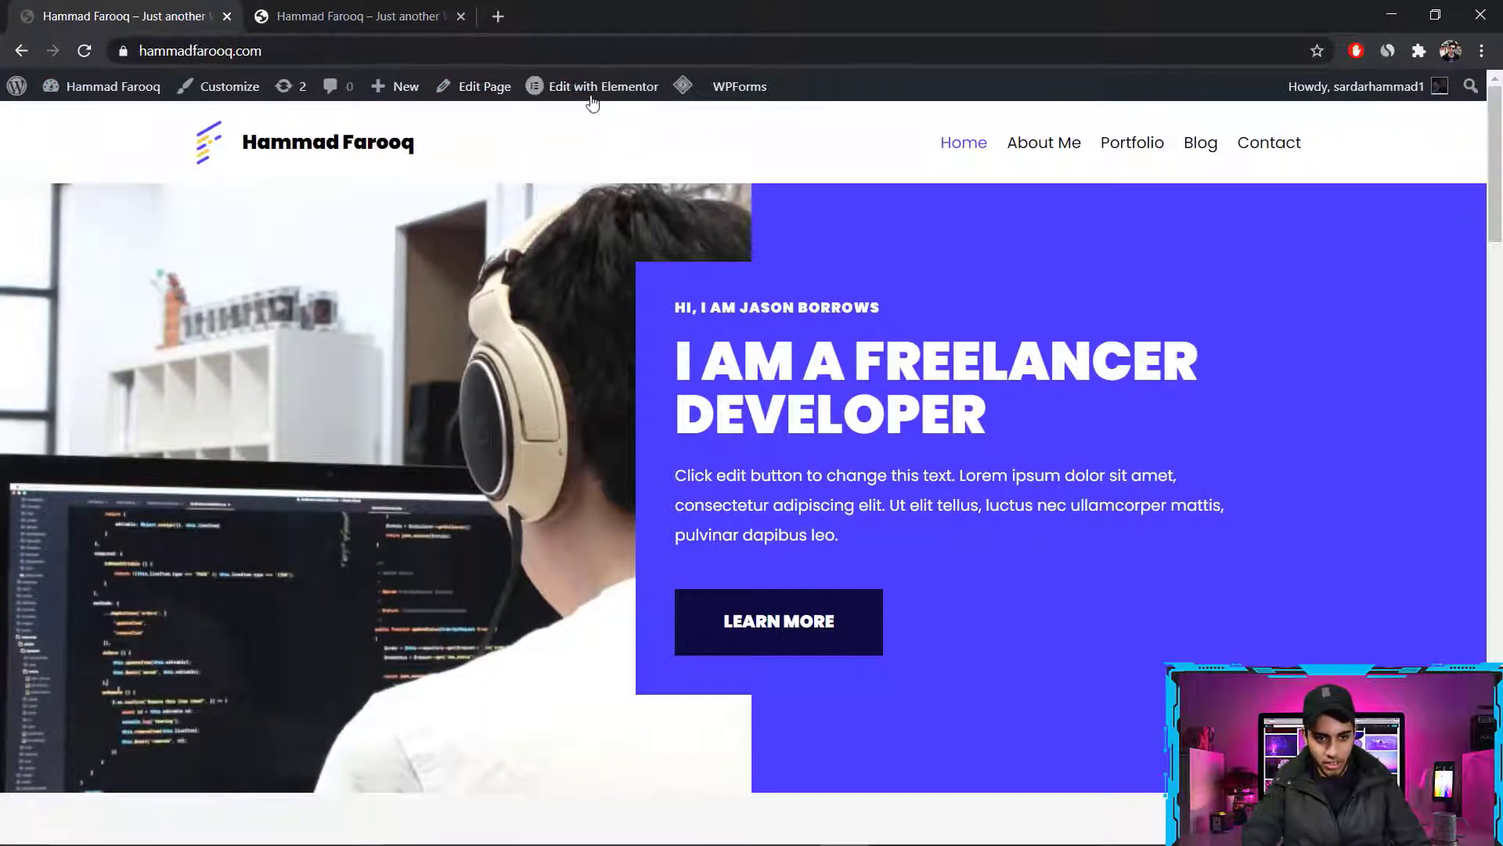
left_click(580, 91)
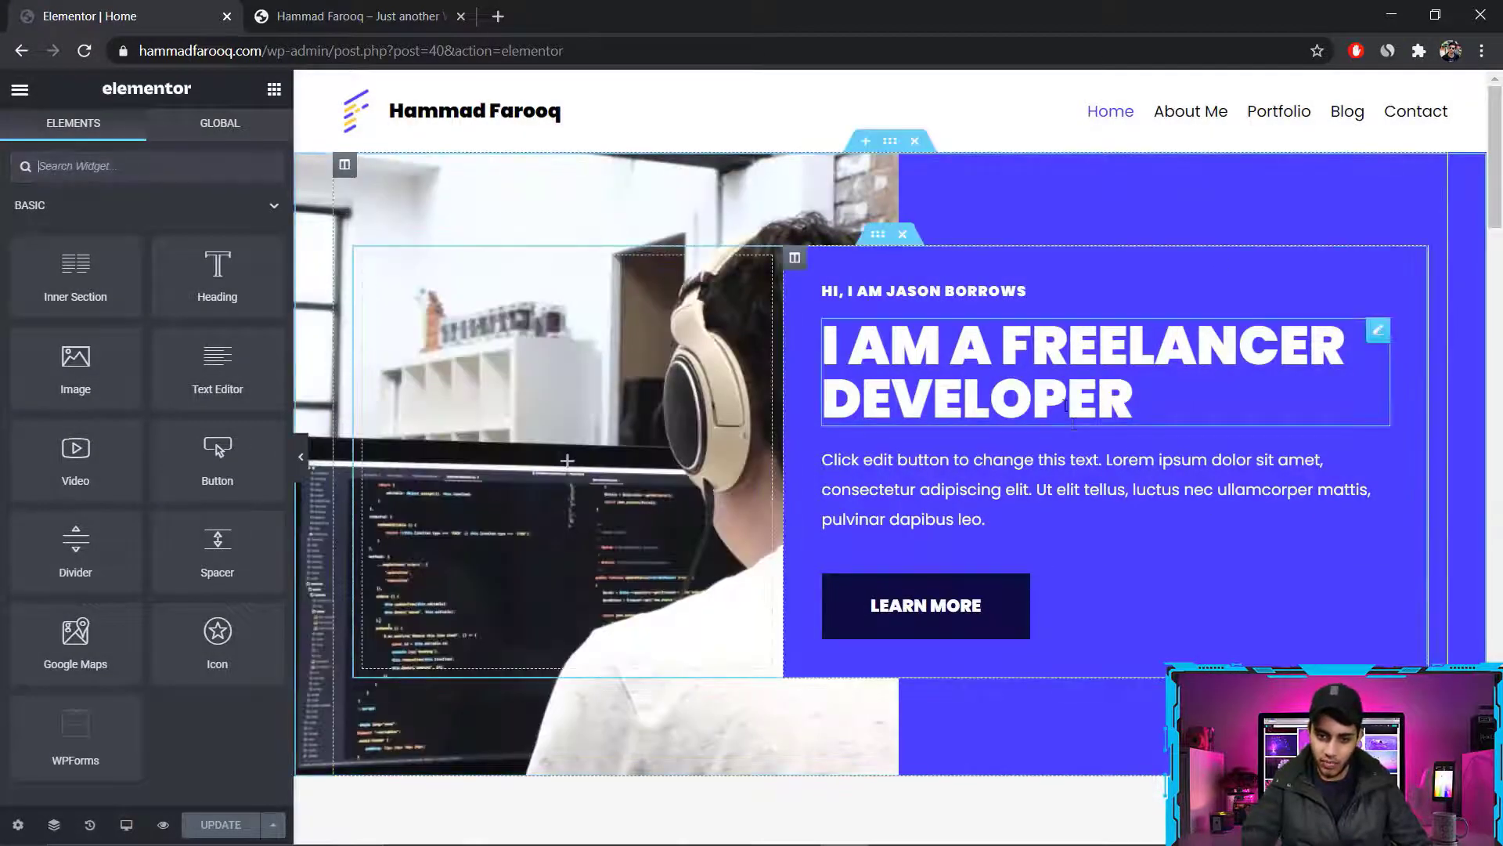
triple_click(1020, 404)
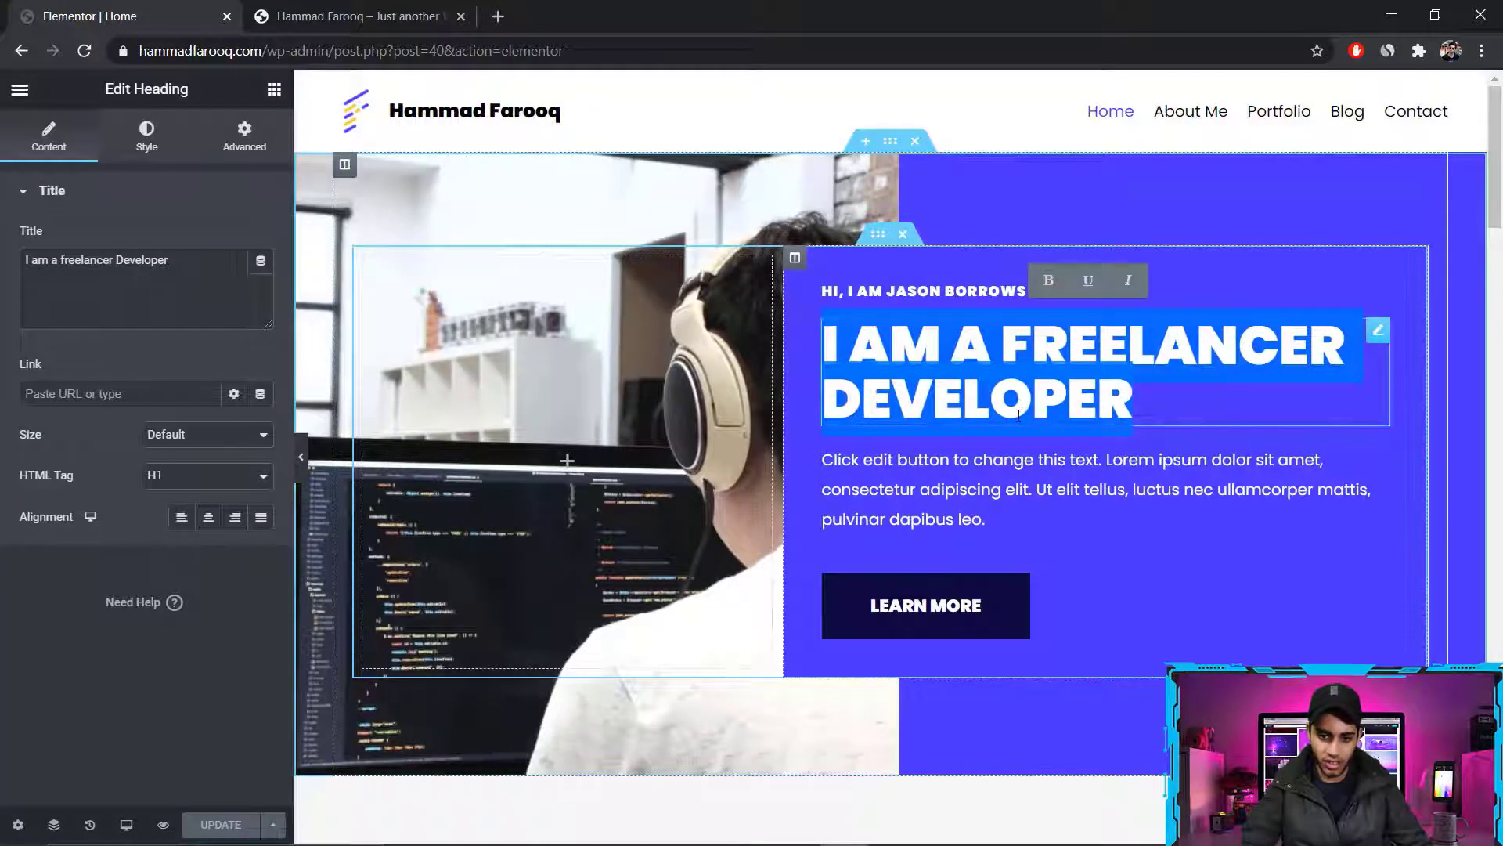
key("BackSpace")
key("Caps_Lock")
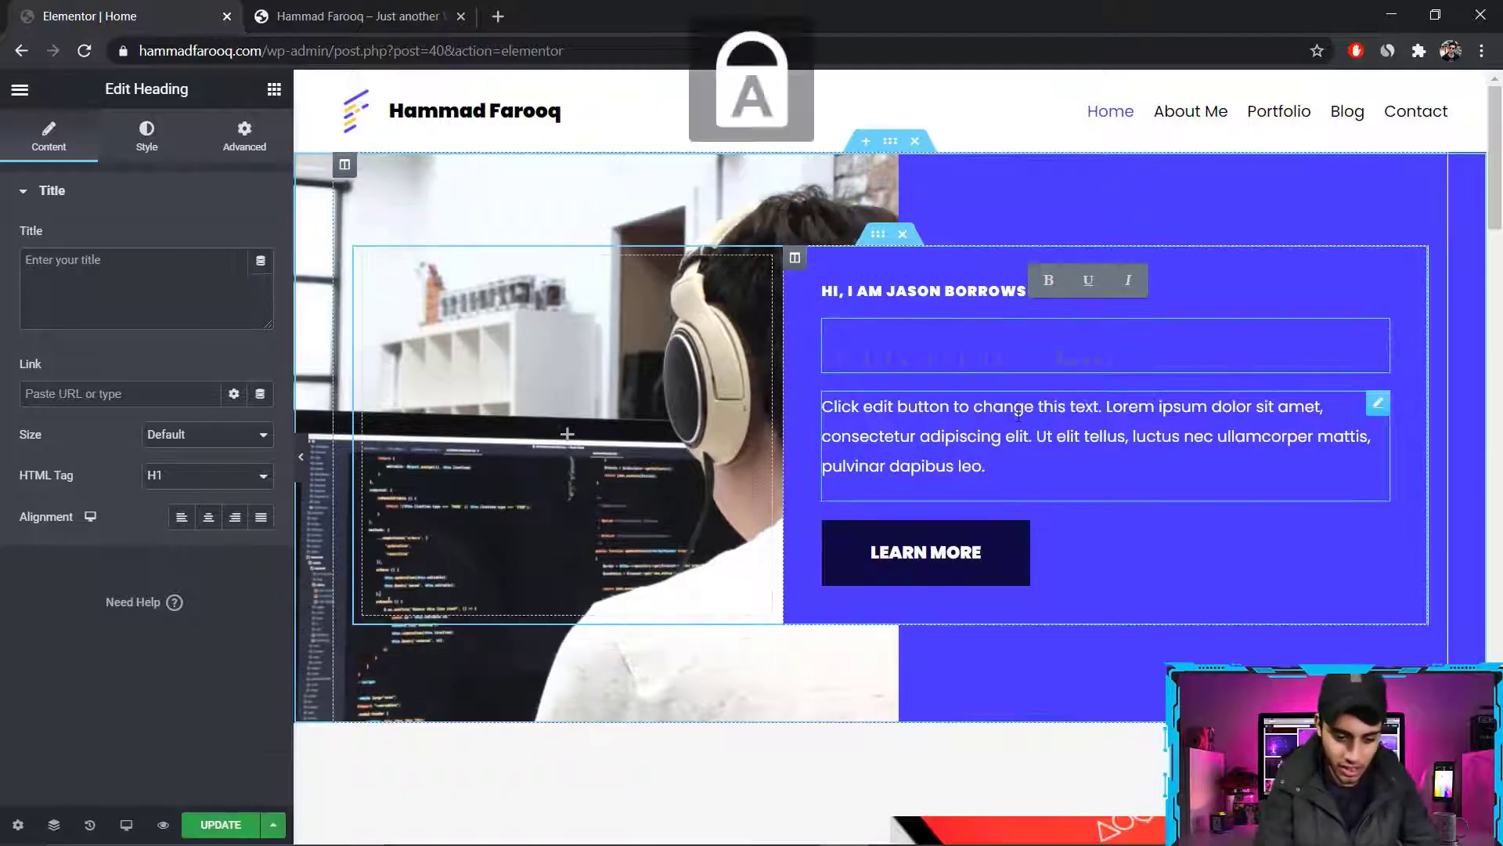
key("Caps_Lock")
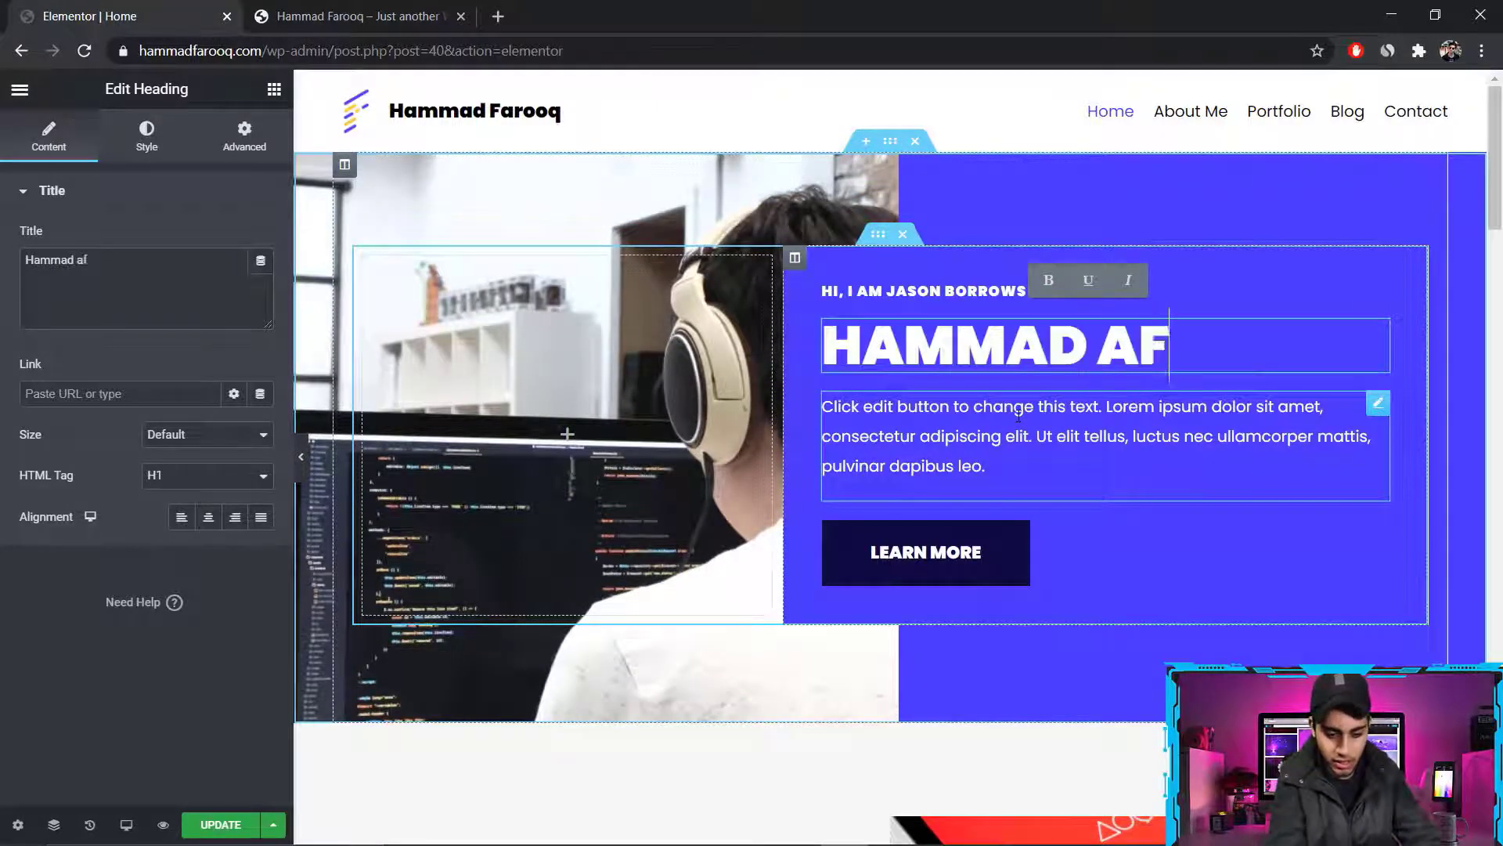
Look through the remaining home page sections in Elementor and close the editor's browser tab
scroll(1018, 415, "down", 10)
scroll(1019, 415, "up", 2)
scroll(1454, 398, "up", 8)
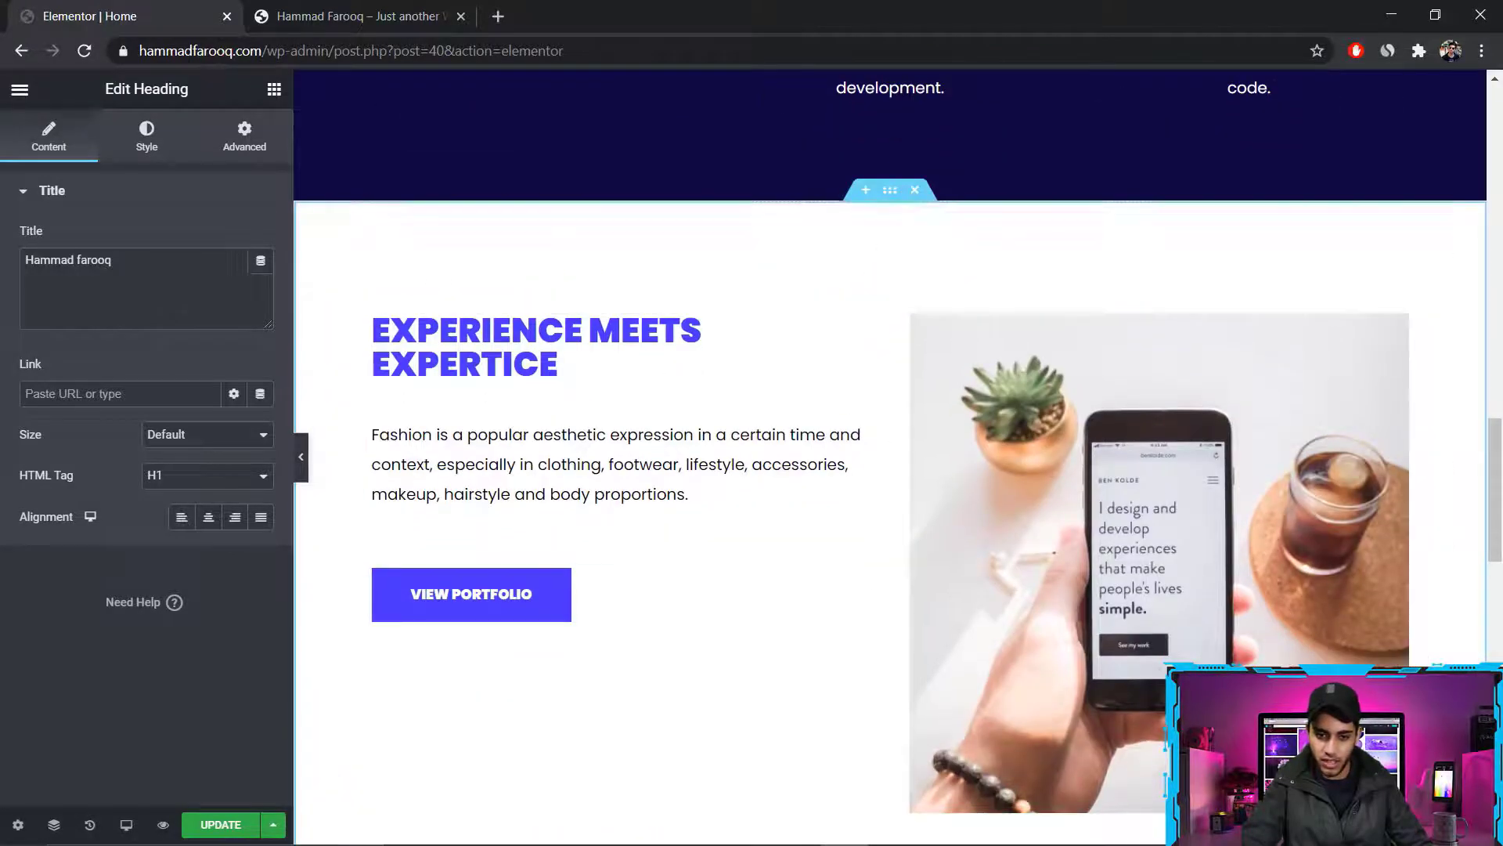
scroll(785, 272, "up", 10)
scroll(567, 433, "down", 20)
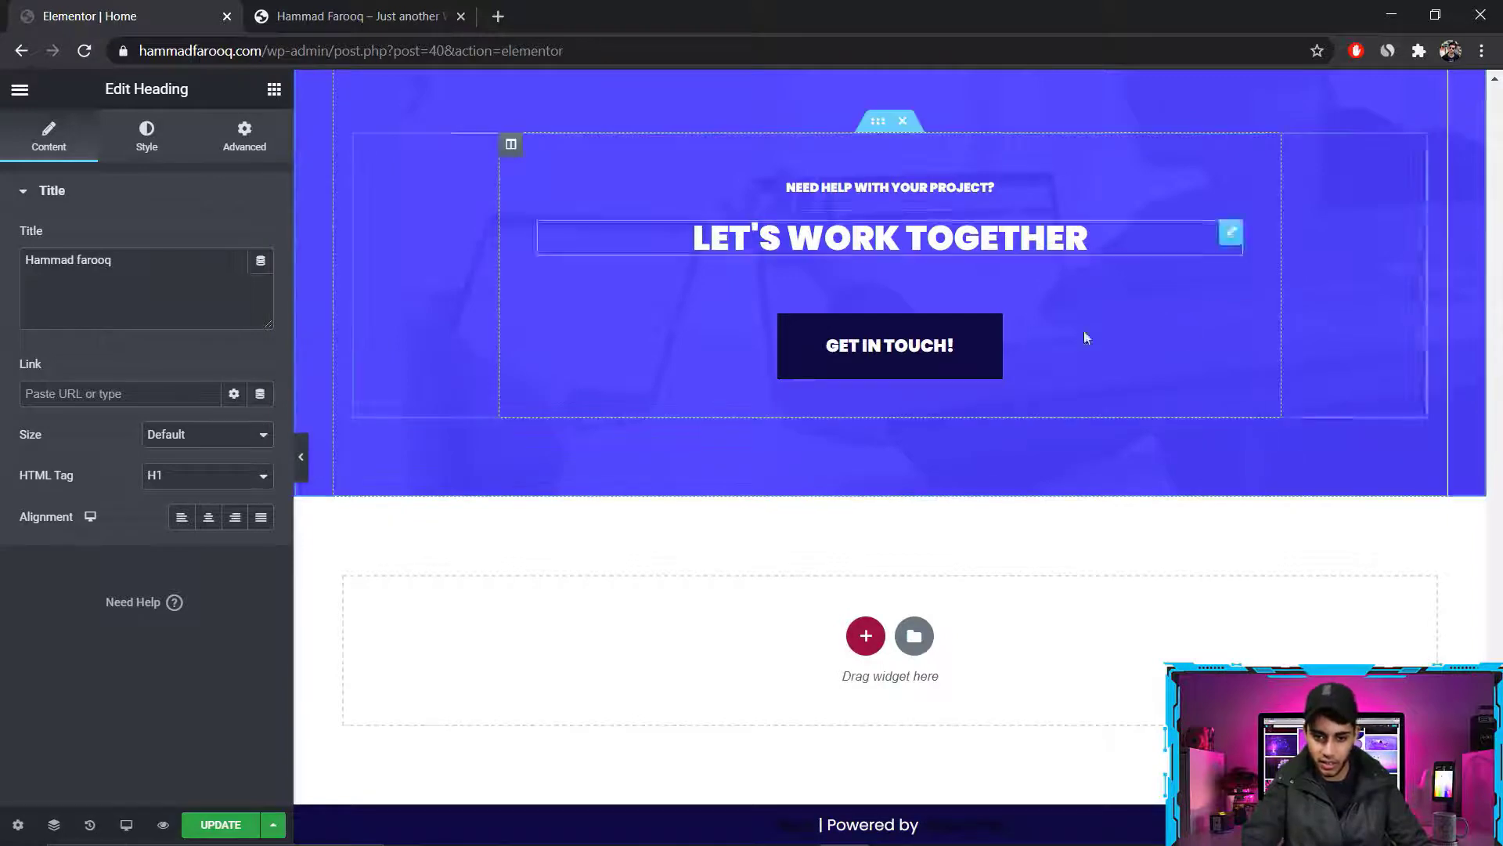
scroll(680, 375, "up", 7)
scroll(680, 376, "down", 3)
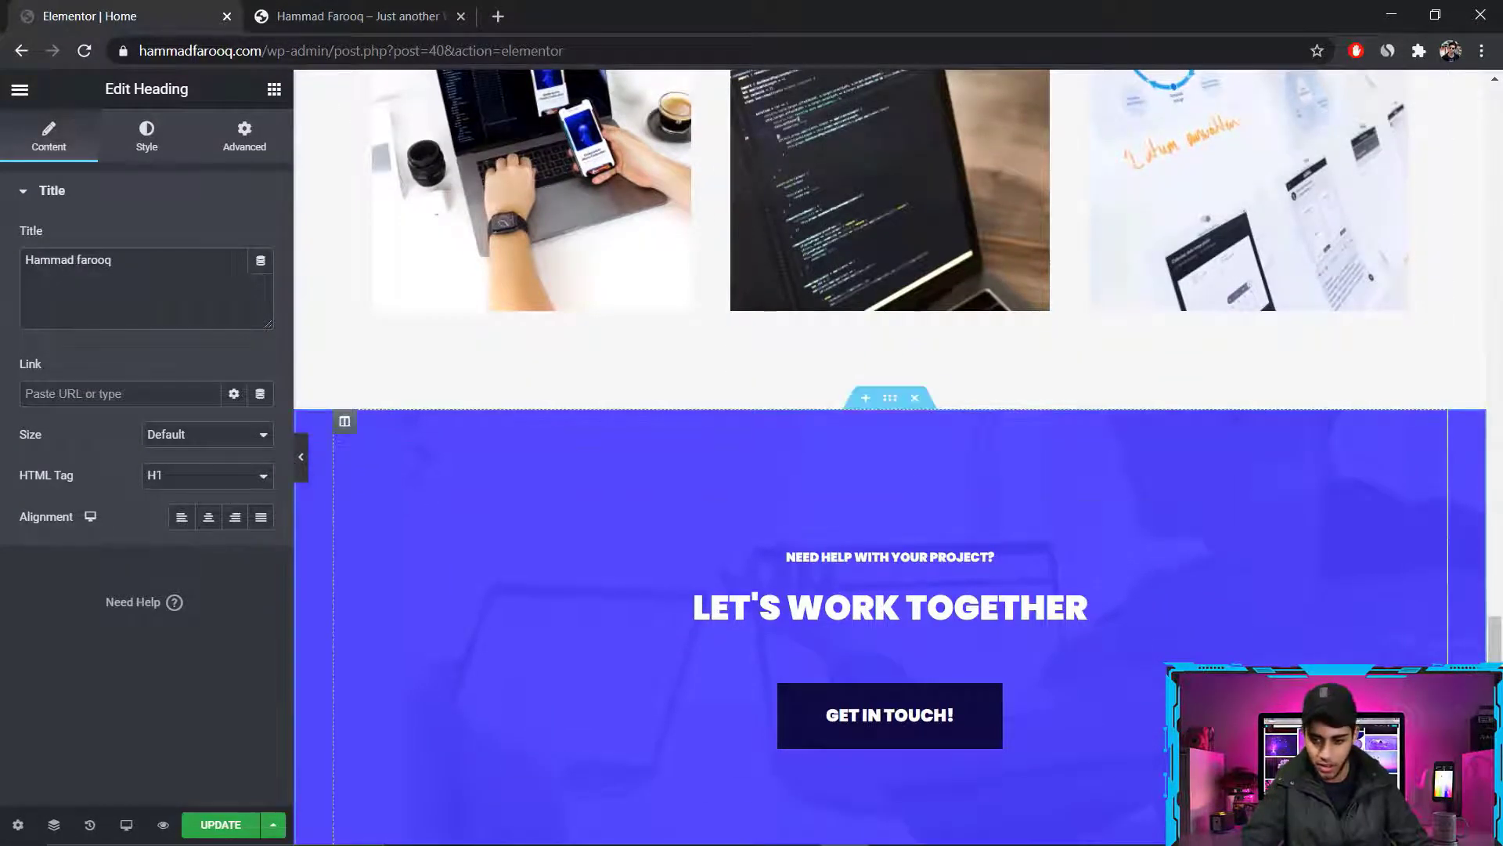
scroll(890, 391, "up", 5)
key("ctrl+w")
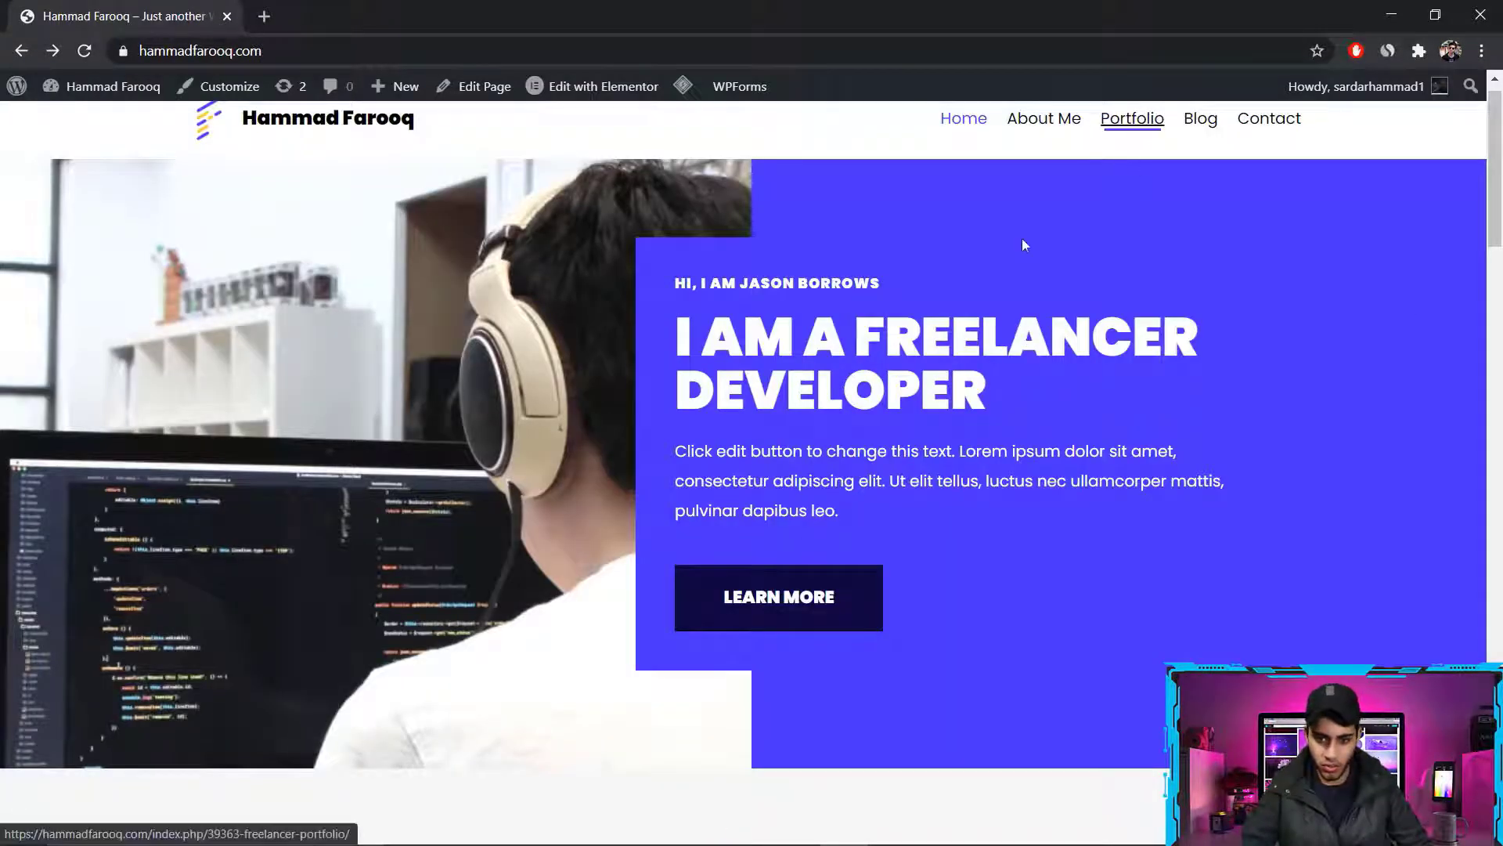
Look over the live Portfolio page and open it for editing in Elementor
left_click(1135, 123)
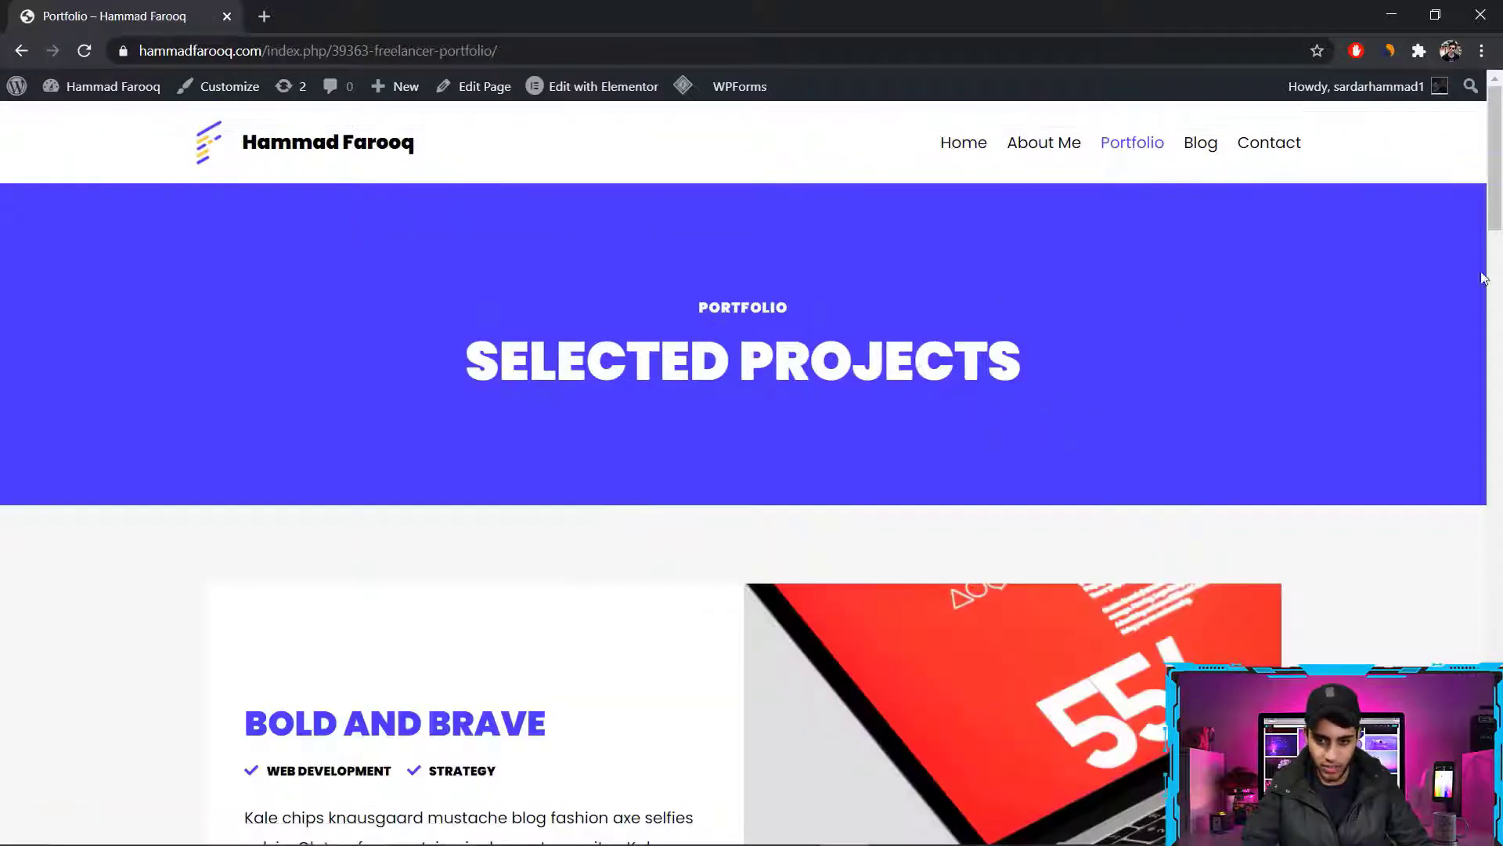
left_click_drag(1494, 195, 1495, 319)
scroll(1253, 540, "up", 8)
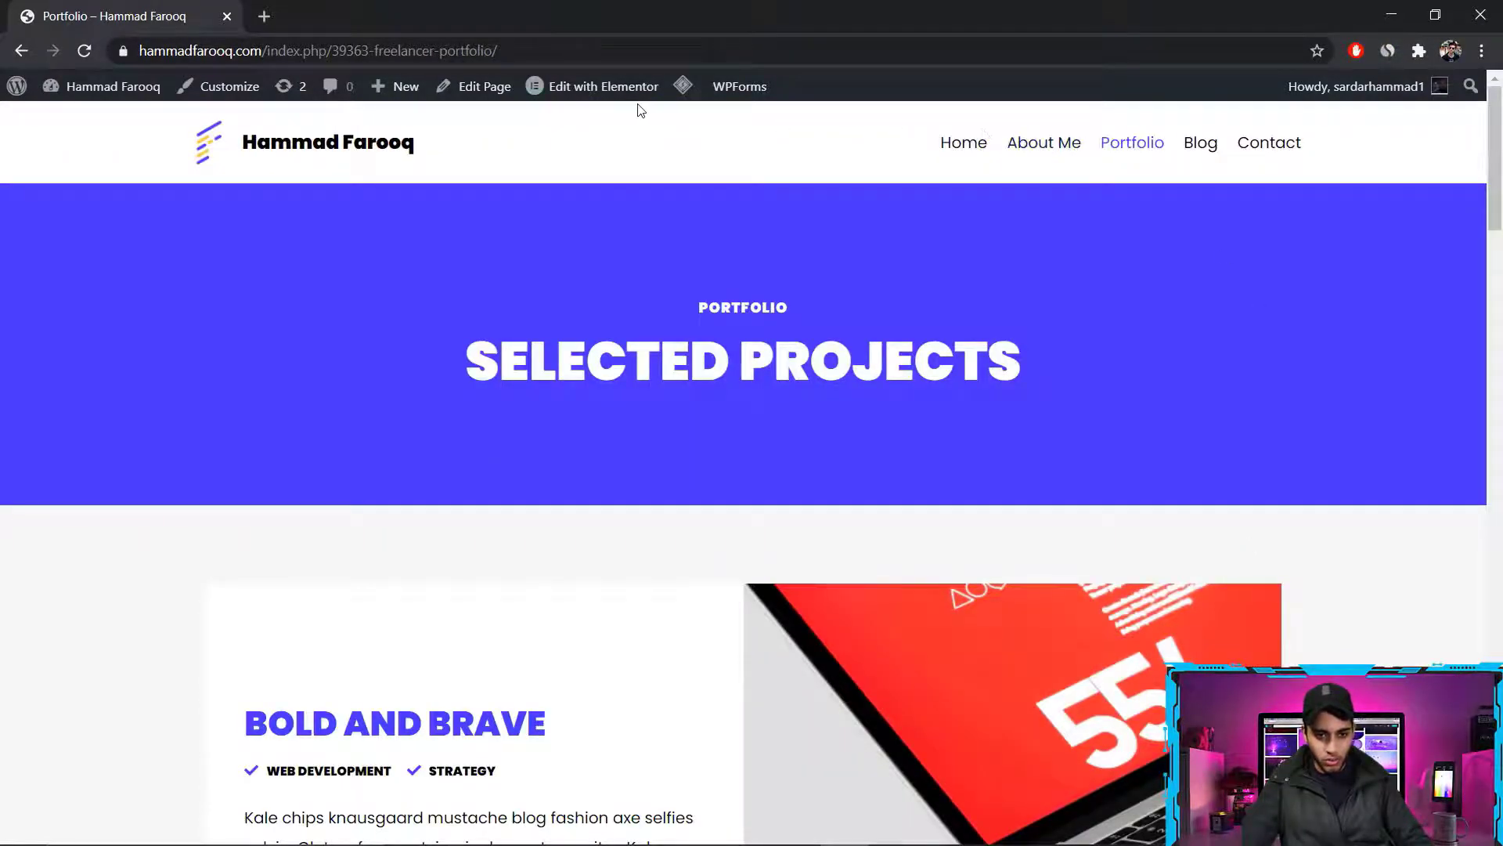
left_click(590, 86)
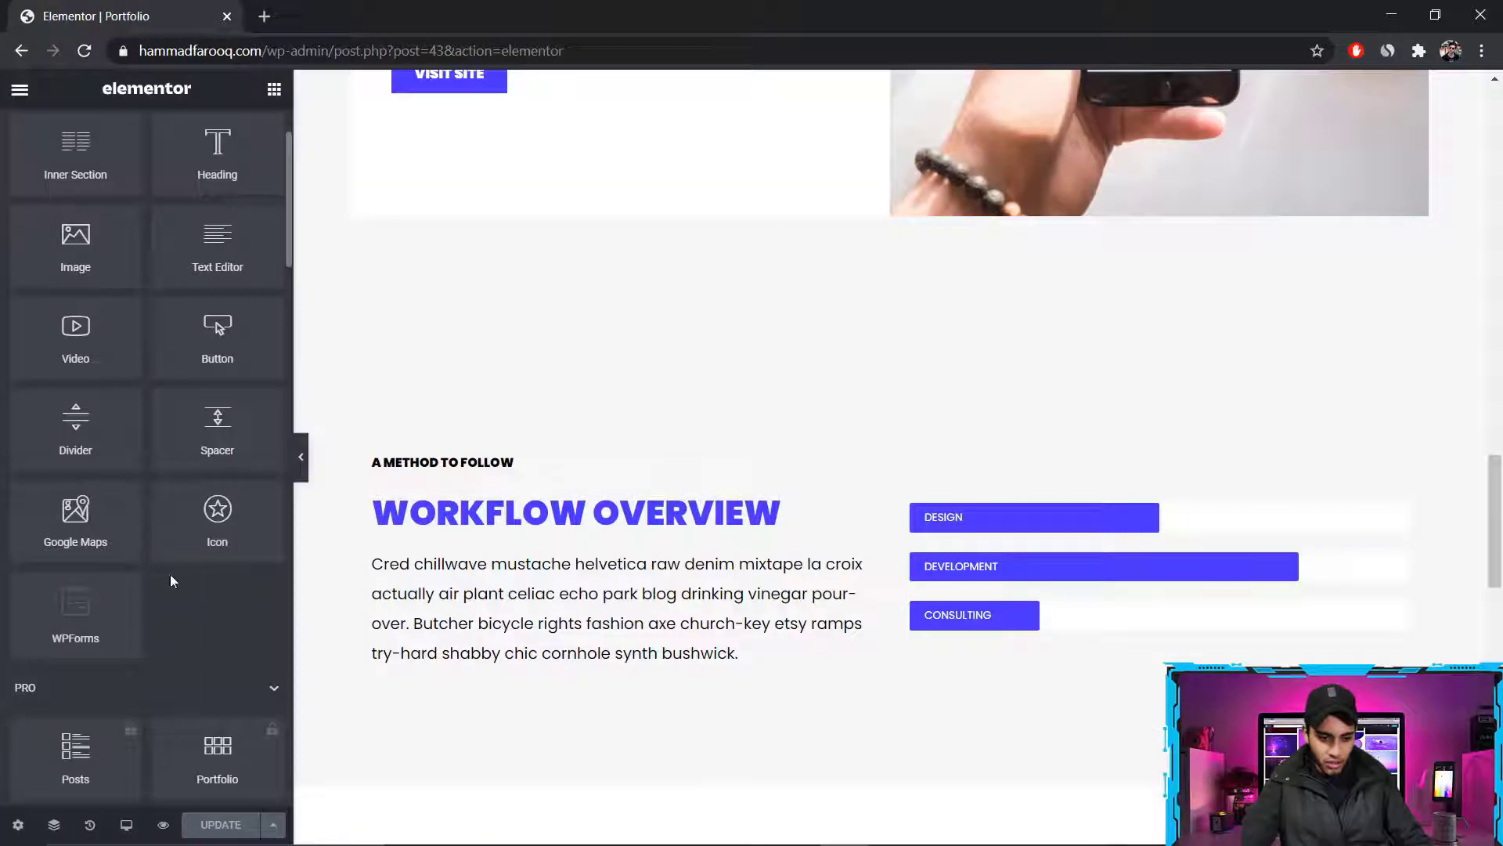
Browse Elementor's basic and Pro widgets, viewing the information about the Pro Portfolio widget
scroll(220, 523, "down", 2)
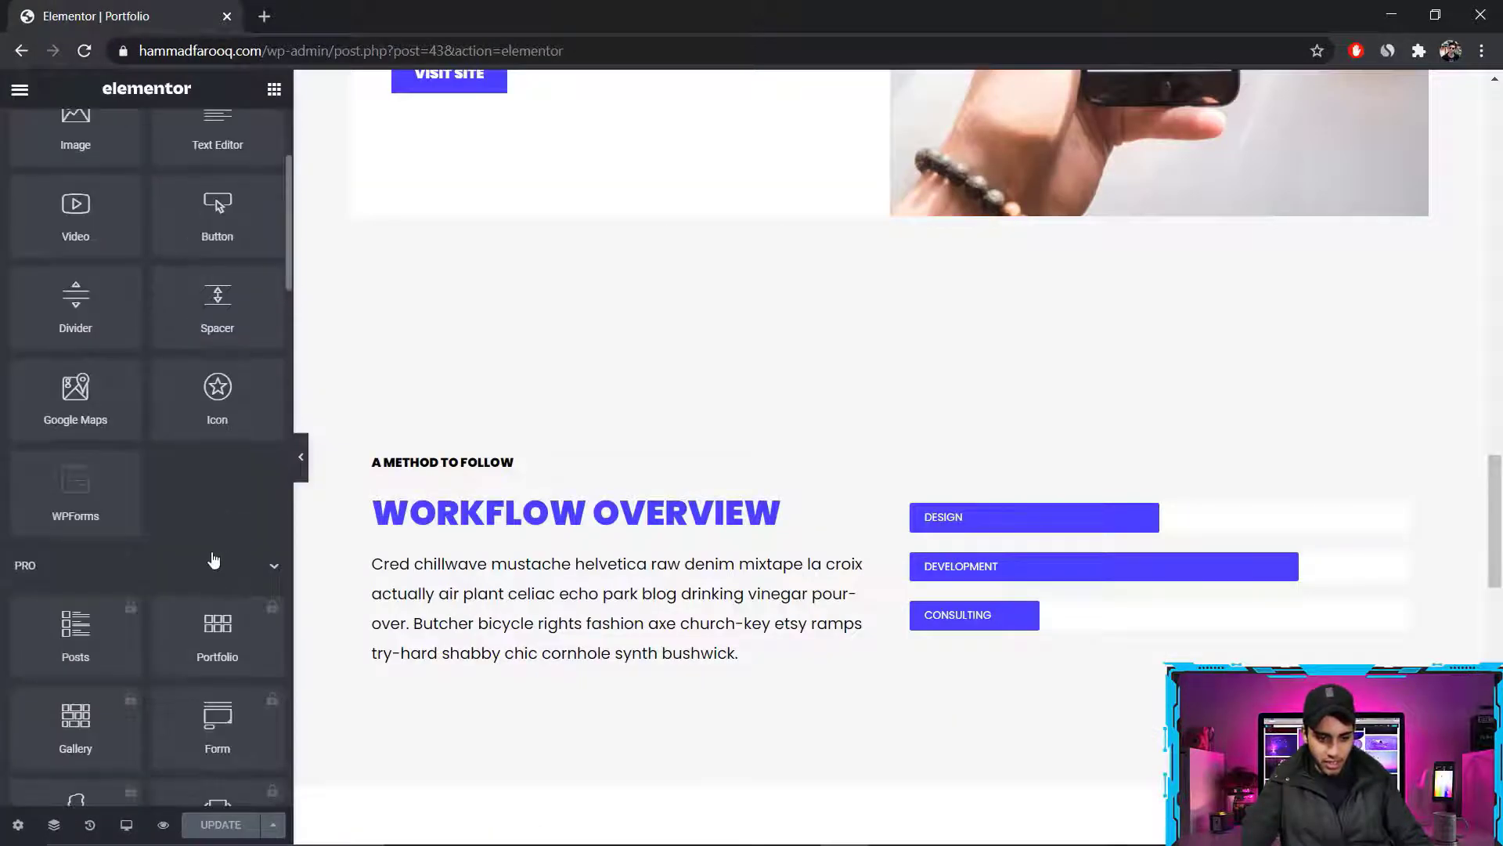
left_click(213, 654)
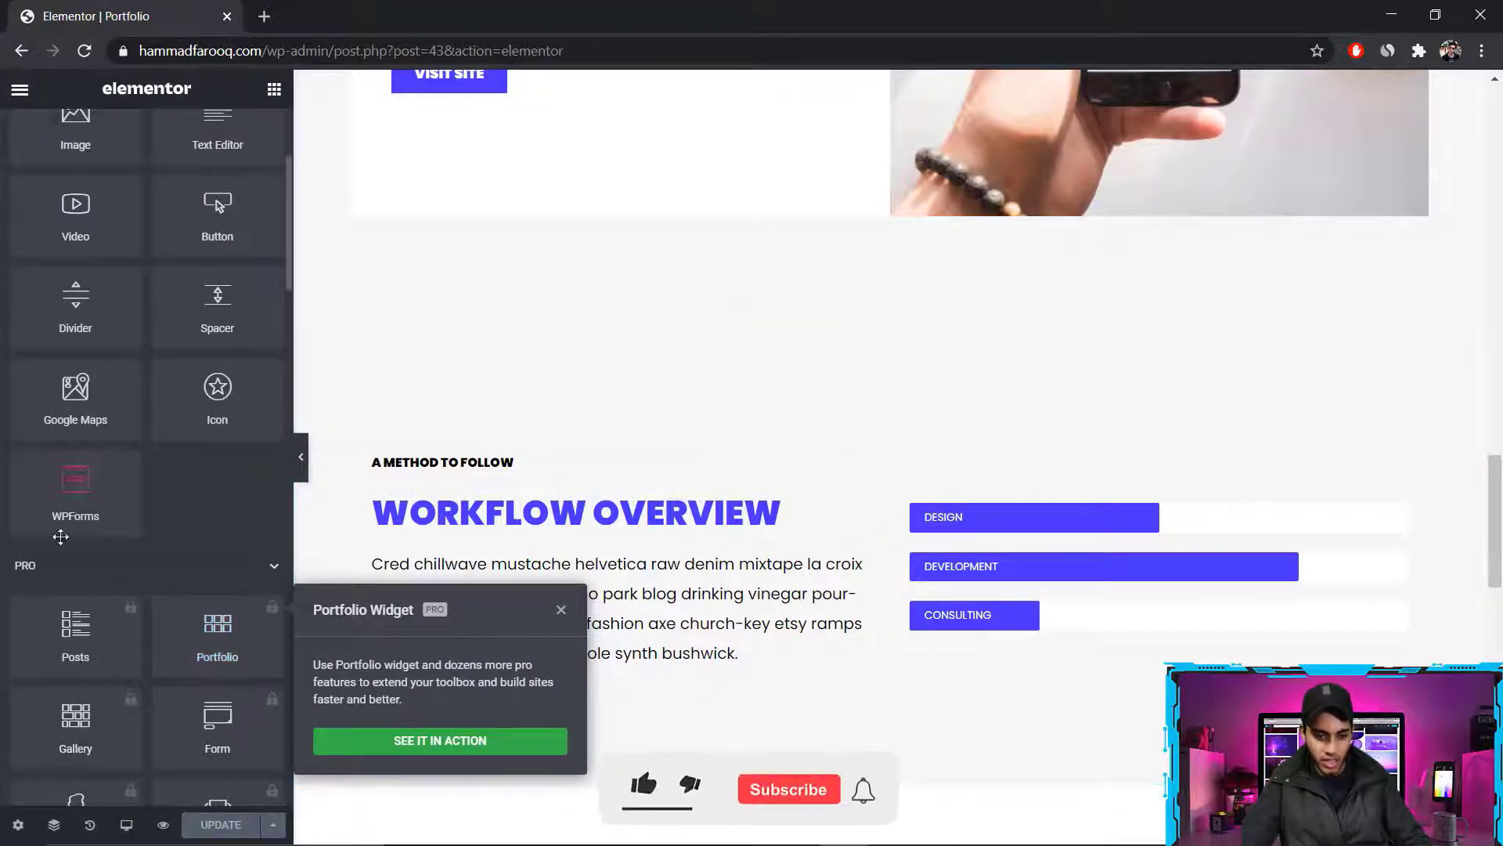
scroll(62, 574, "down", 2)
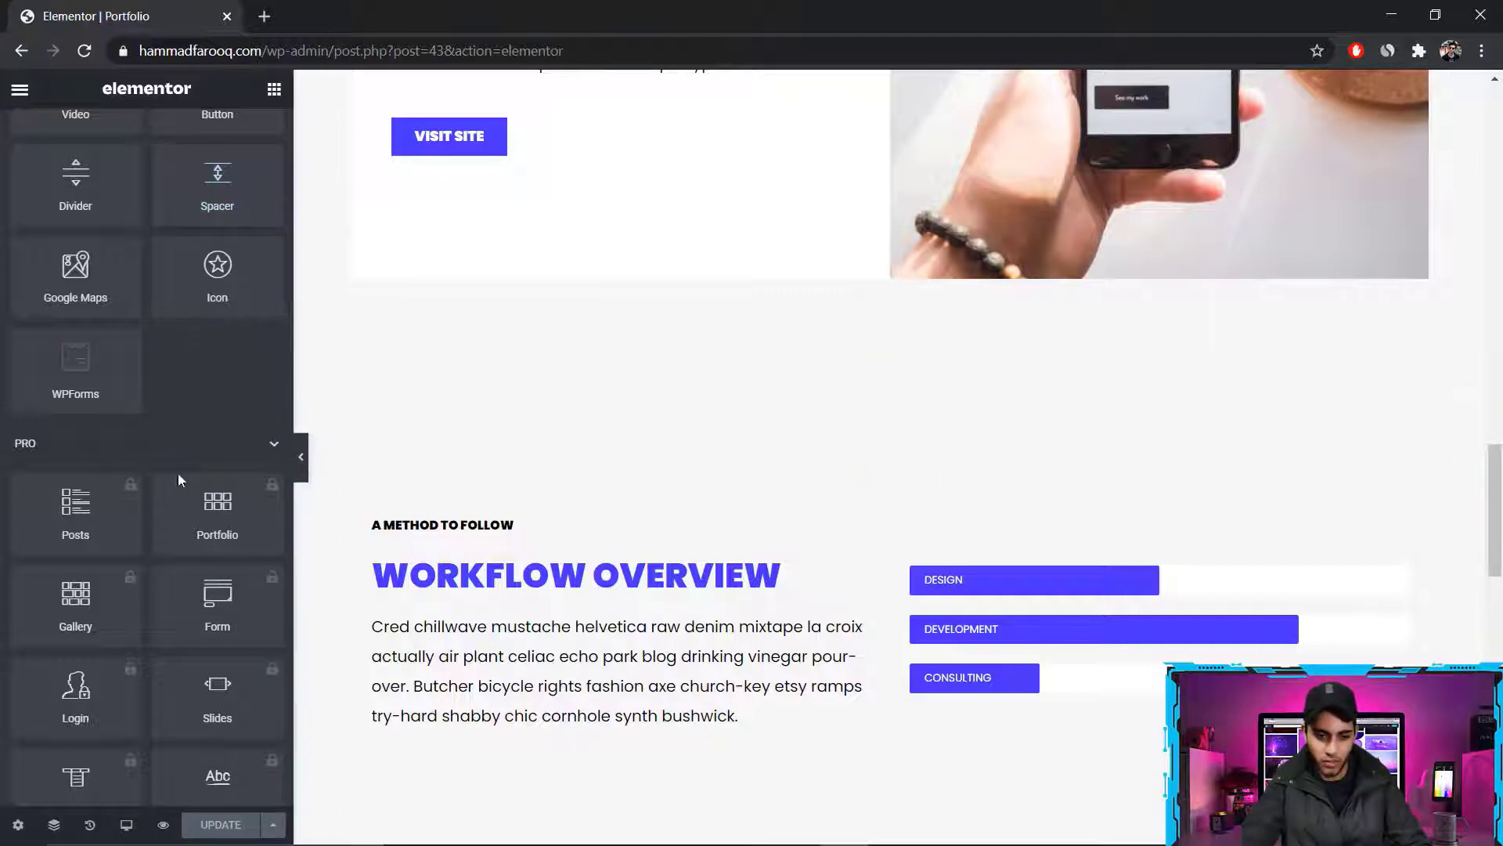
scroll(176, 548, "down", 2)
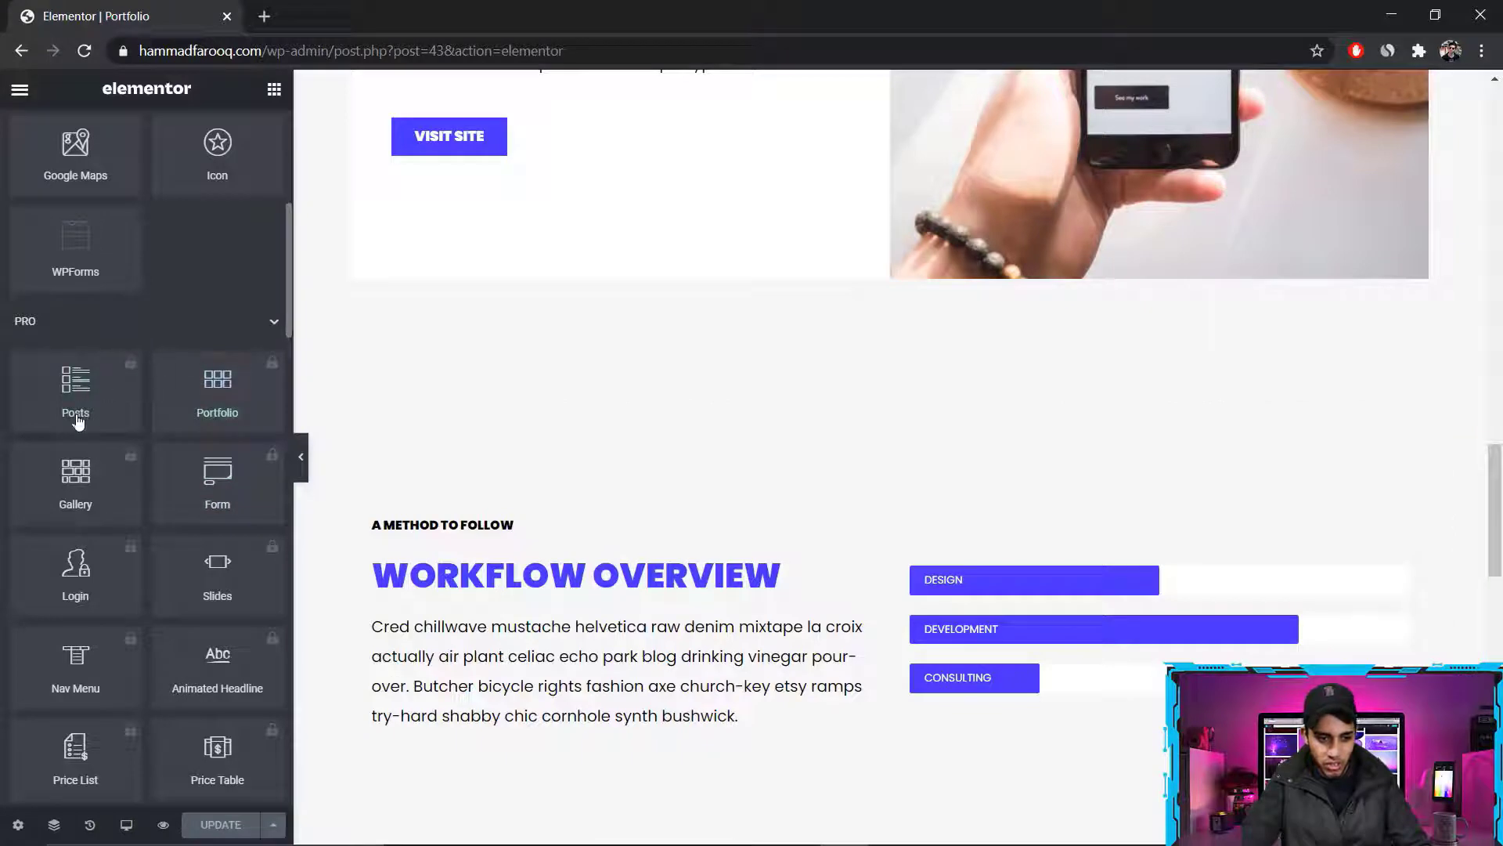
left_click(221, 407)
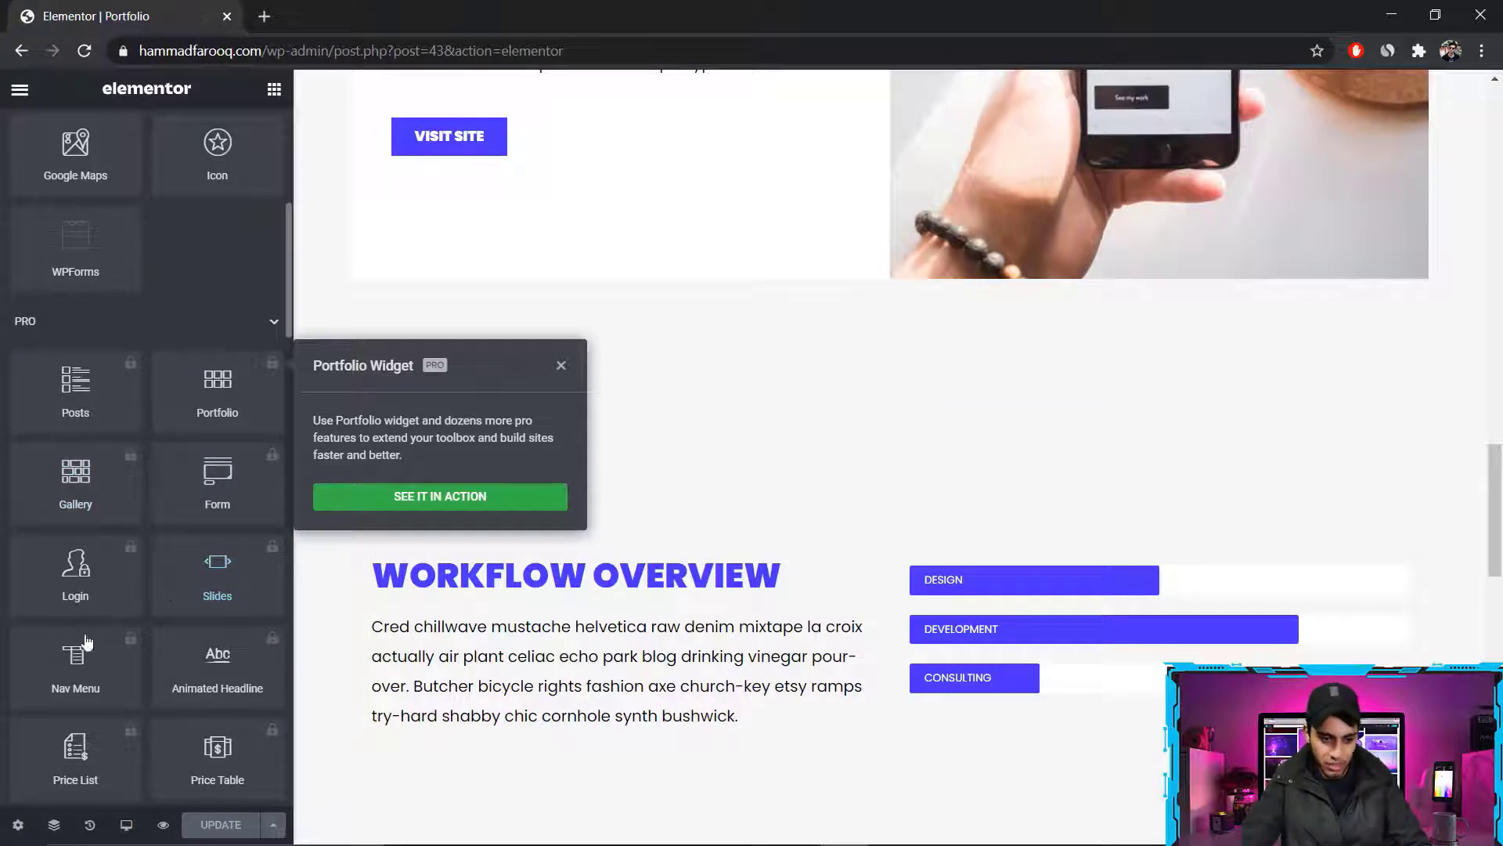
scroll(177, 618, "down", 3)
scroll(173, 624, "down", 2)
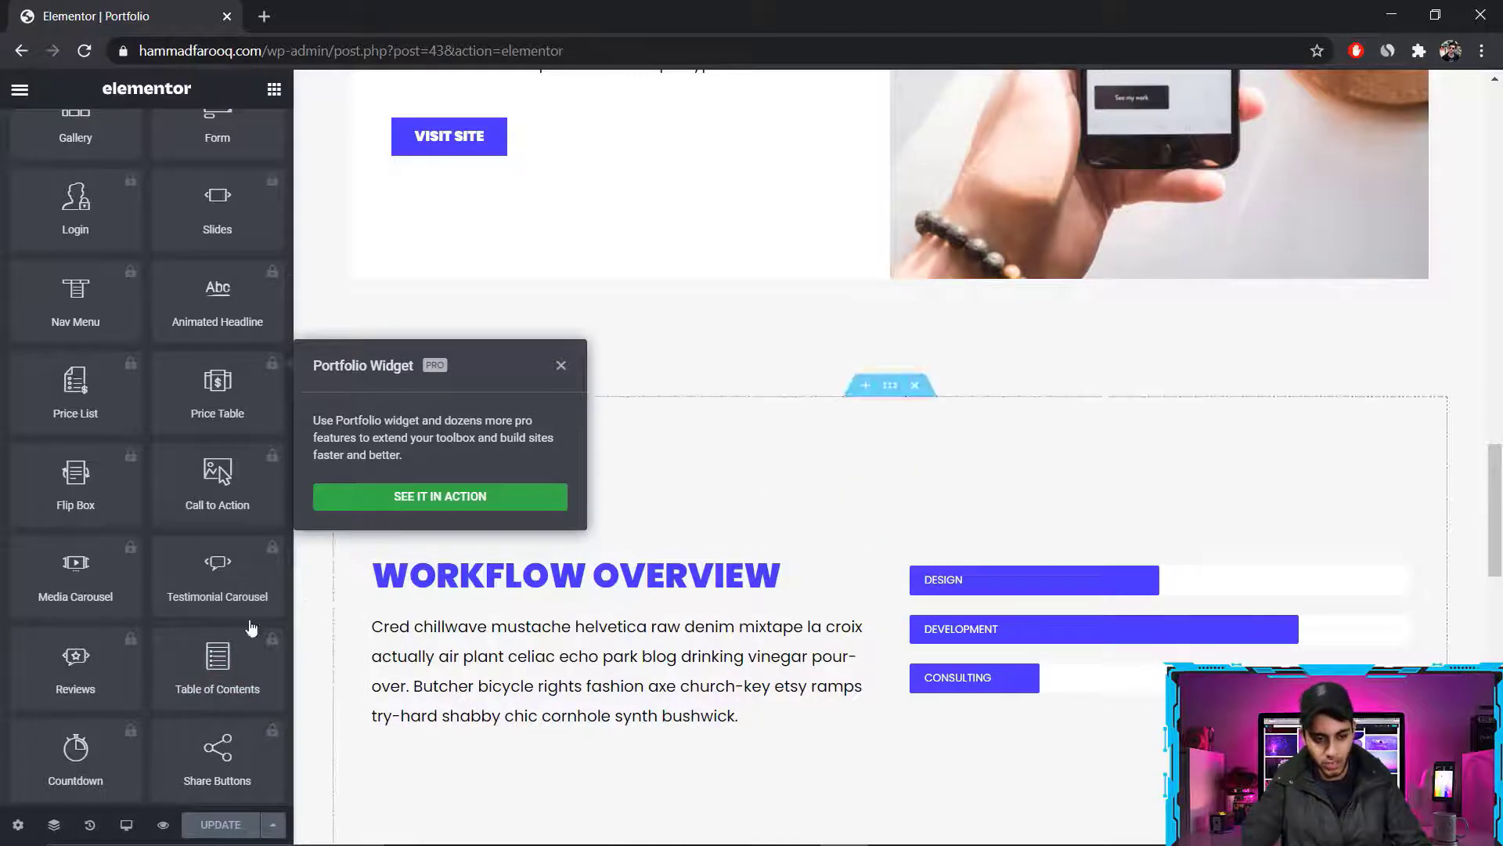
left_click(563, 379)
scroll(919, 331, "up", 5)
Leave the editor by loading the site's domain and look over the live home page
left_click(266, 51)
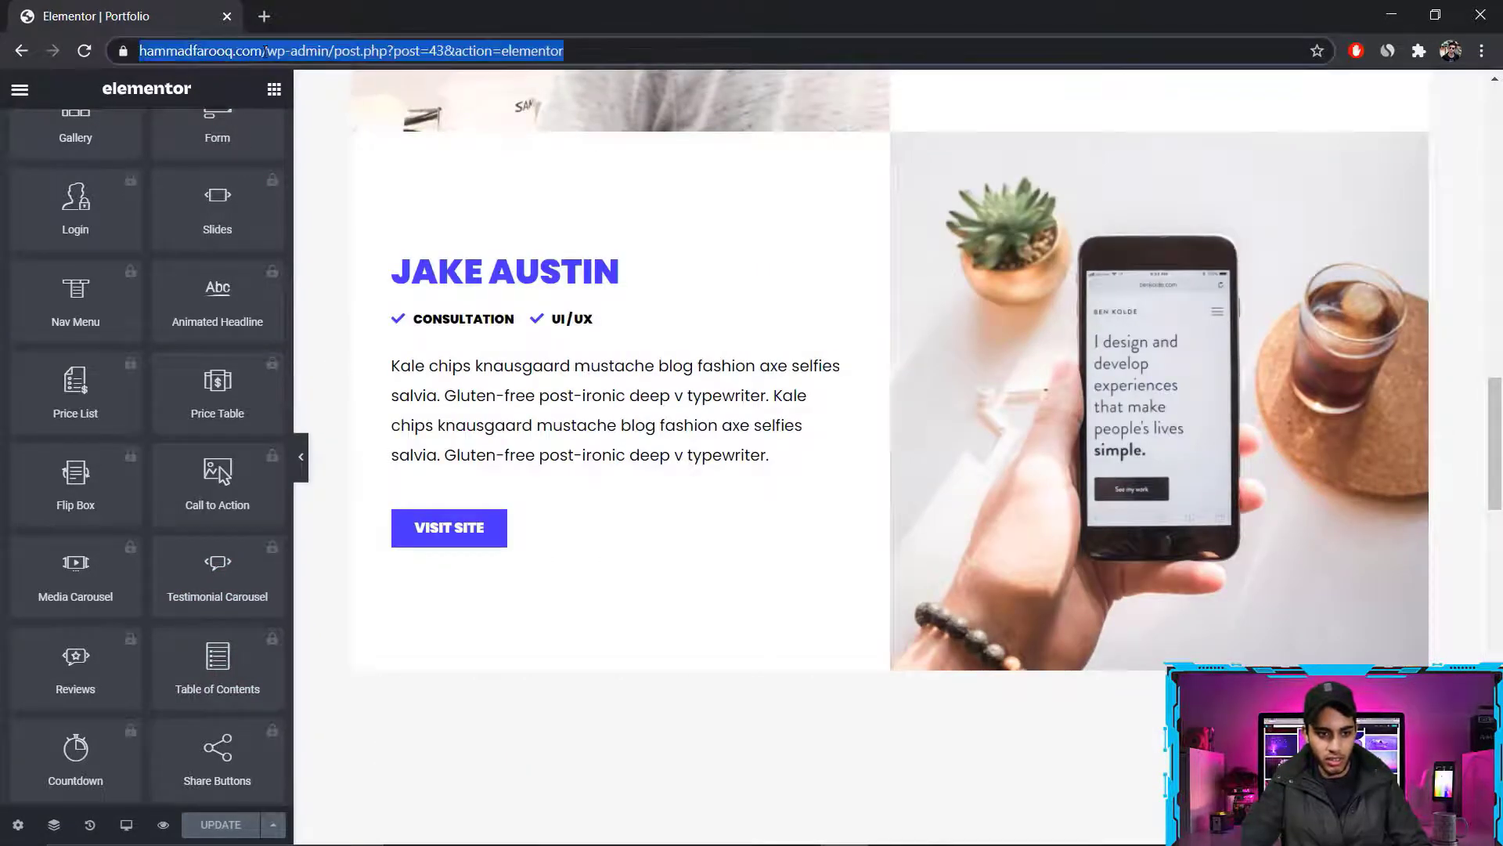
key("Return")
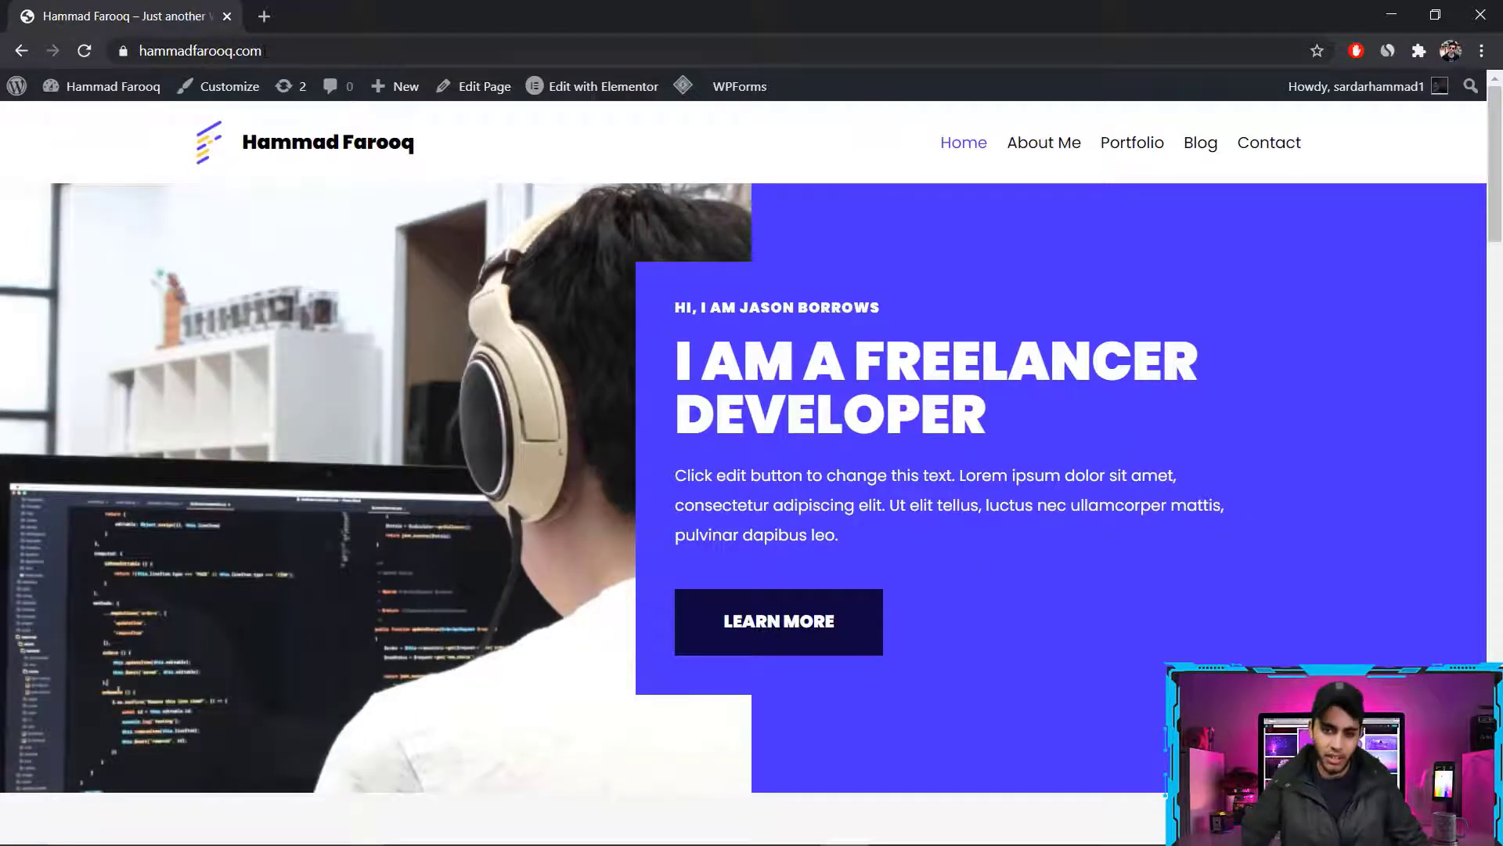
mouse_move(1496, 201)
left_mouse_down()
mouse_move(1501, 775)
mouse_move(1494, 186)
left_mouse_up()
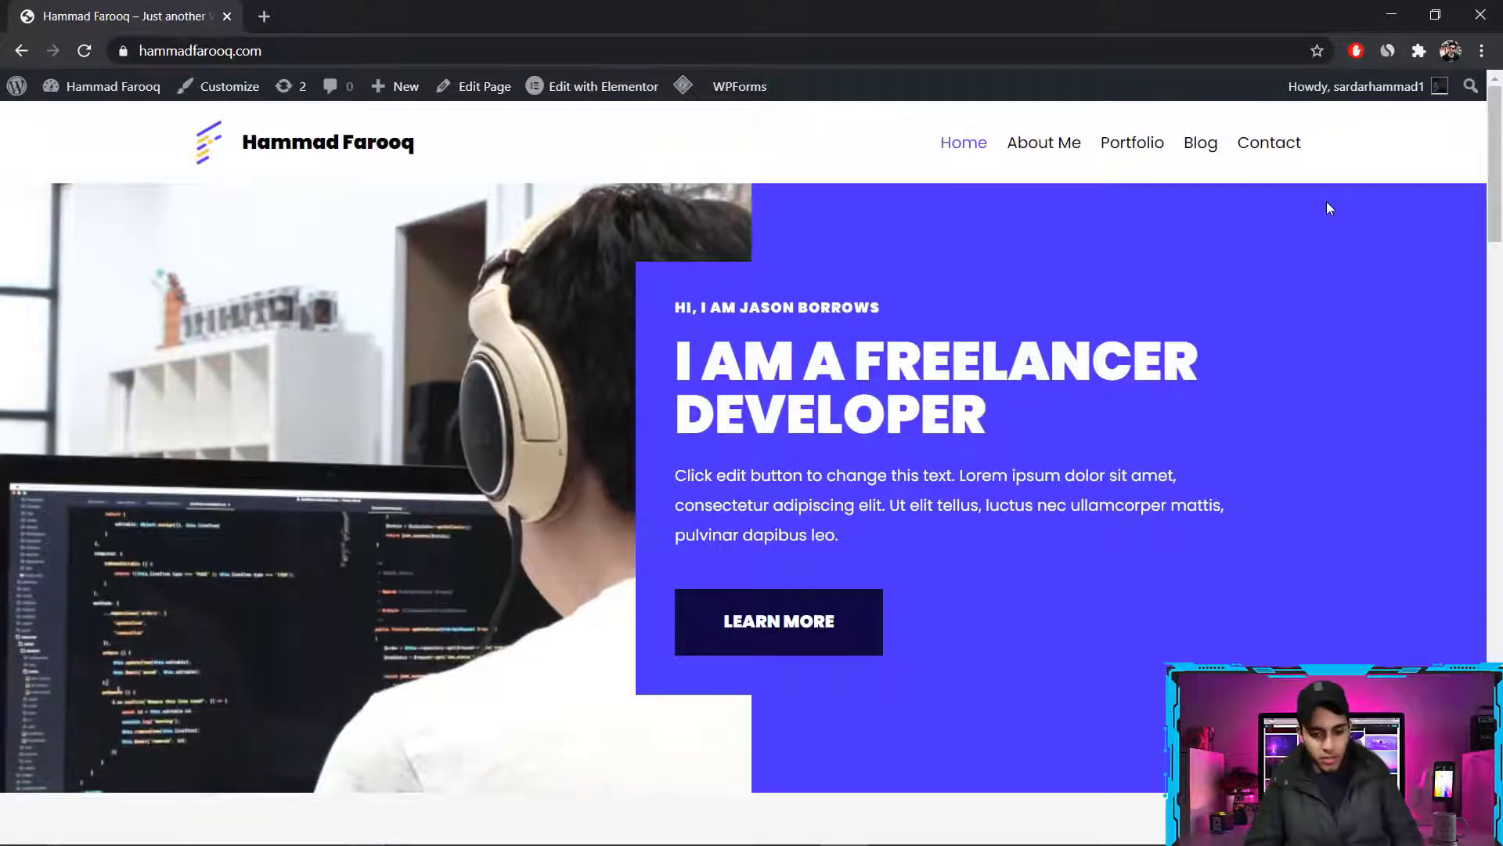